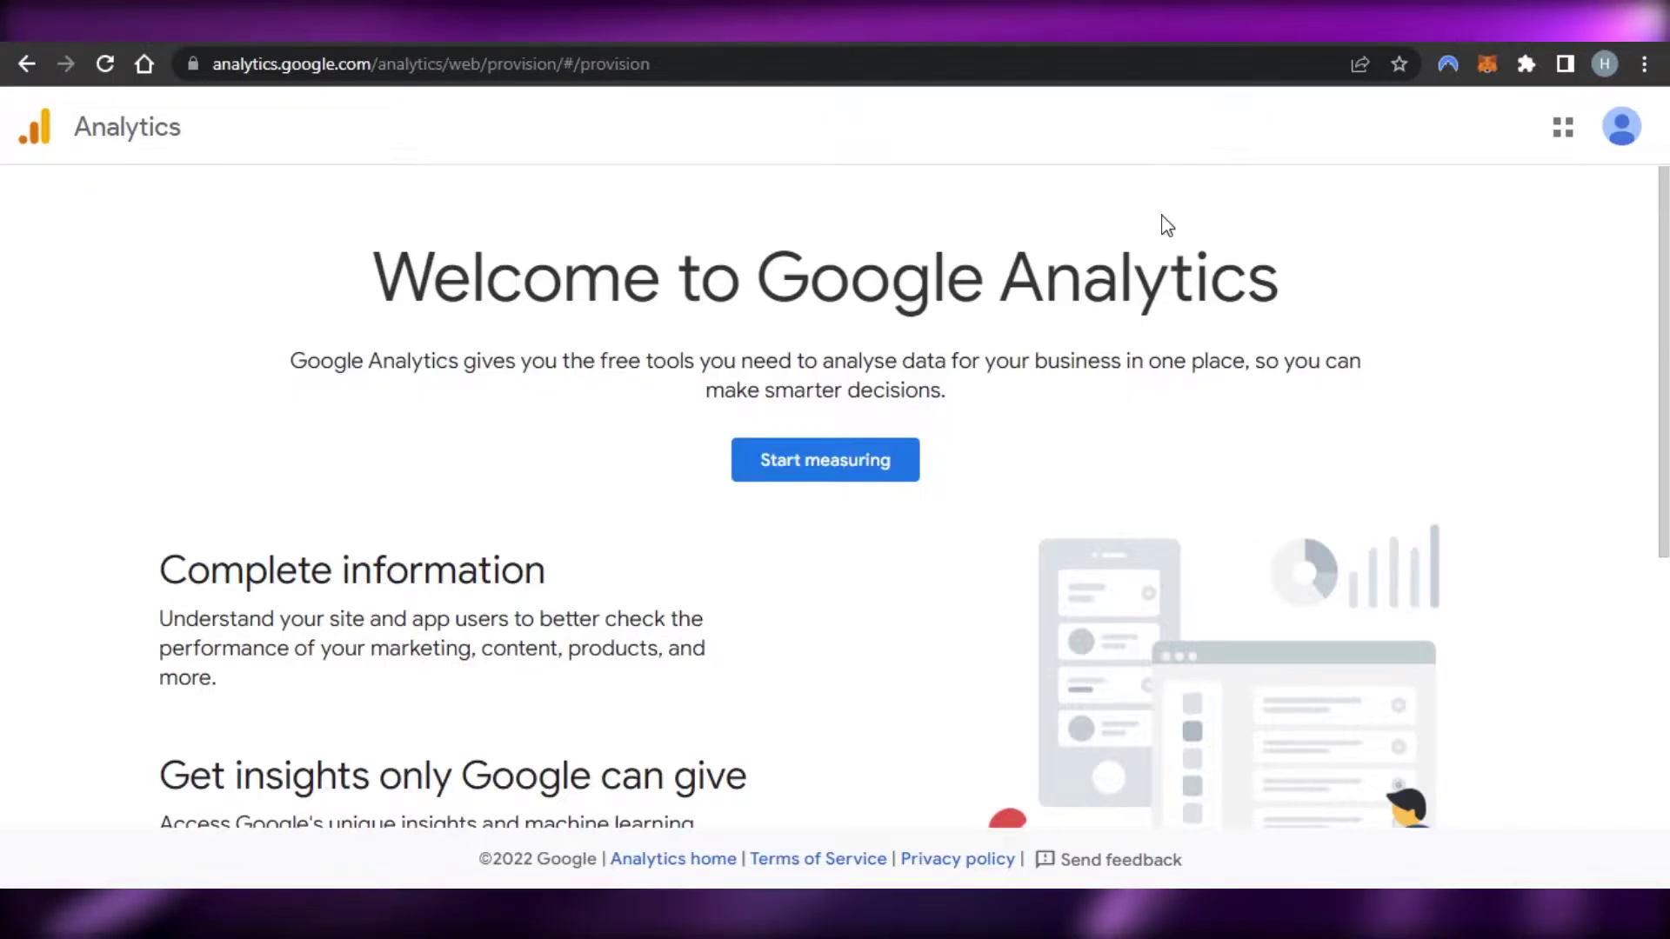
# Switch between the Google Analytics and Wix tabs, ending on the Wix My Sites page.
pyautogui.click(1009, 19)
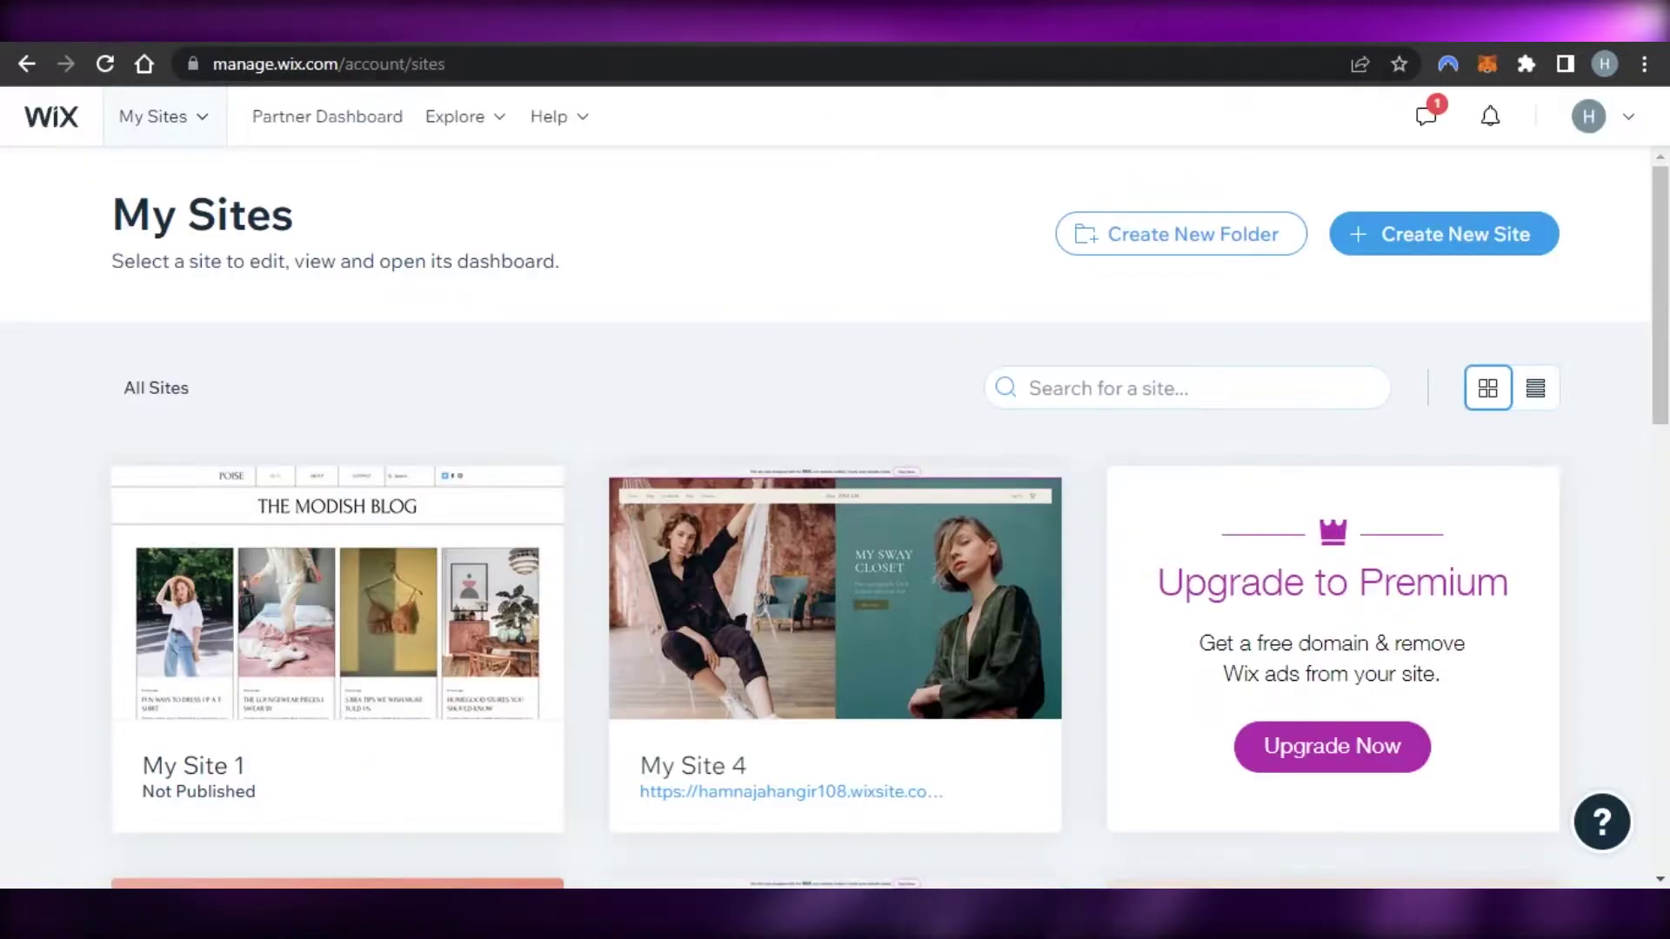
pyautogui.hotkey('ctrl', 'shift', 'Tab')
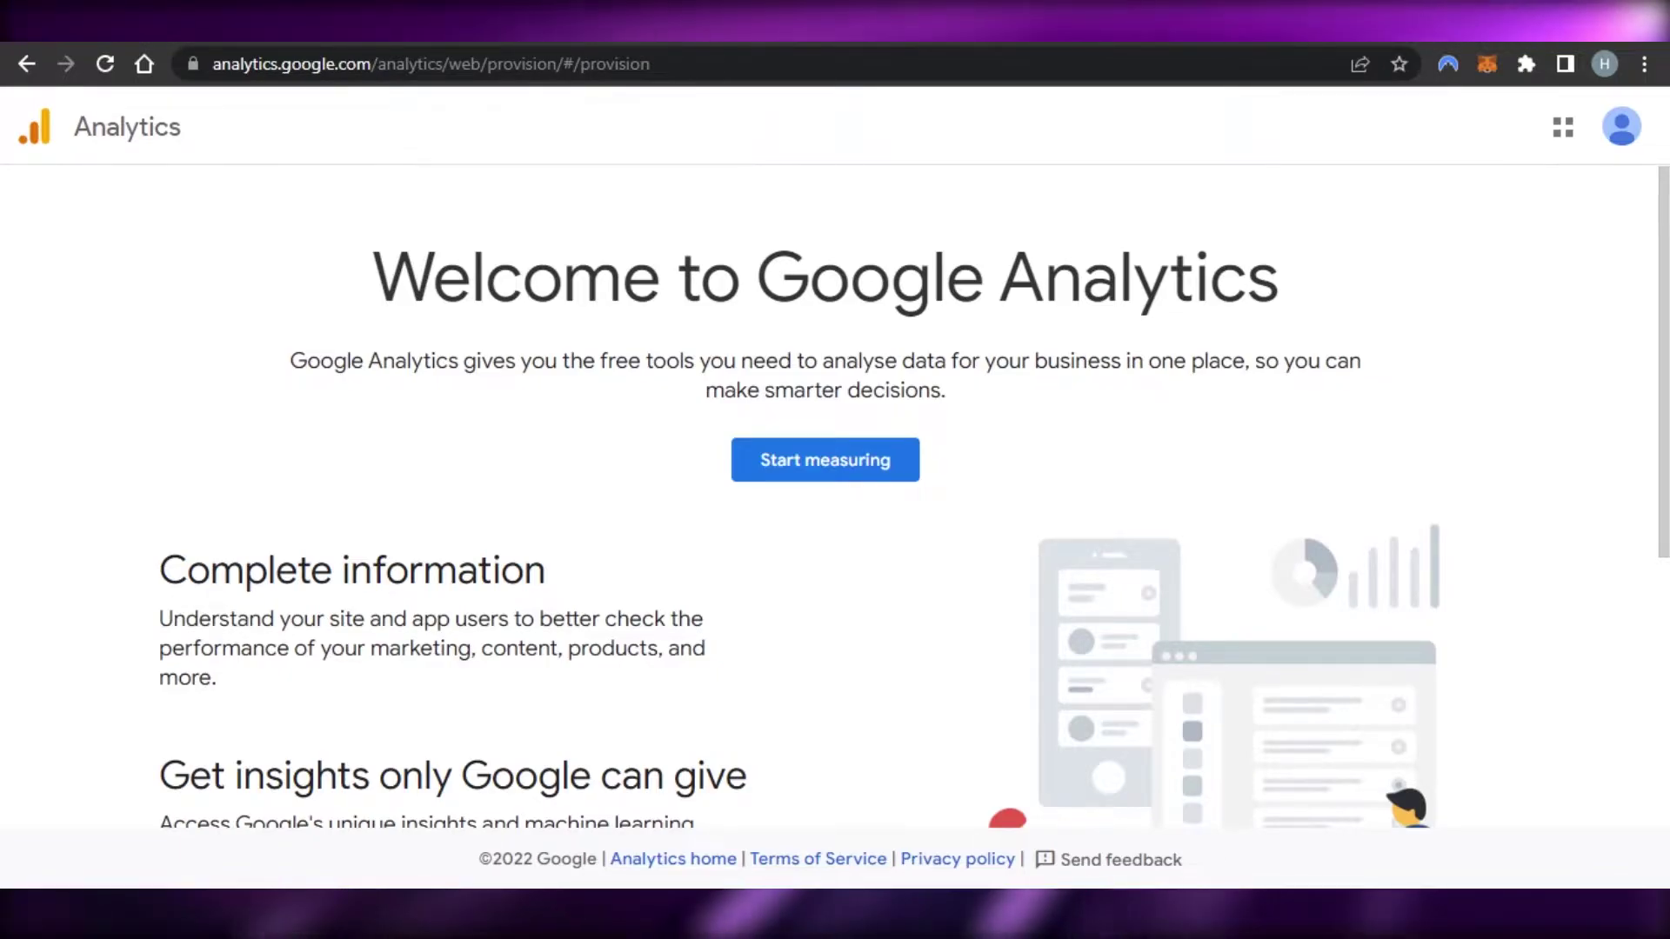
pyautogui.hotkey('ctrl', 'Tab')
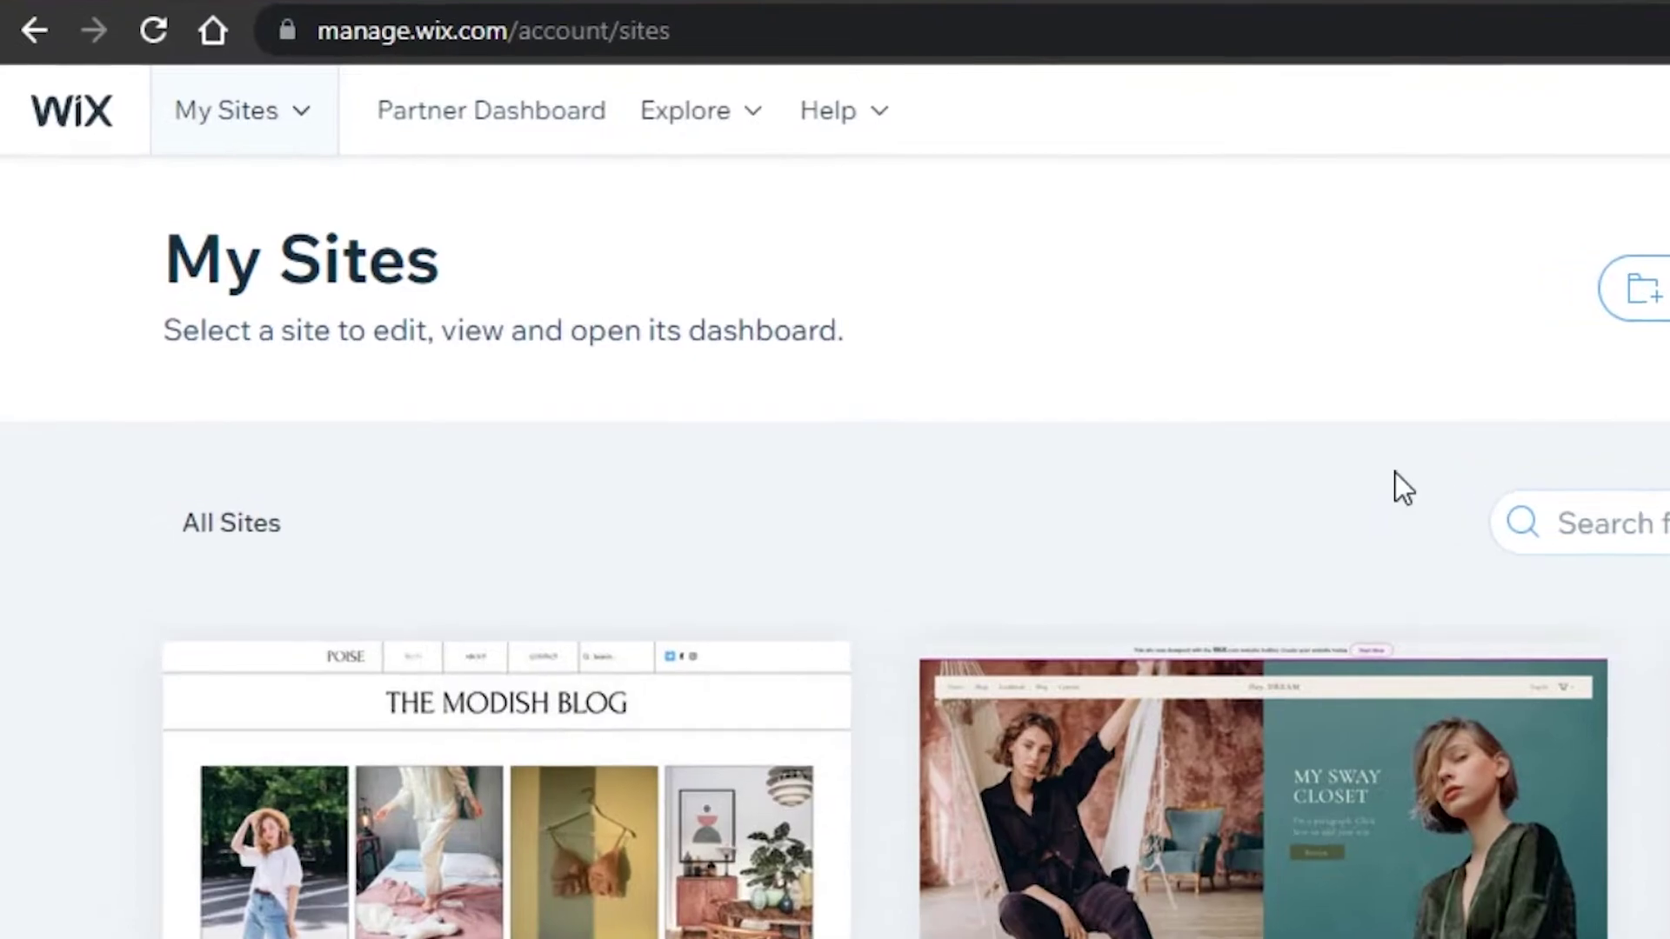
# Scroll through the site cards, including My Site 1, My Site 4 and My Site 5.
pyautogui.scroll(-10, 835, 566)
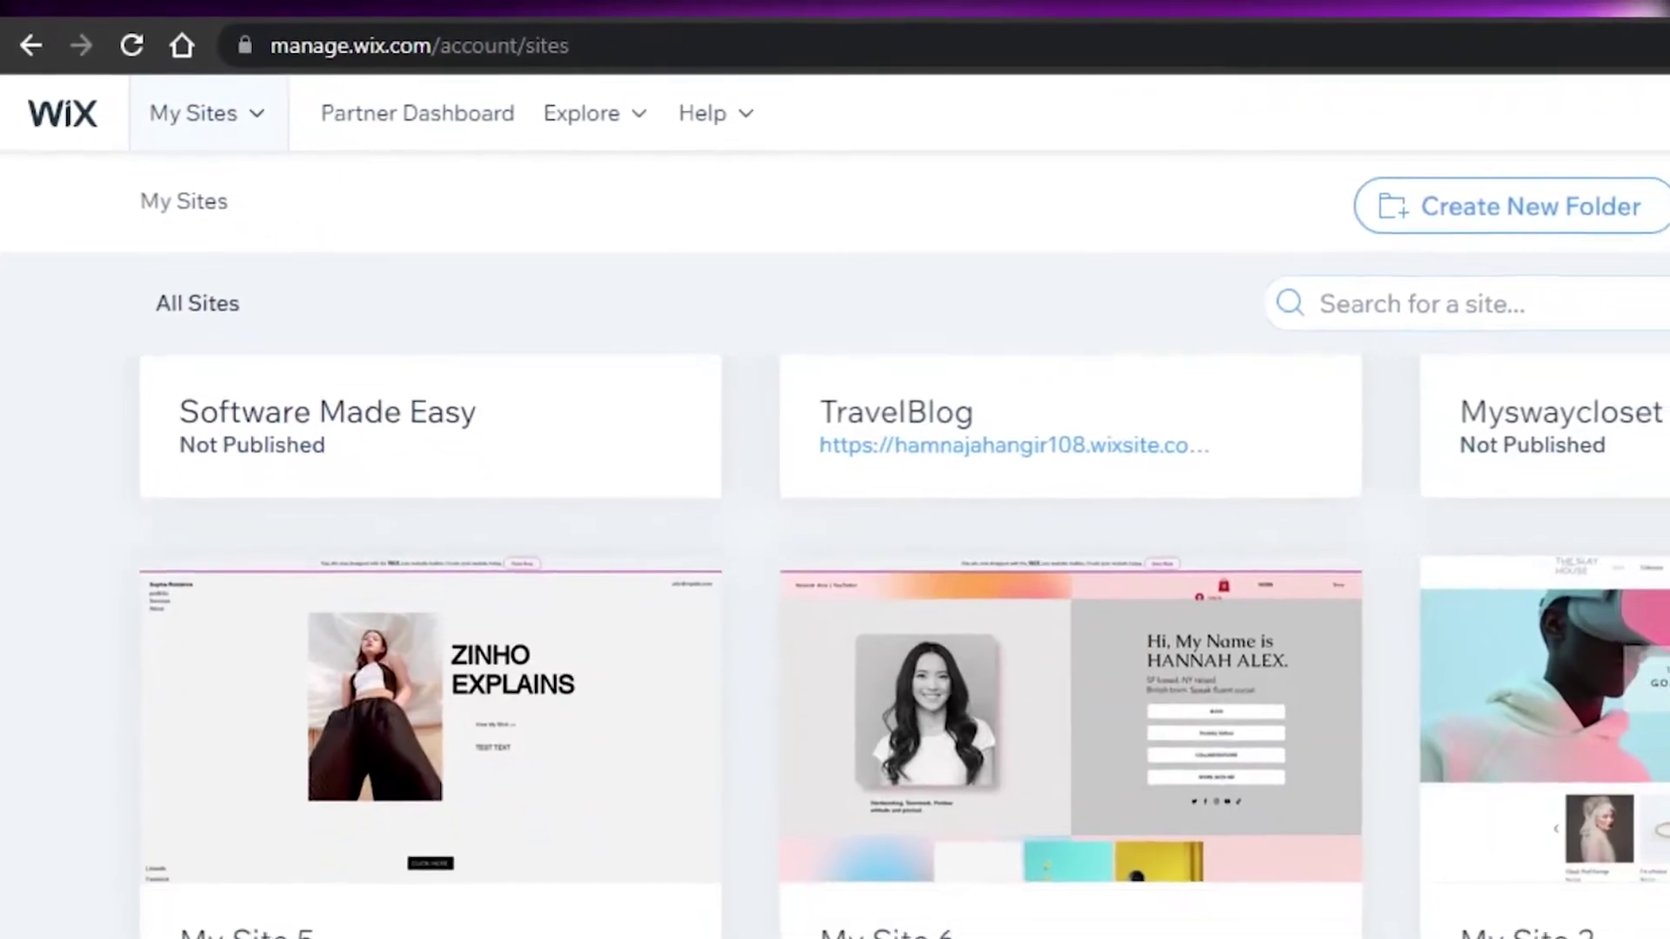
pyautogui.scroll(6, 835, 565)
pyautogui.scroll(4, 835, 565)
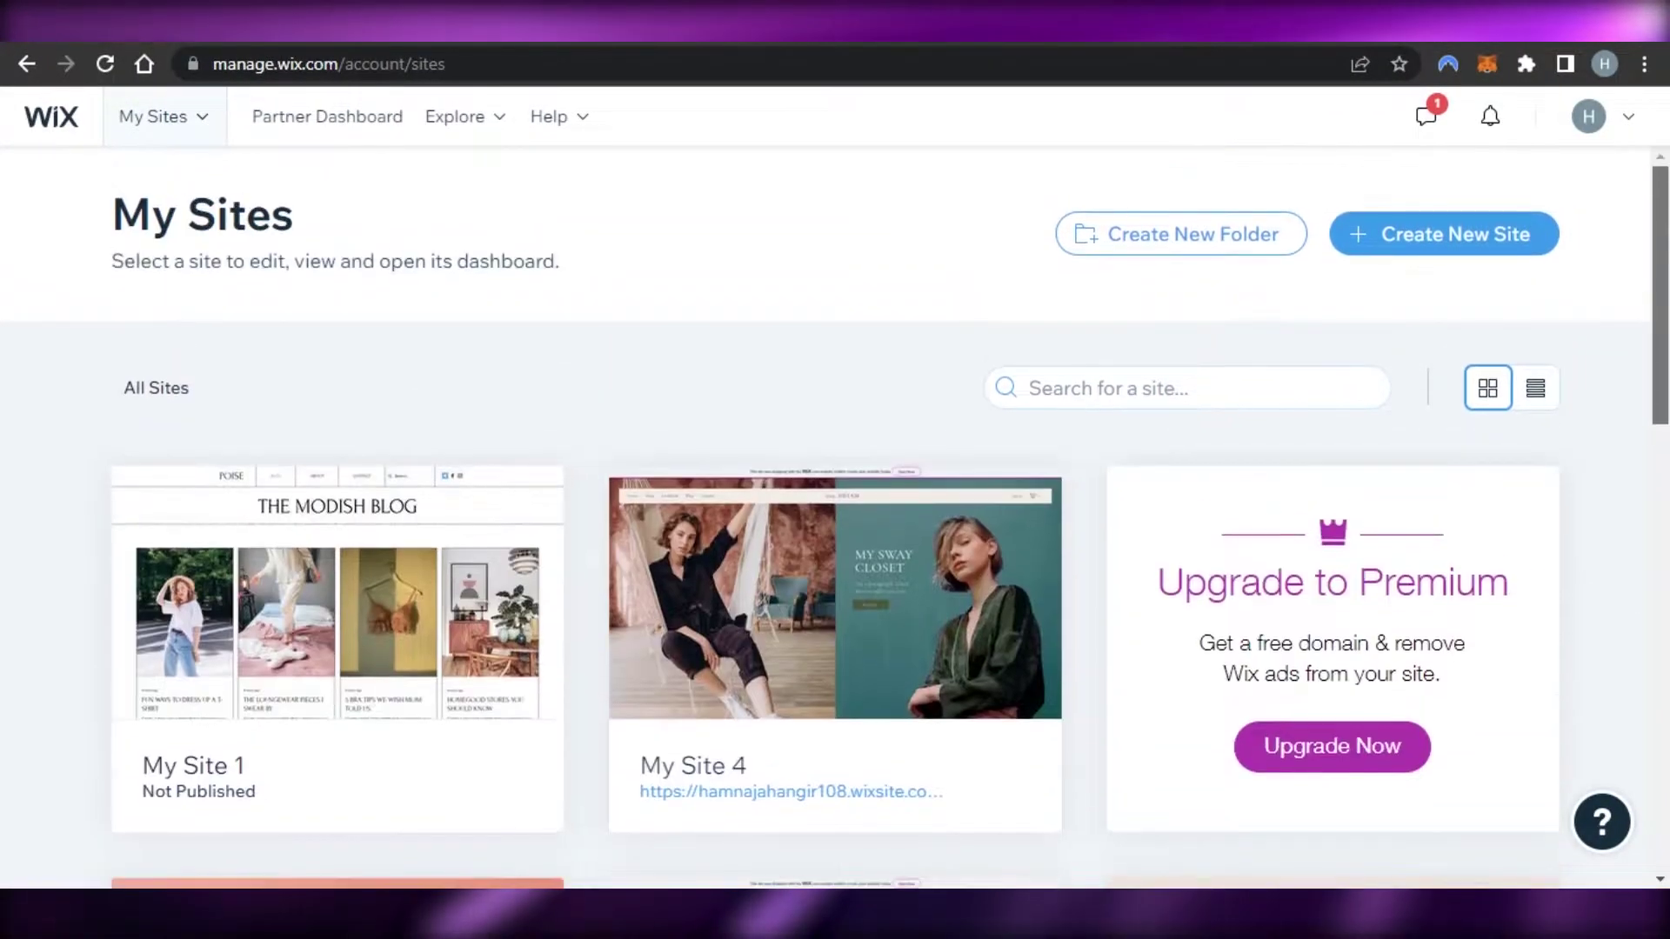
pyautogui.scroll(-6, 834, 565)
pyautogui.scroll(-4, 834, 565)
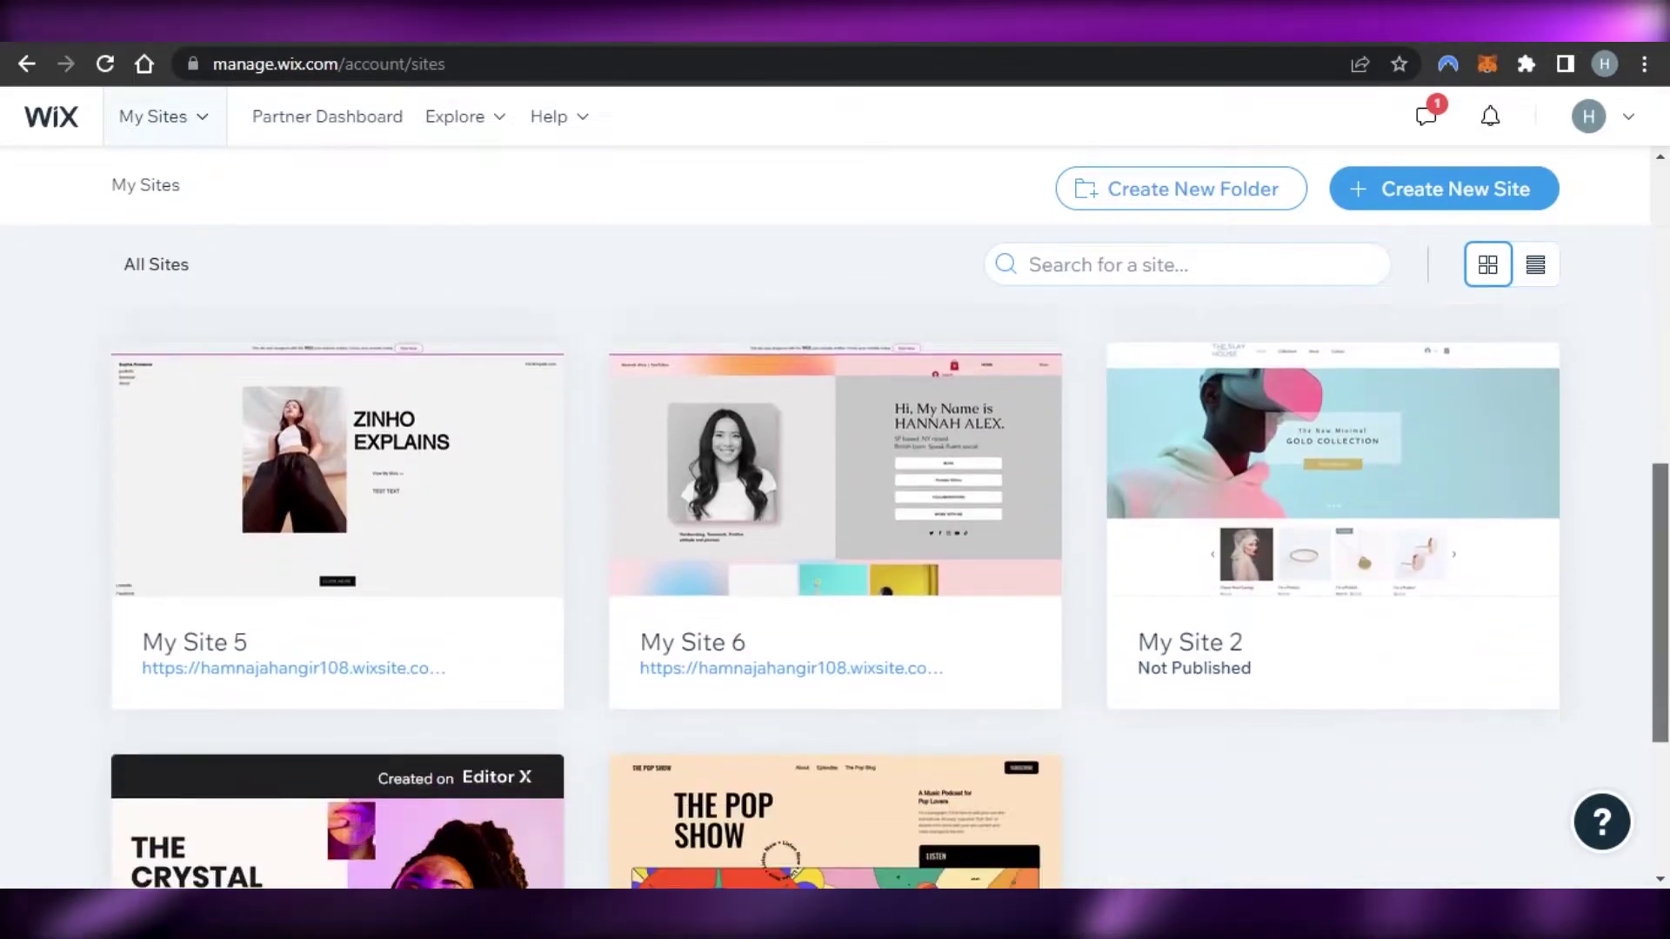
pyautogui.scroll(8, 835, 565)
pyautogui.scroll(4, 834, 566)
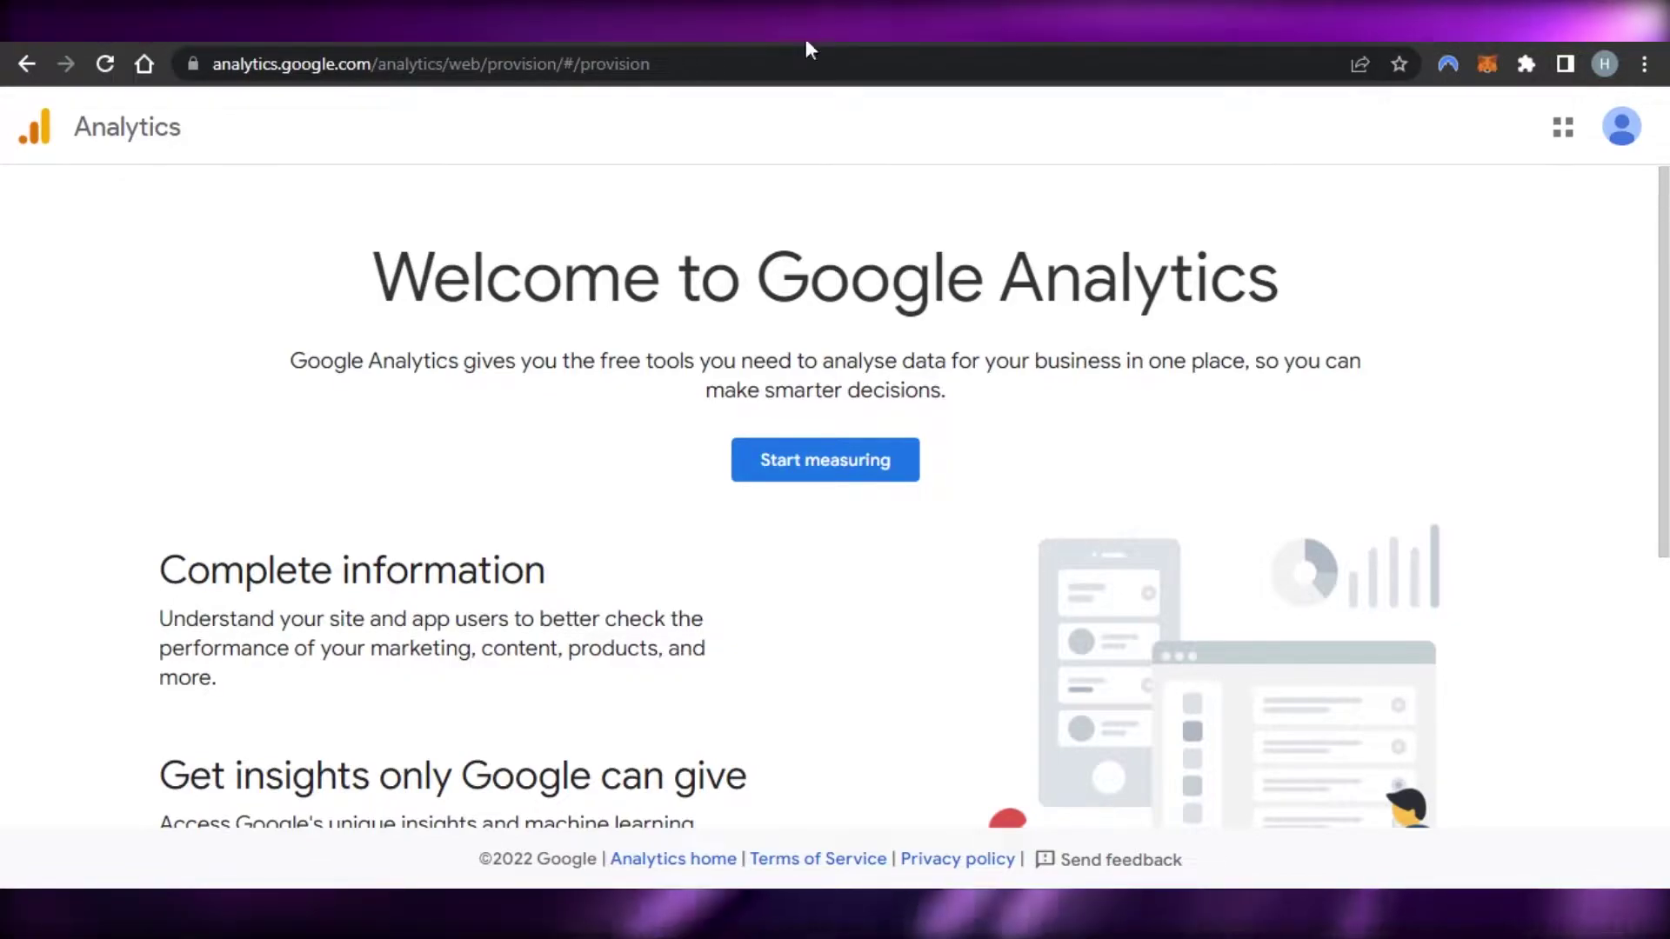
# Scroll down and back up the Google Analytics welcome page.
pyautogui.scroll(-5, 824, 496)
pyautogui.scroll(3, 825, 495)
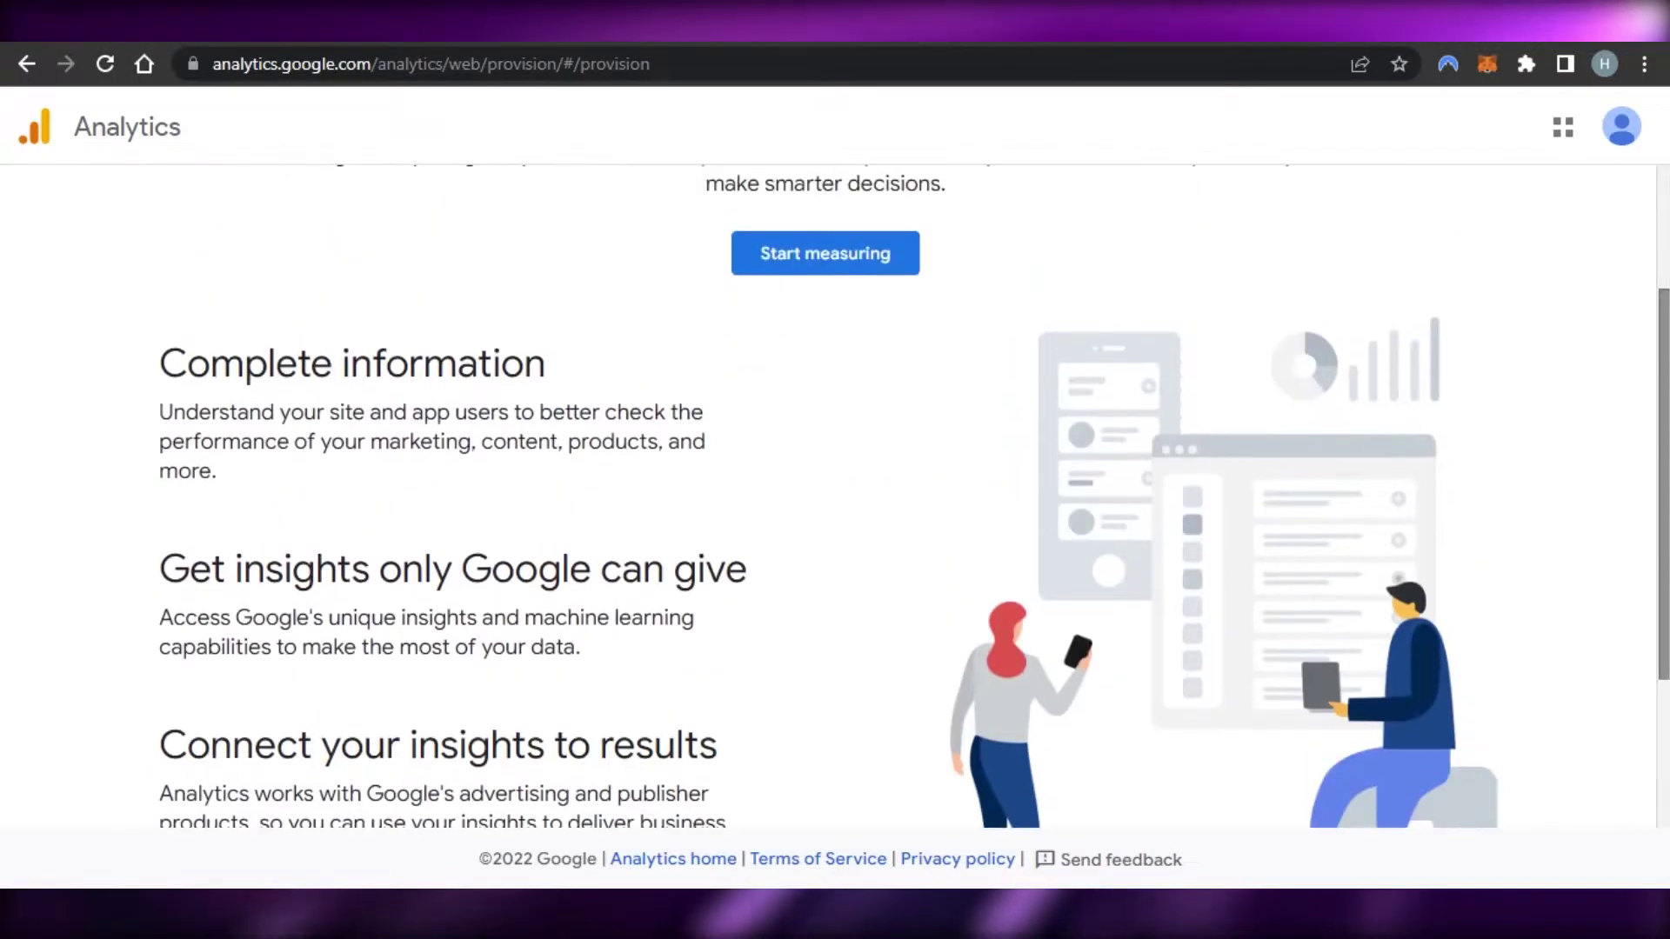
pyautogui.scroll(2, 835, 495)
pyautogui.scroll(1, 835, 495)
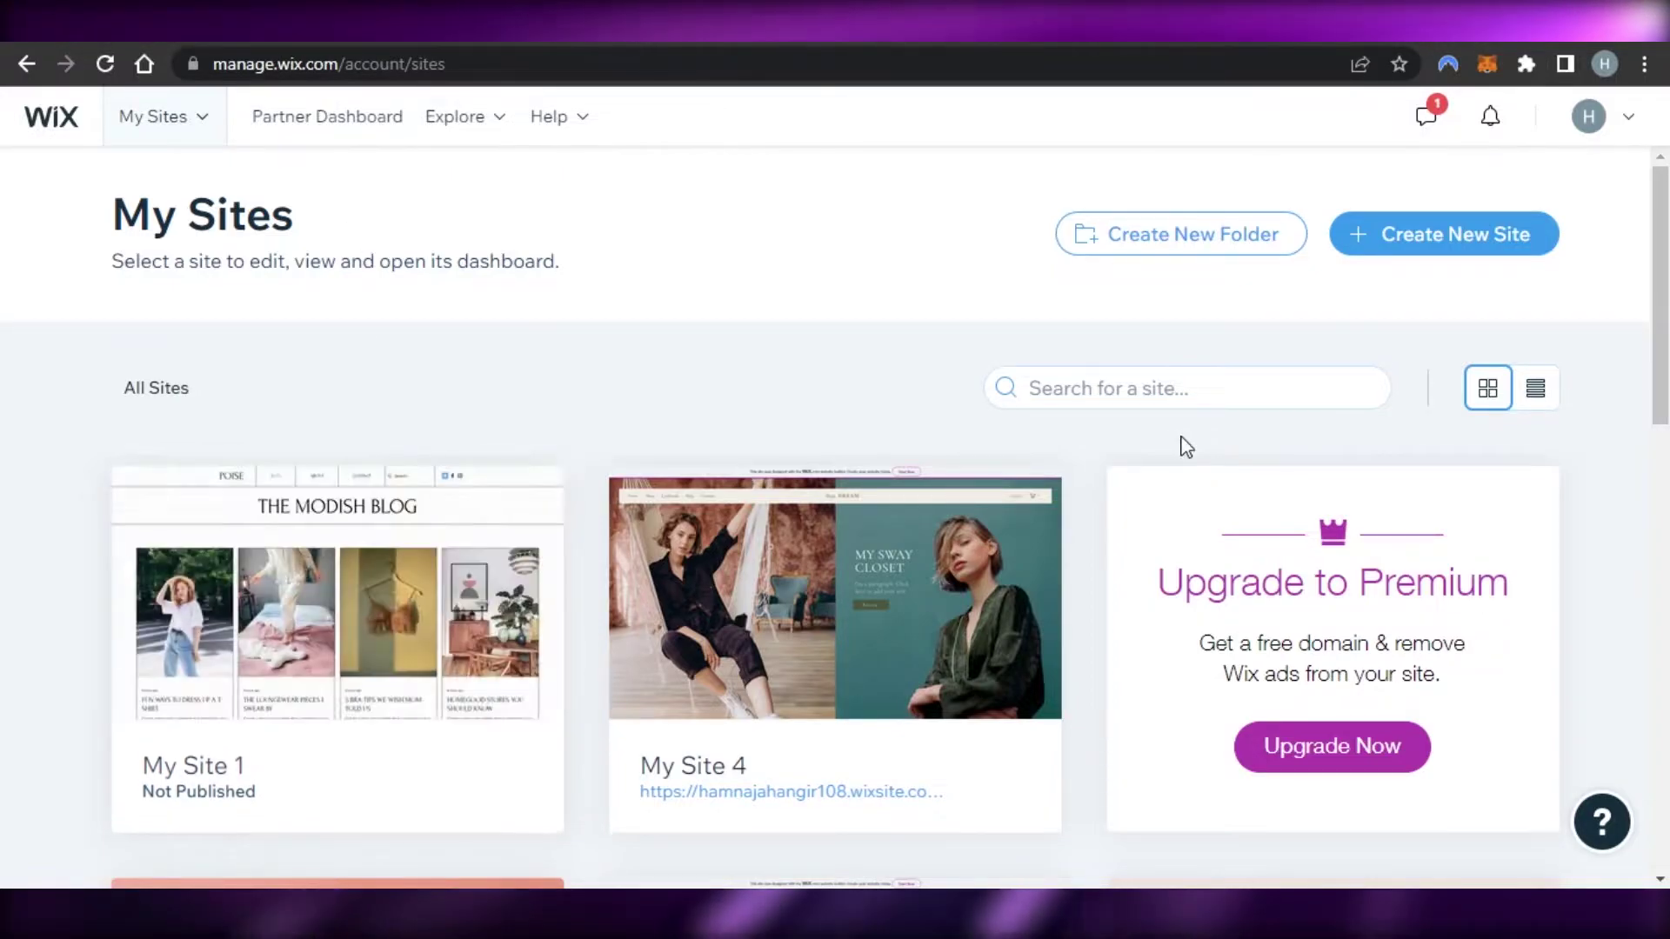
# Scroll through My Site 4's Home dashboard with MySwayCloset info and the 3/7 checklist.
pyautogui.scroll(-3, 1661, 278)
pyautogui.scroll(3, 1661, 279)
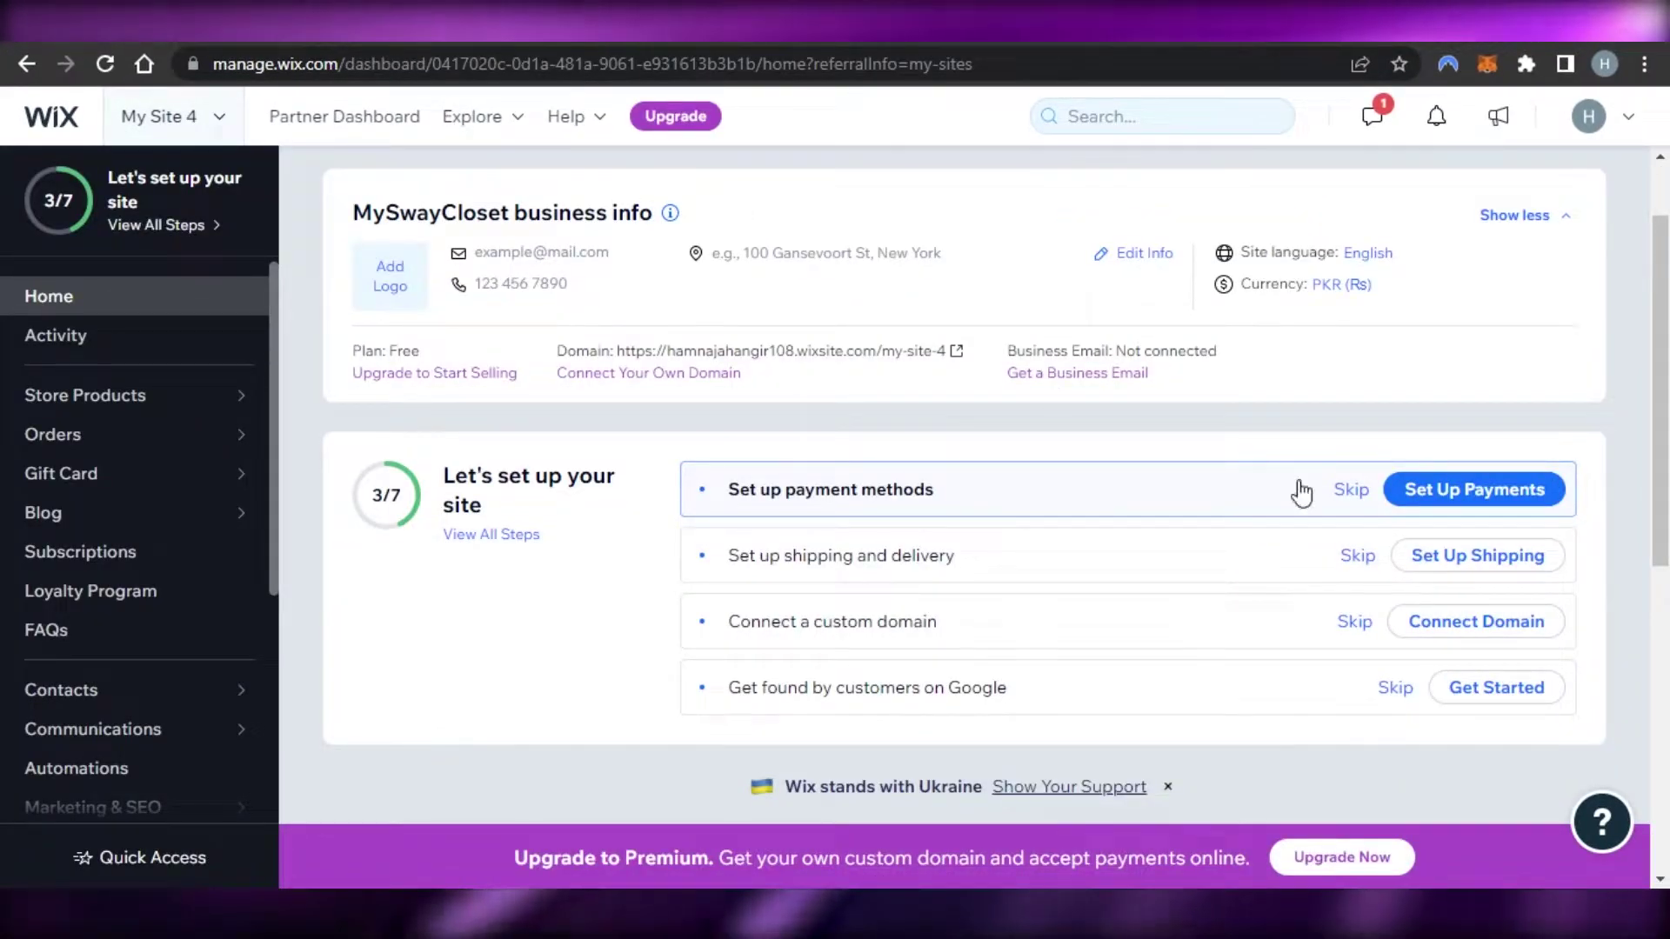
pyautogui.scroll(-2, 1302, 492)
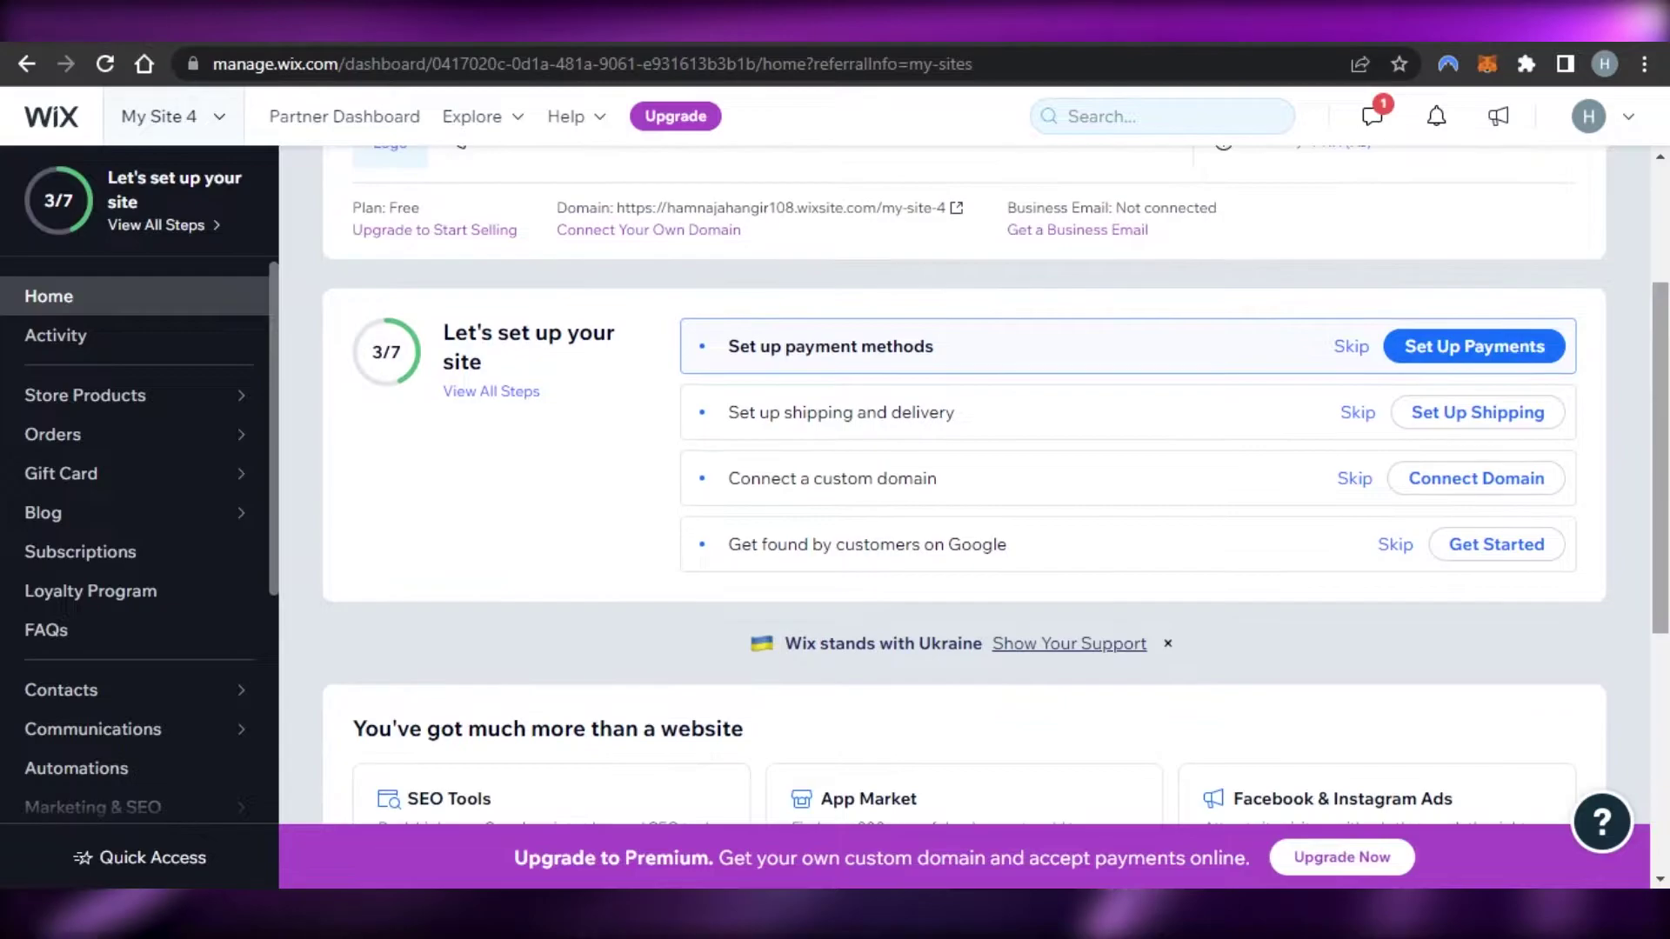
pyautogui.scroll(-3, 964, 522)
pyautogui.scroll(3, 964, 521)
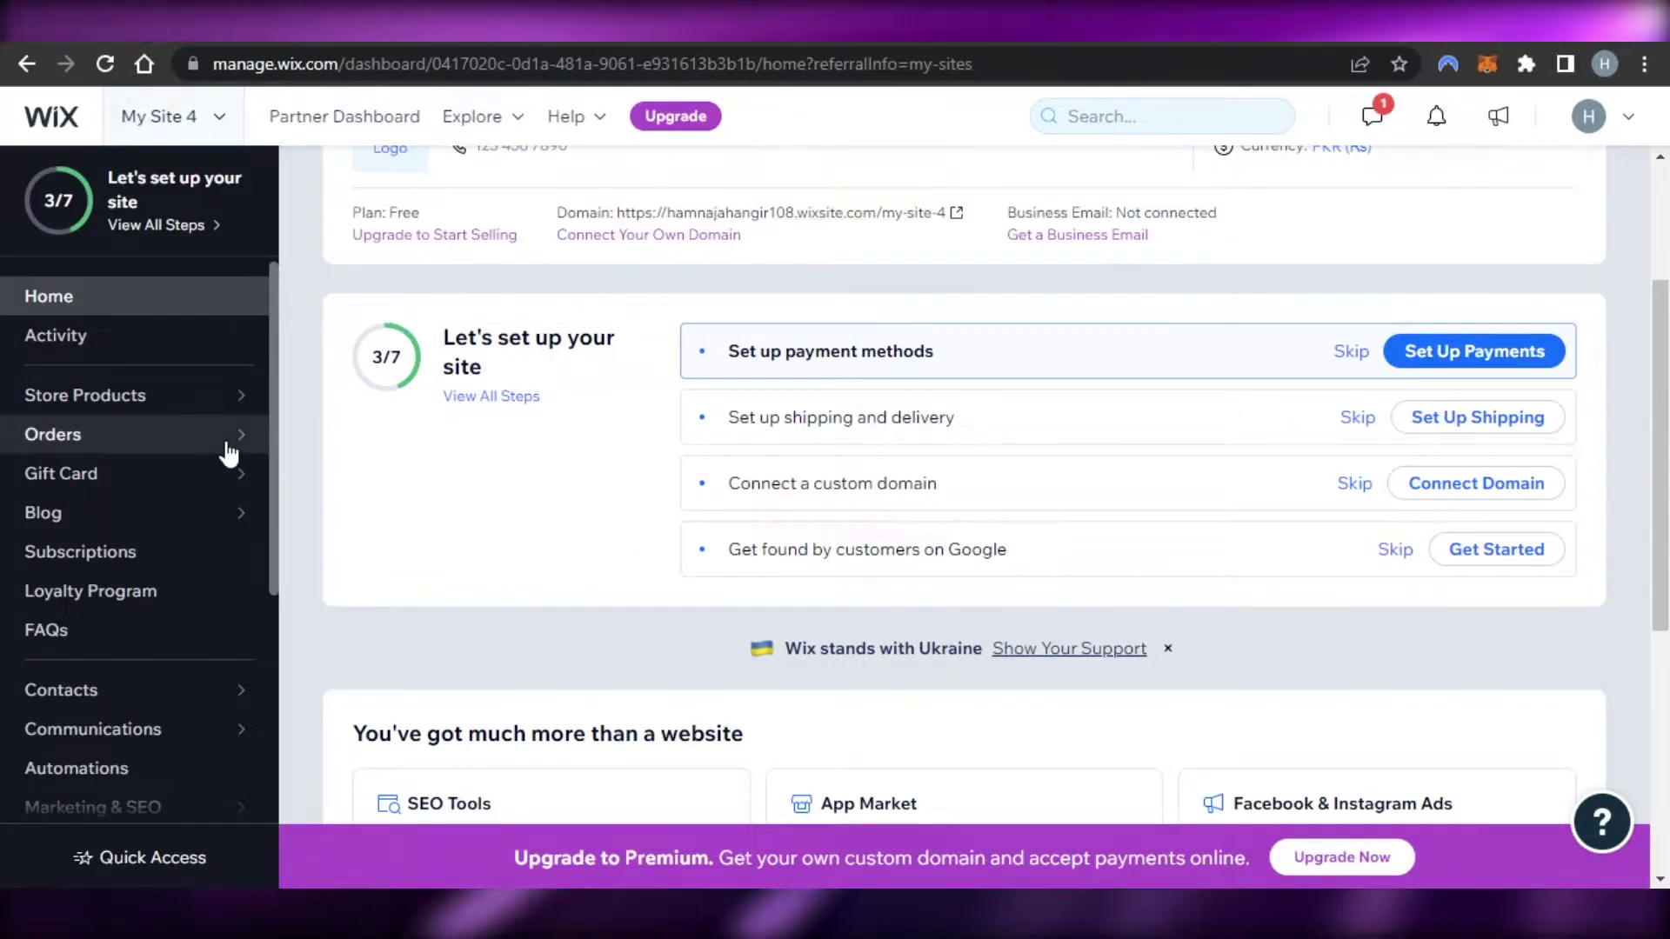
# Go to Google Business Profile under Marketing & SEO in the dashboard sidebar.
pyautogui.moveTo(273, 379); pyautogui.dragTo(276, 584)
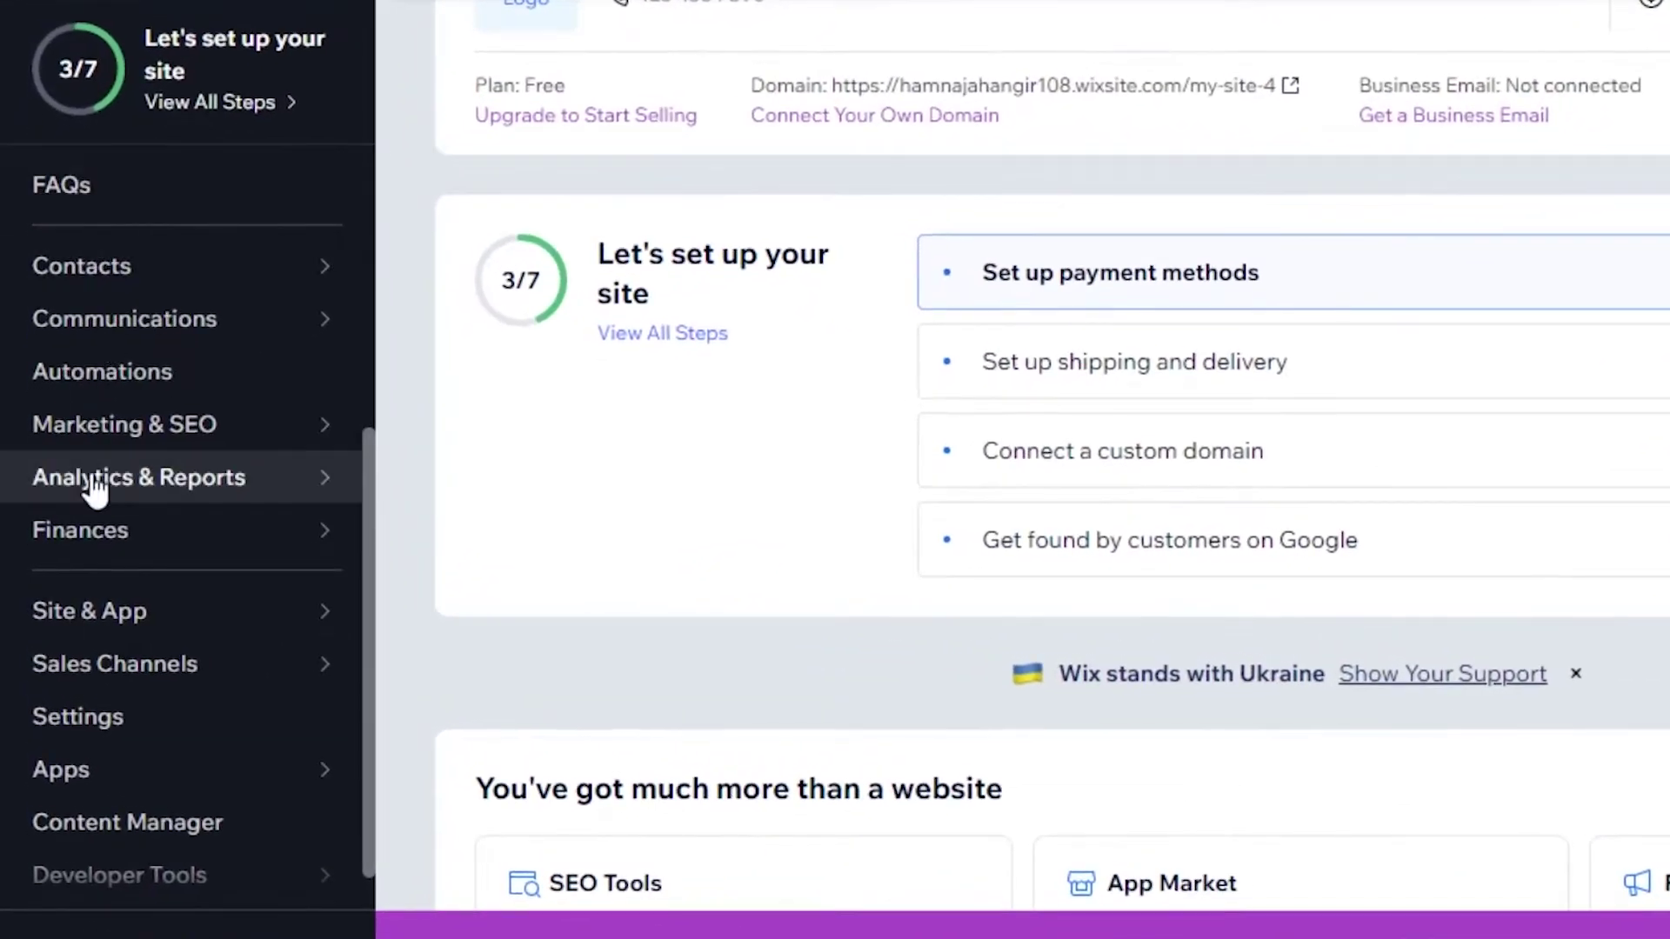
pyautogui.moveTo(52, 491)
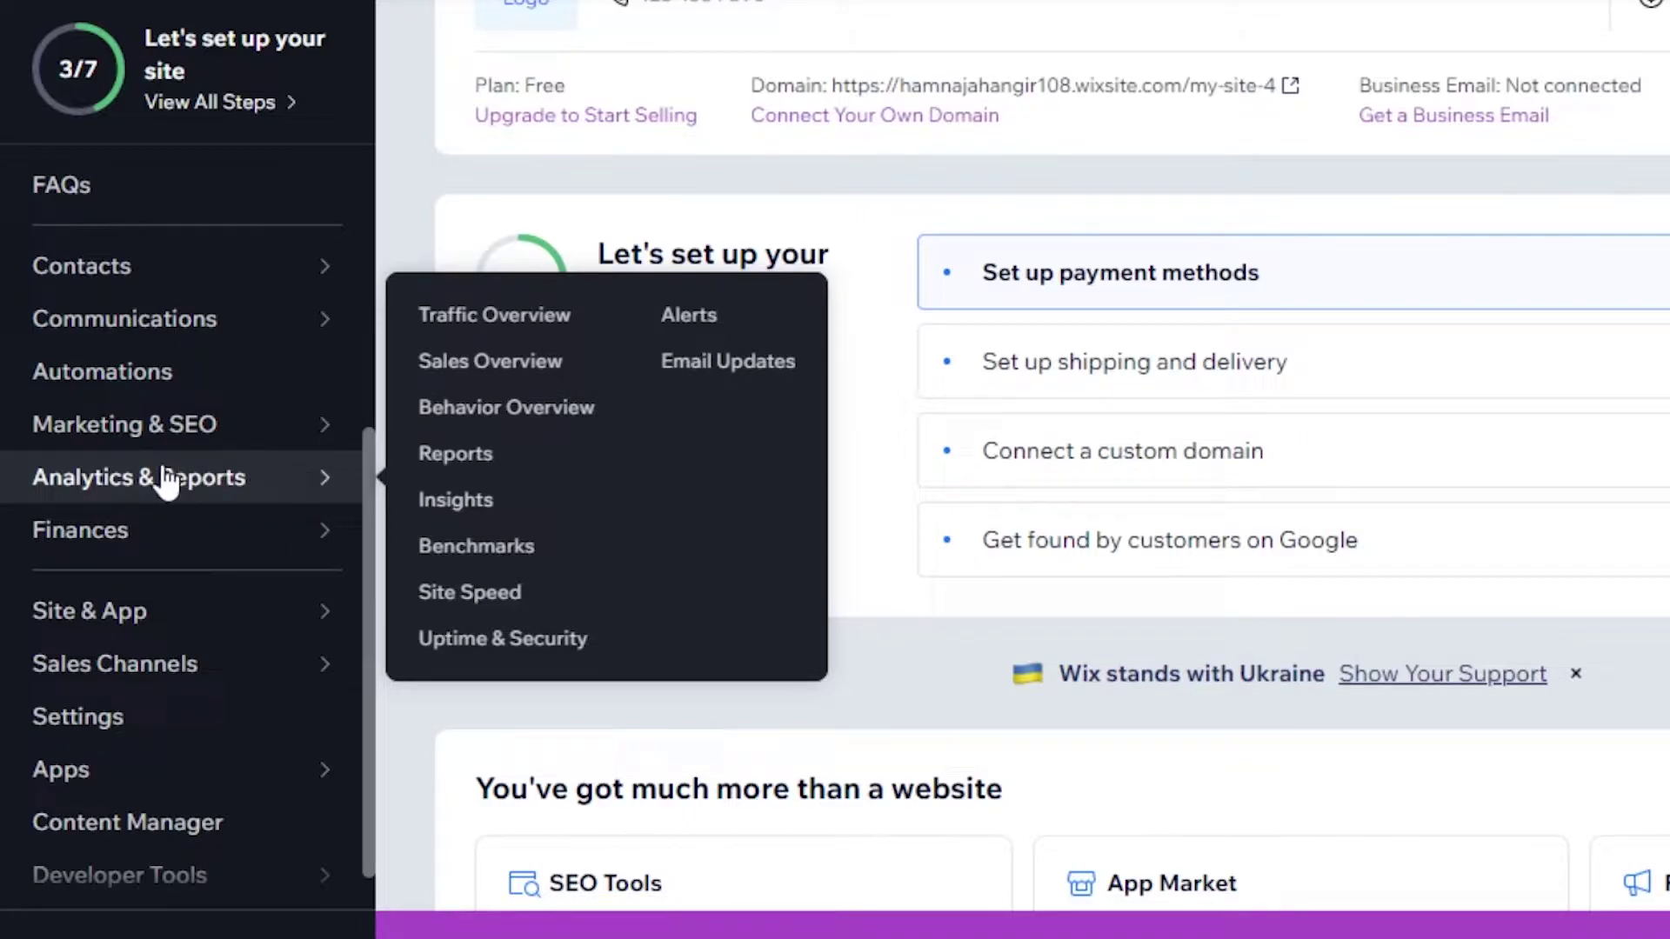
pyautogui.moveTo(171, 435)
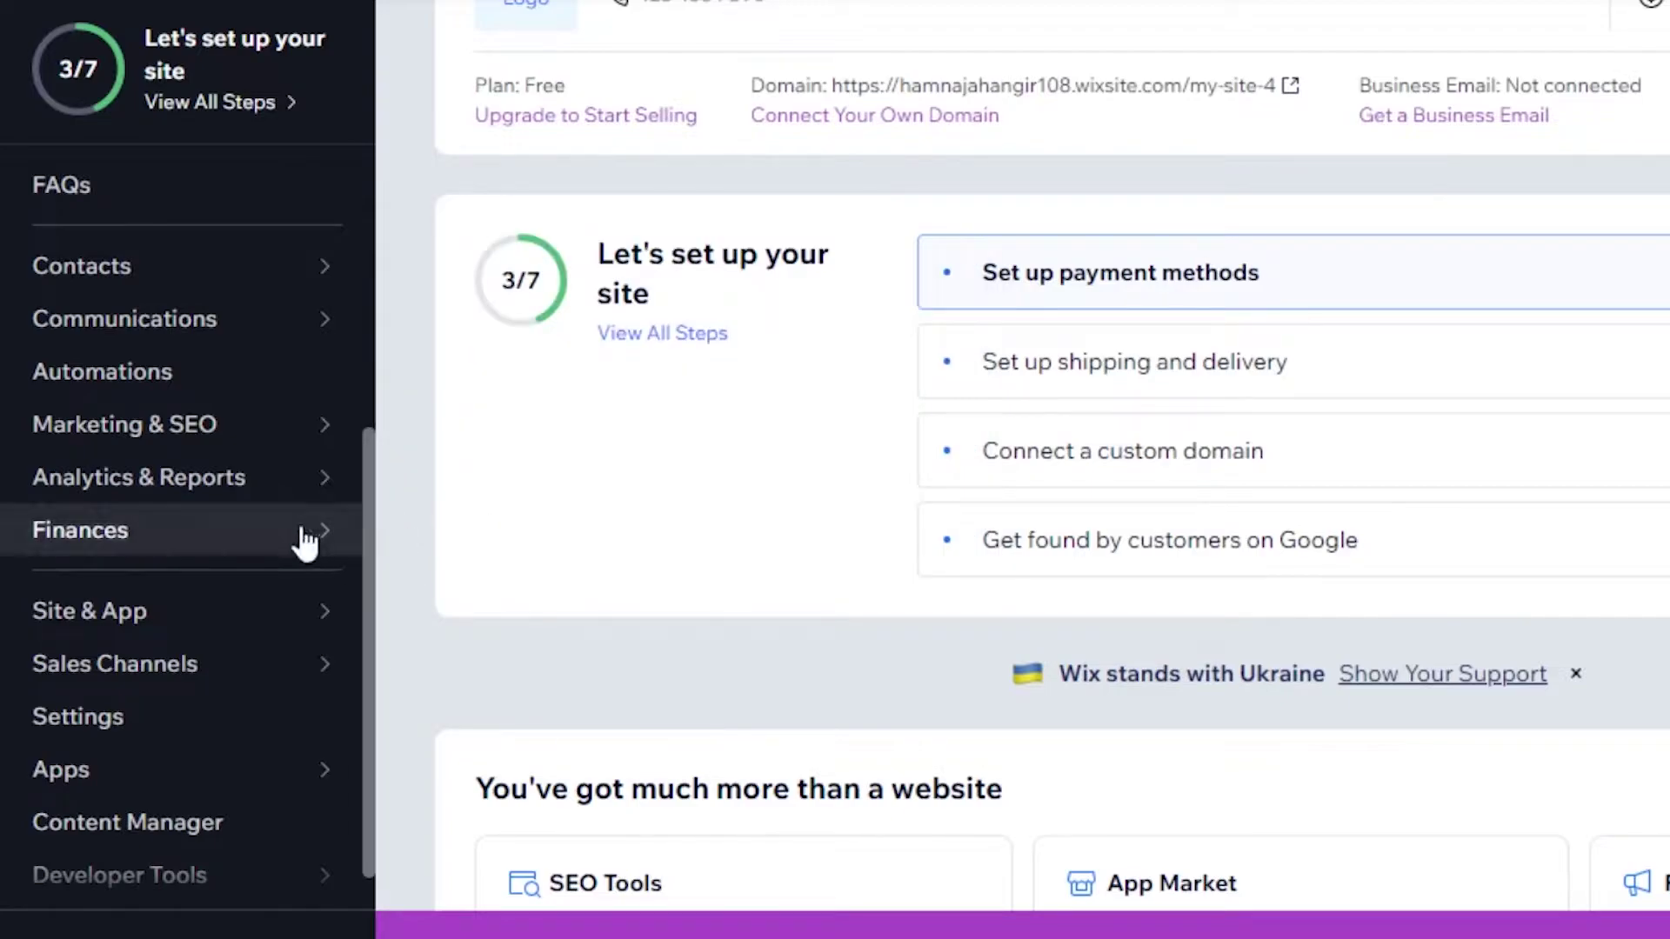
pyautogui.moveTo(327, 428)
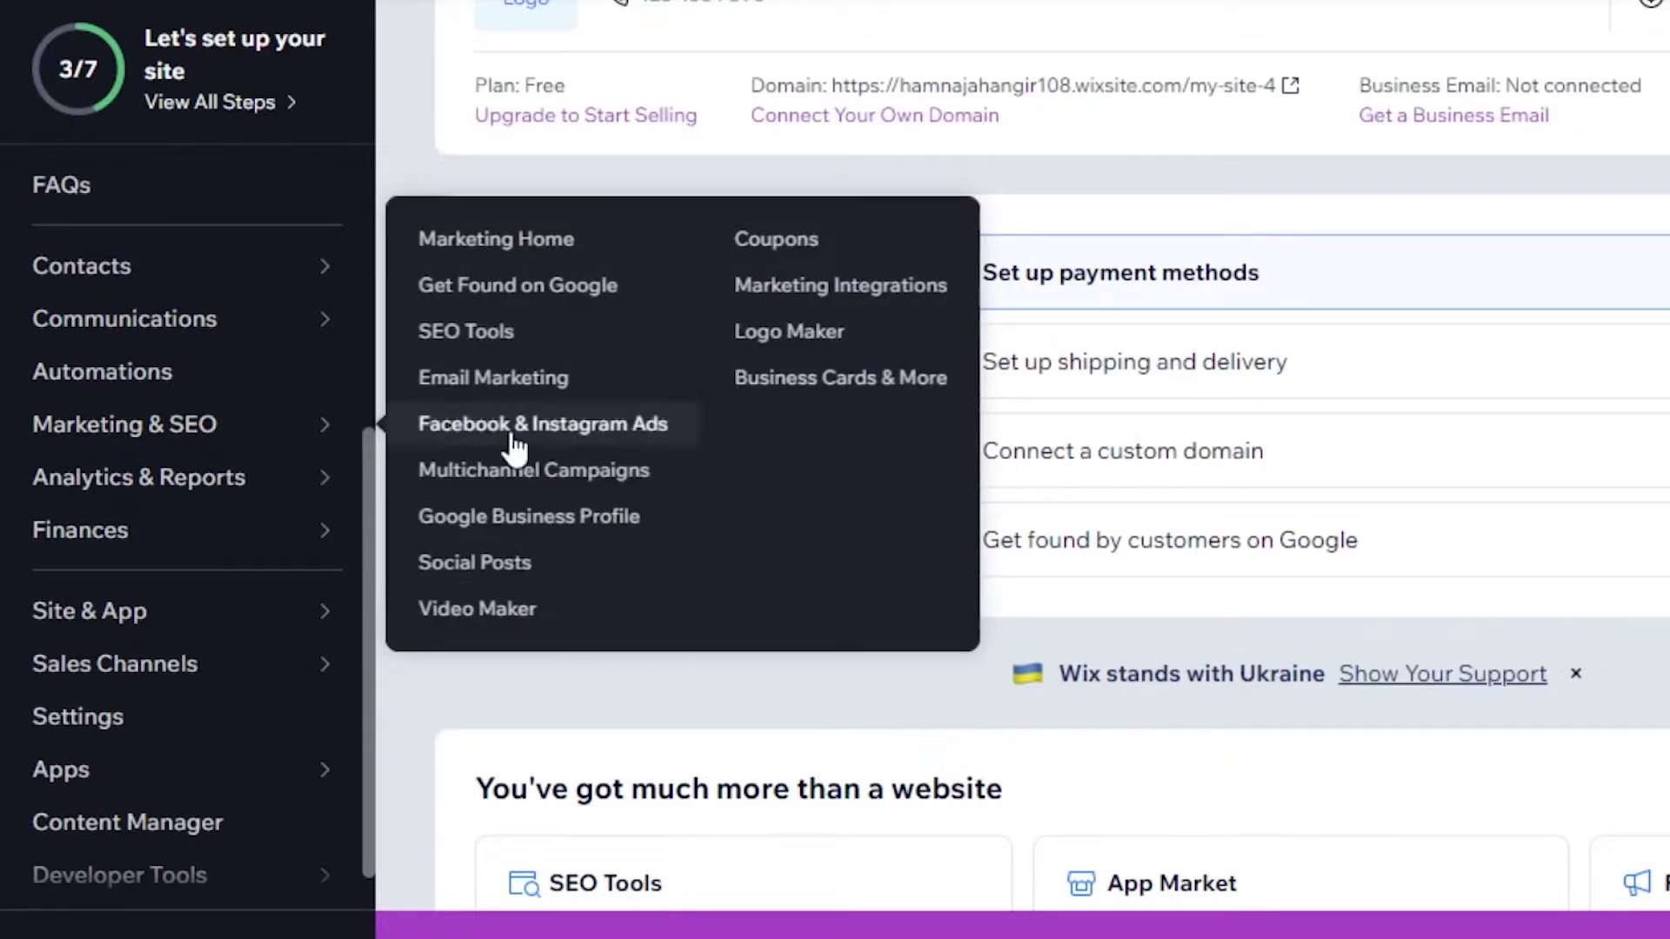
pyautogui.moveTo(299, 478)
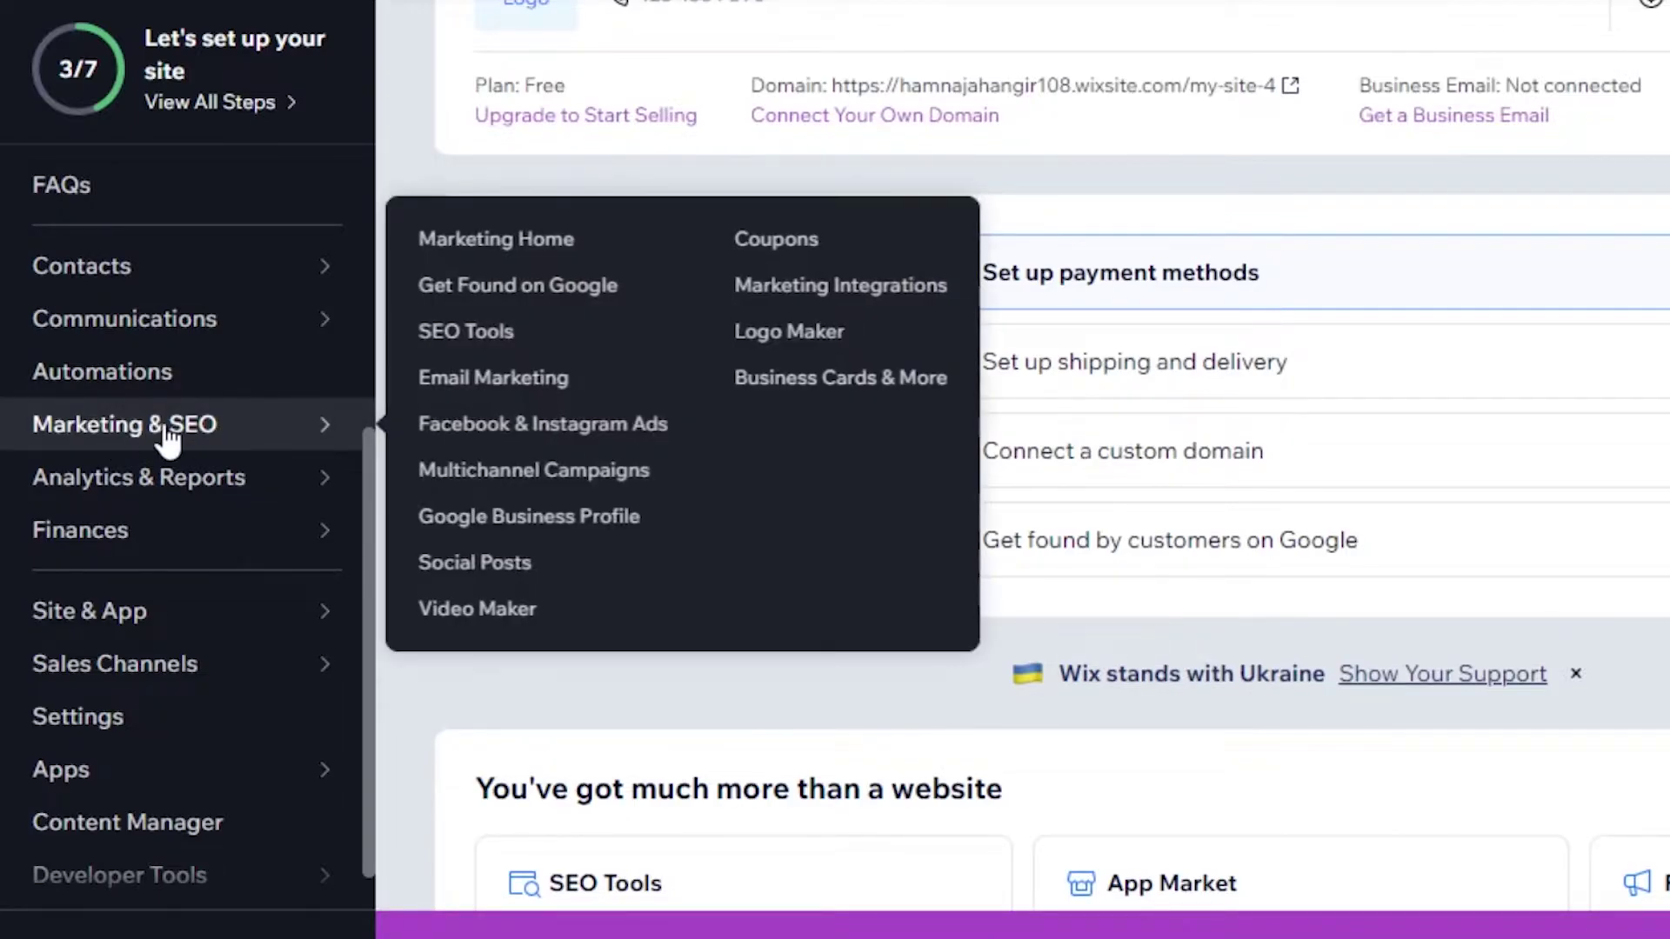
pyautogui.click(453, 517)
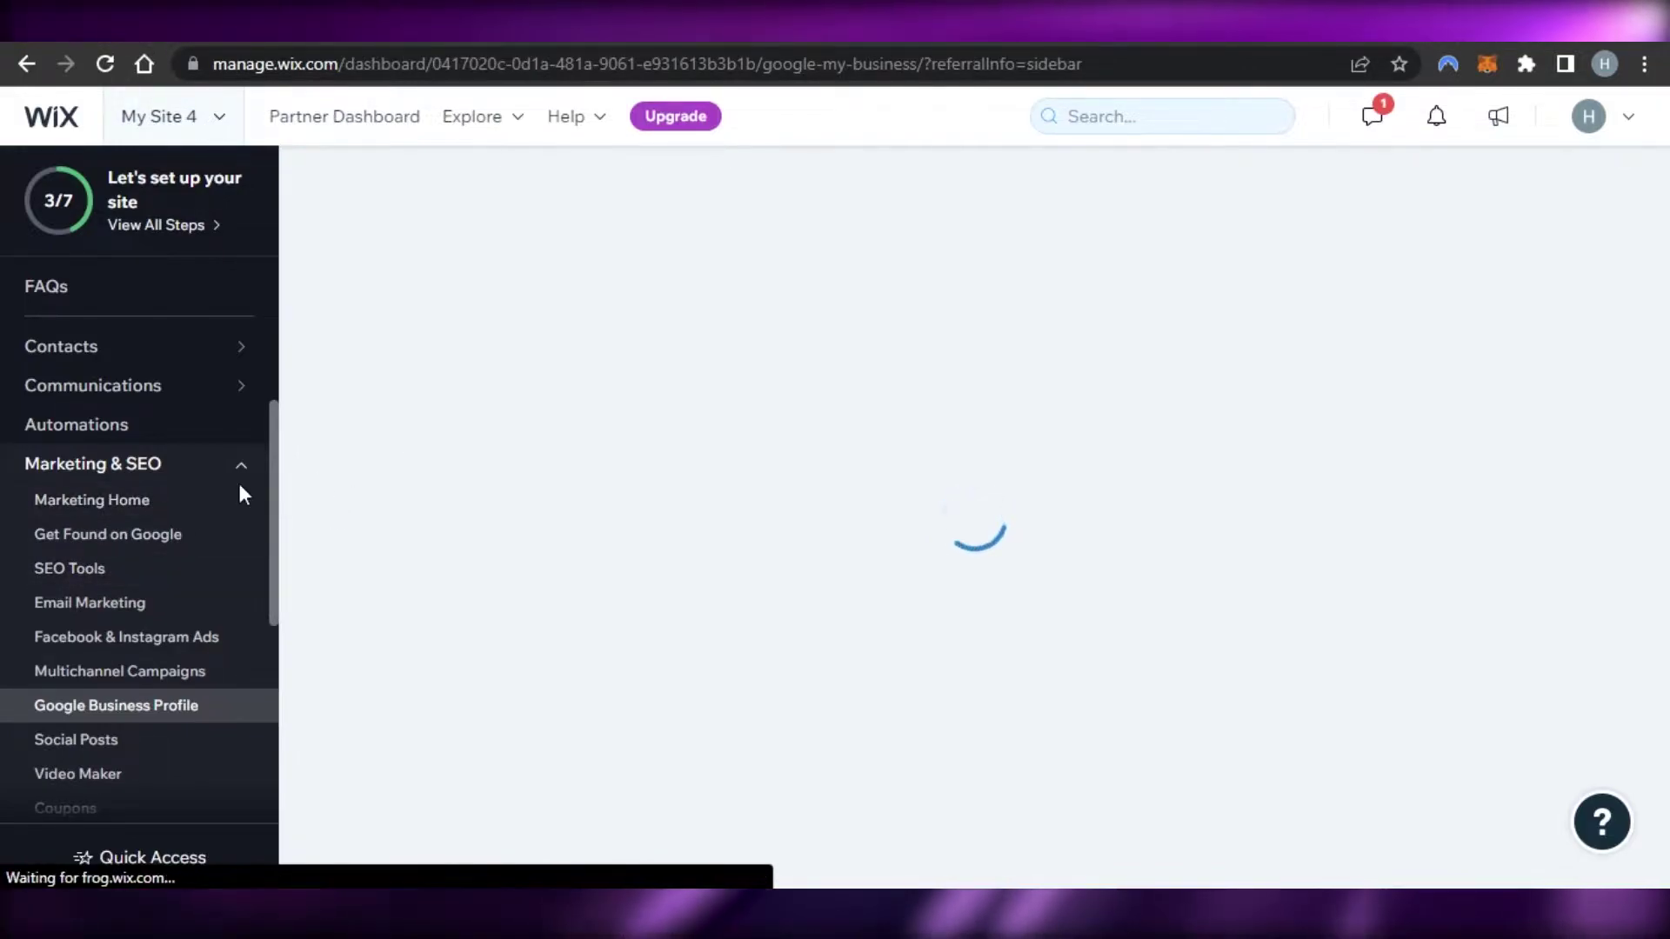
# Go to SEO Tools in the Marketing & SEO sidebar section.
pyautogui.moveTo(272, 488); pyautogui.dragTo(281, 710)
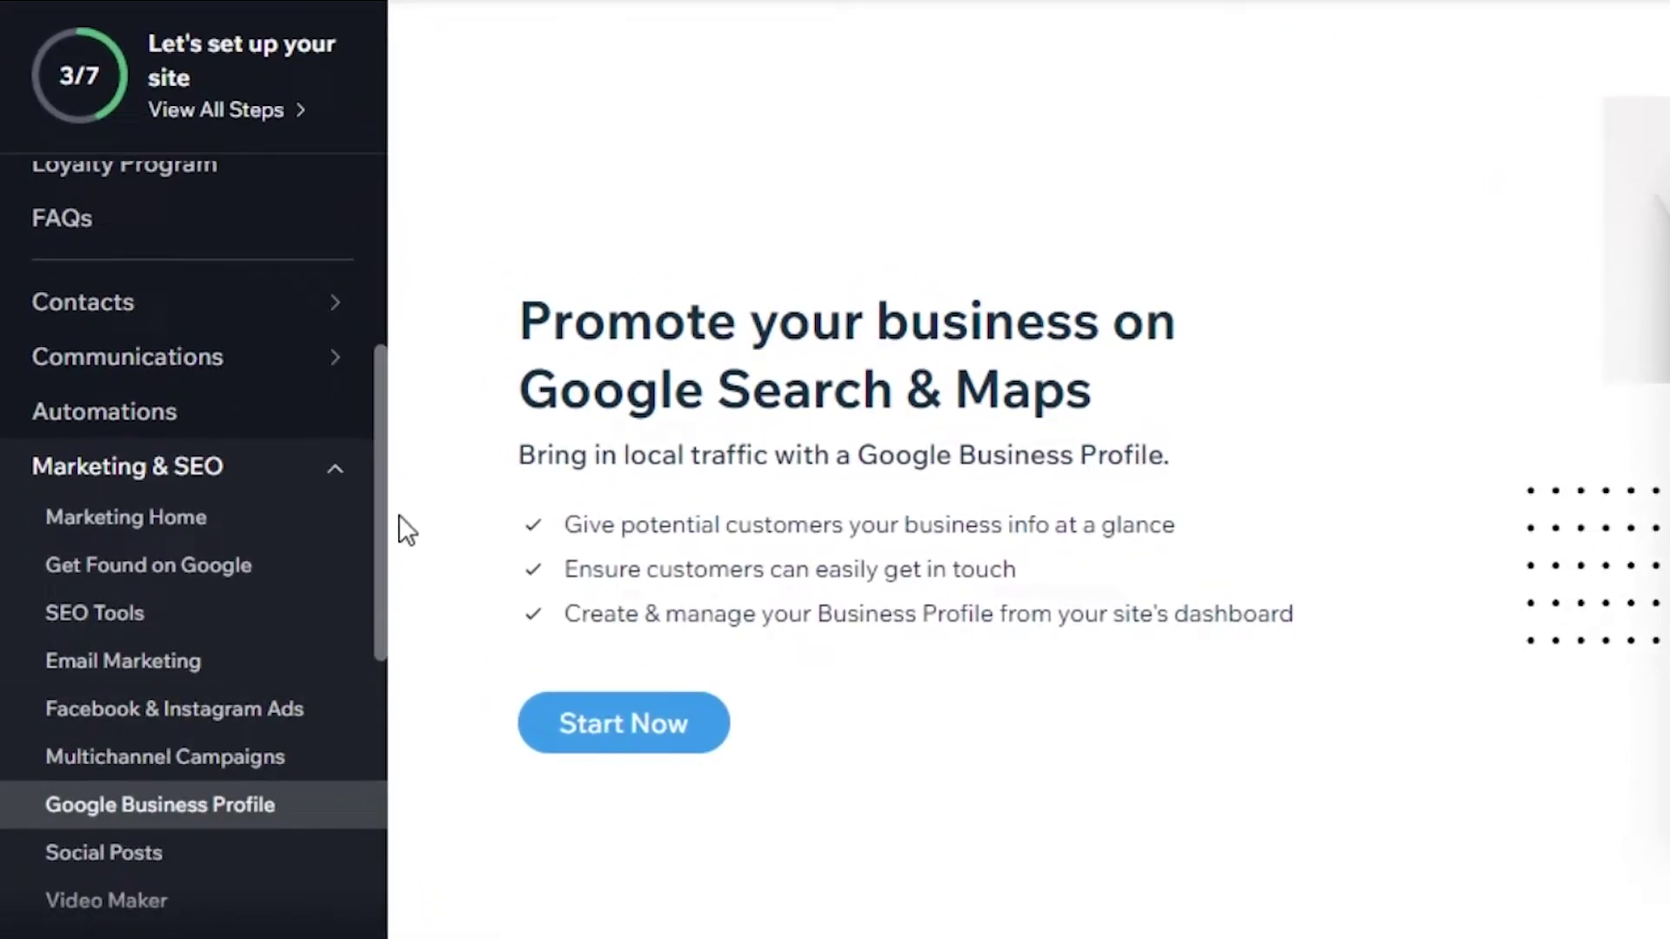
pyautogui.moveTo(384, 502); pyautogui.dragTo(385, 601)
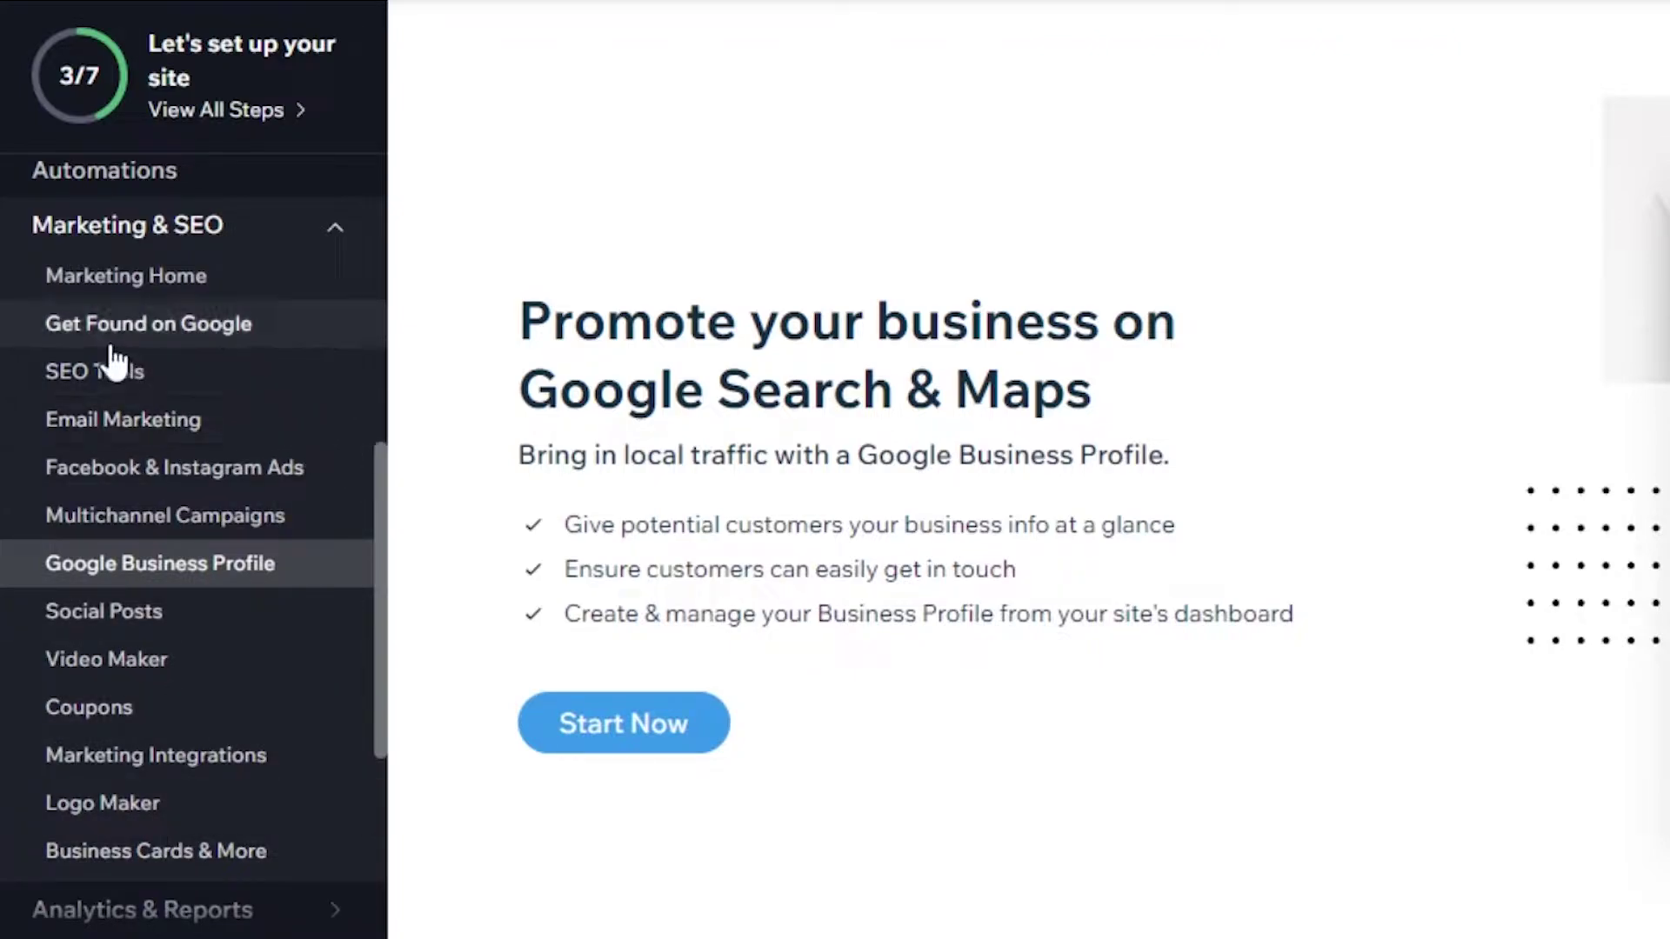
pyautogui.click(120, 383)
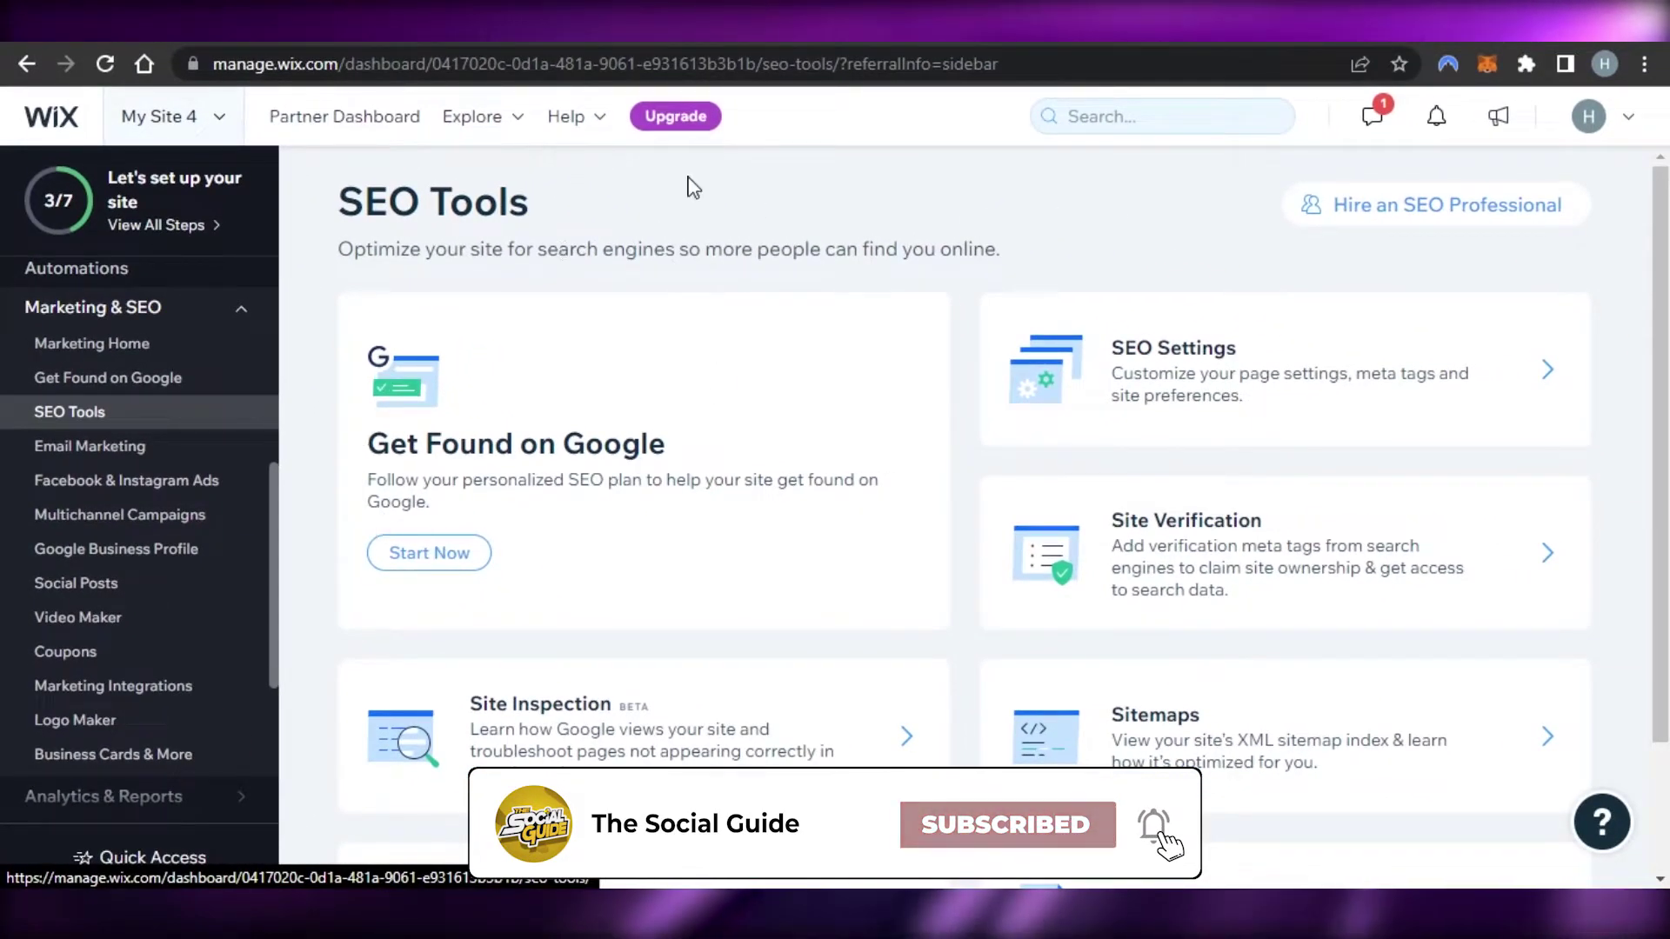
# Start the Get Found on Google SEO plan and begin its setup checklist questions.
pyautogui.click(445, 561)
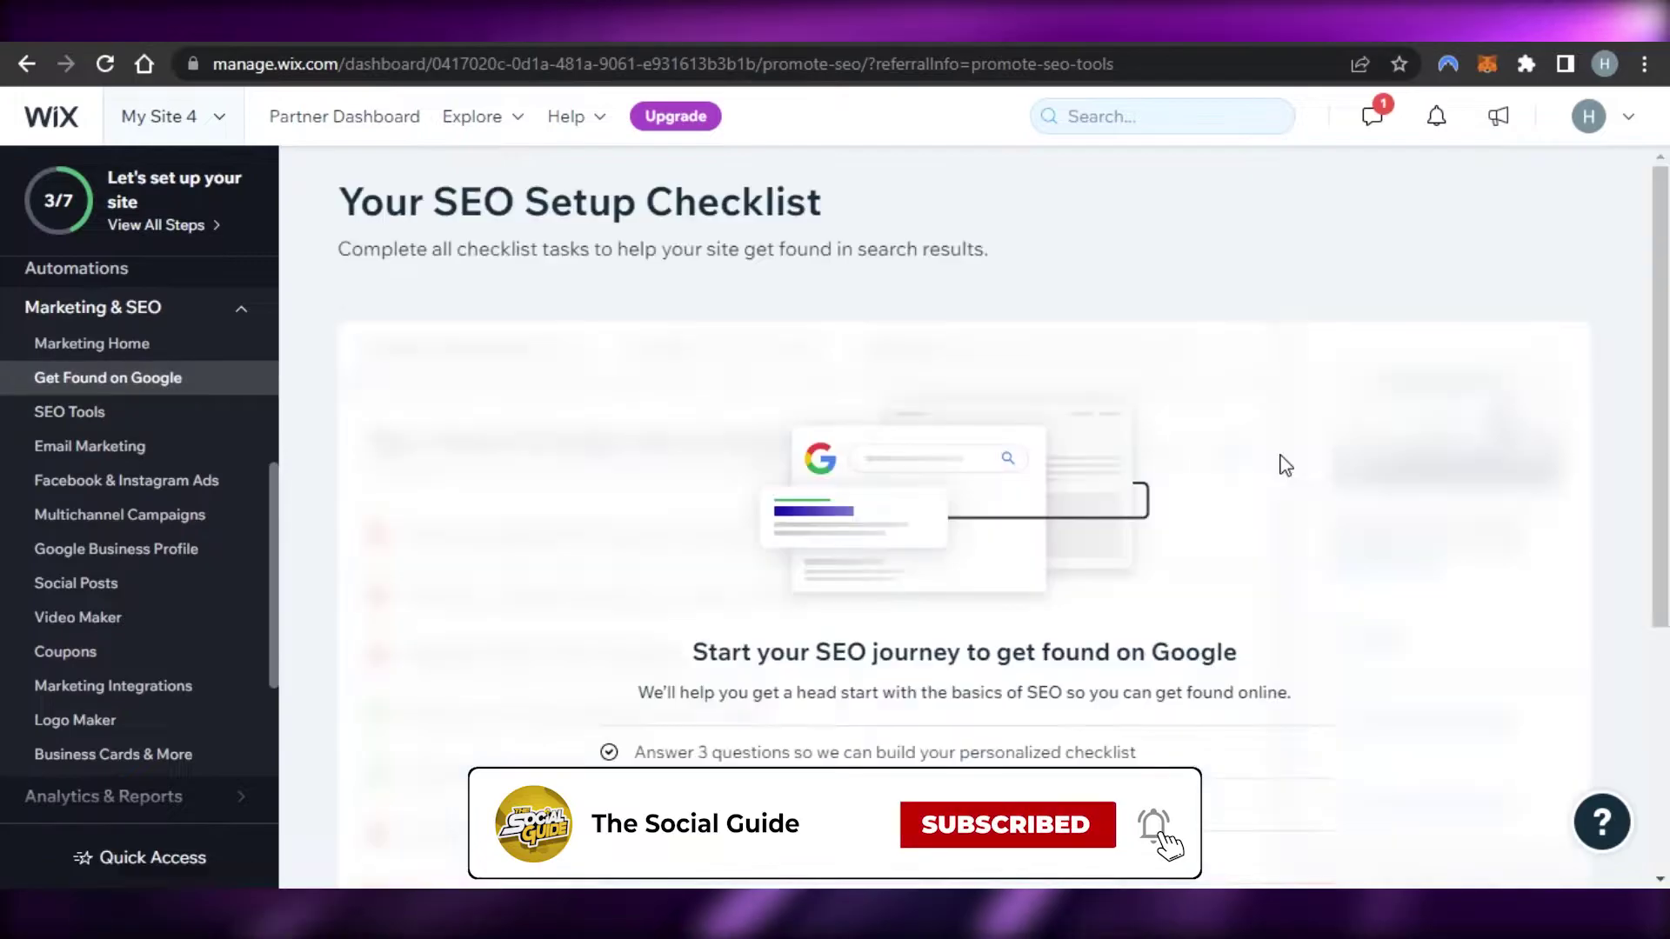
pyautogui.scroll(-1, 964, 522)
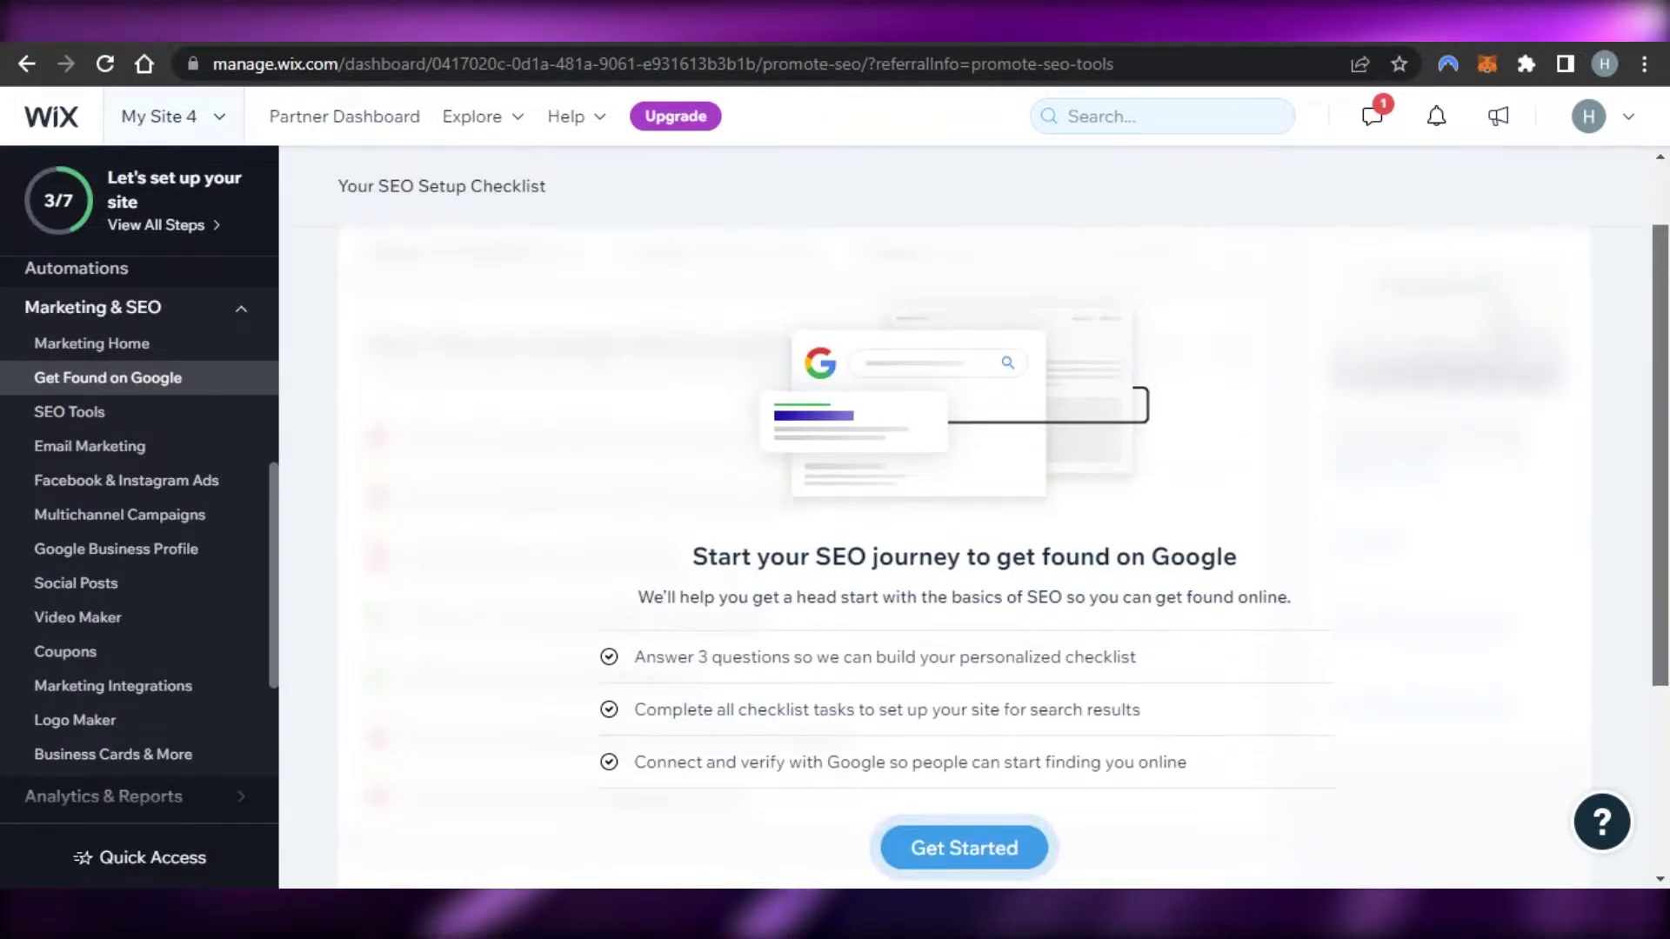
pyautogui.scroll(-1, 1103, 693)
pyautogui.click(947, 739)
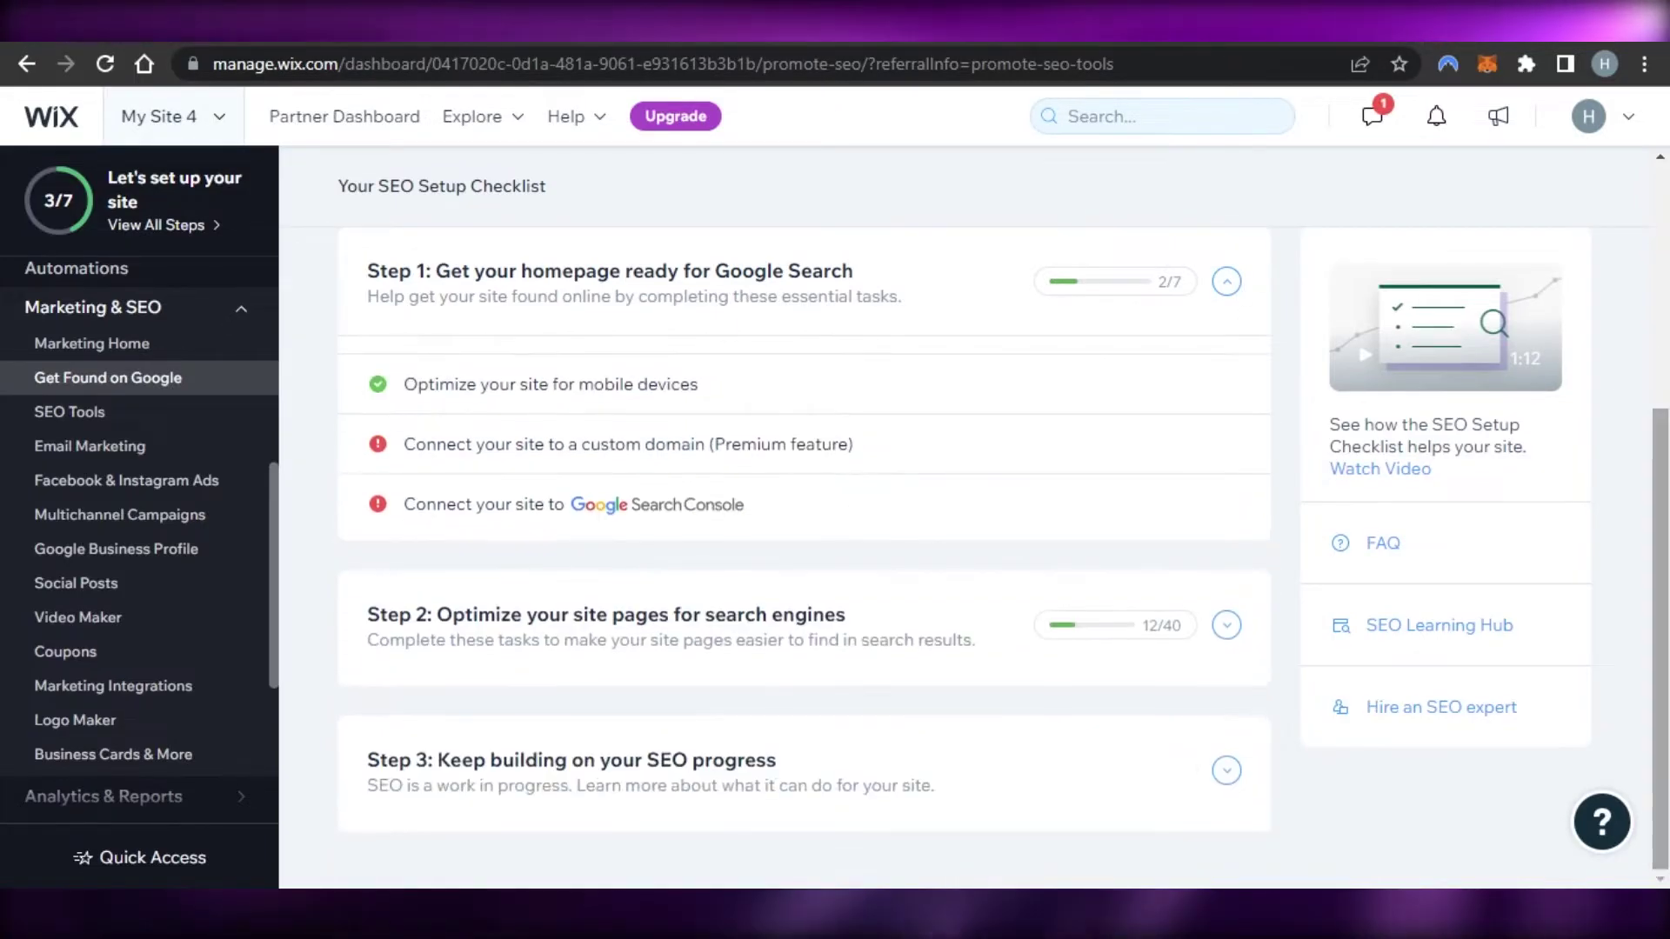
pyautogui.scroll(1, 839, 449)
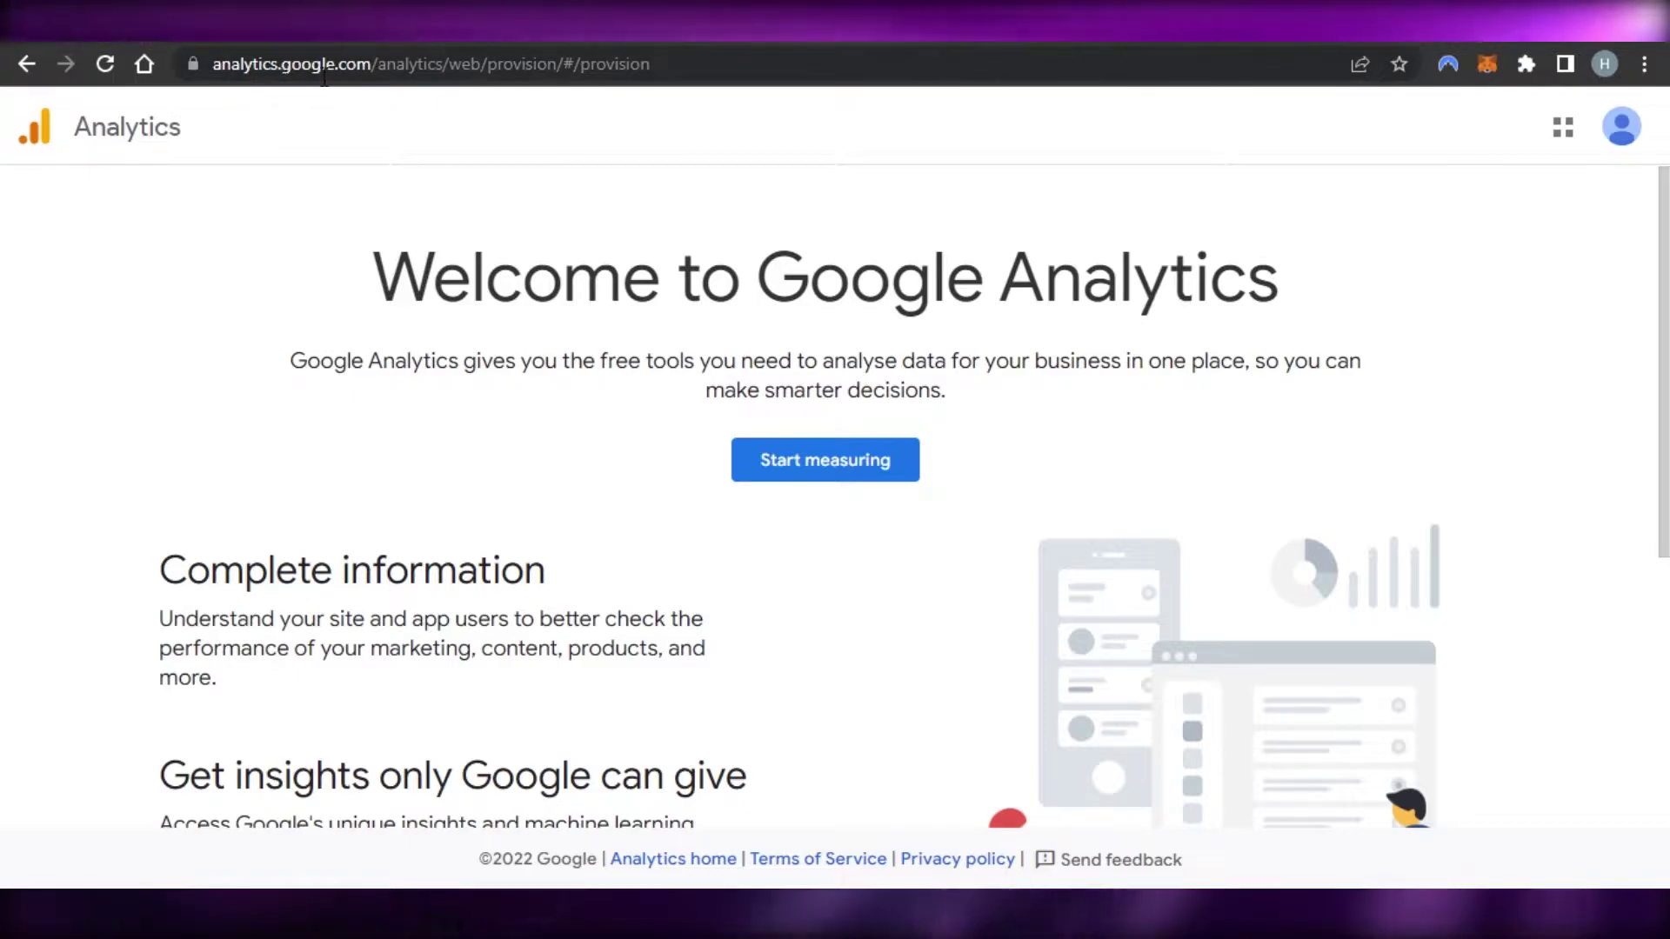
# Start measuring to begin creating a new Google Analytics account.
pyautogui.scroll(-5, 895, 234)
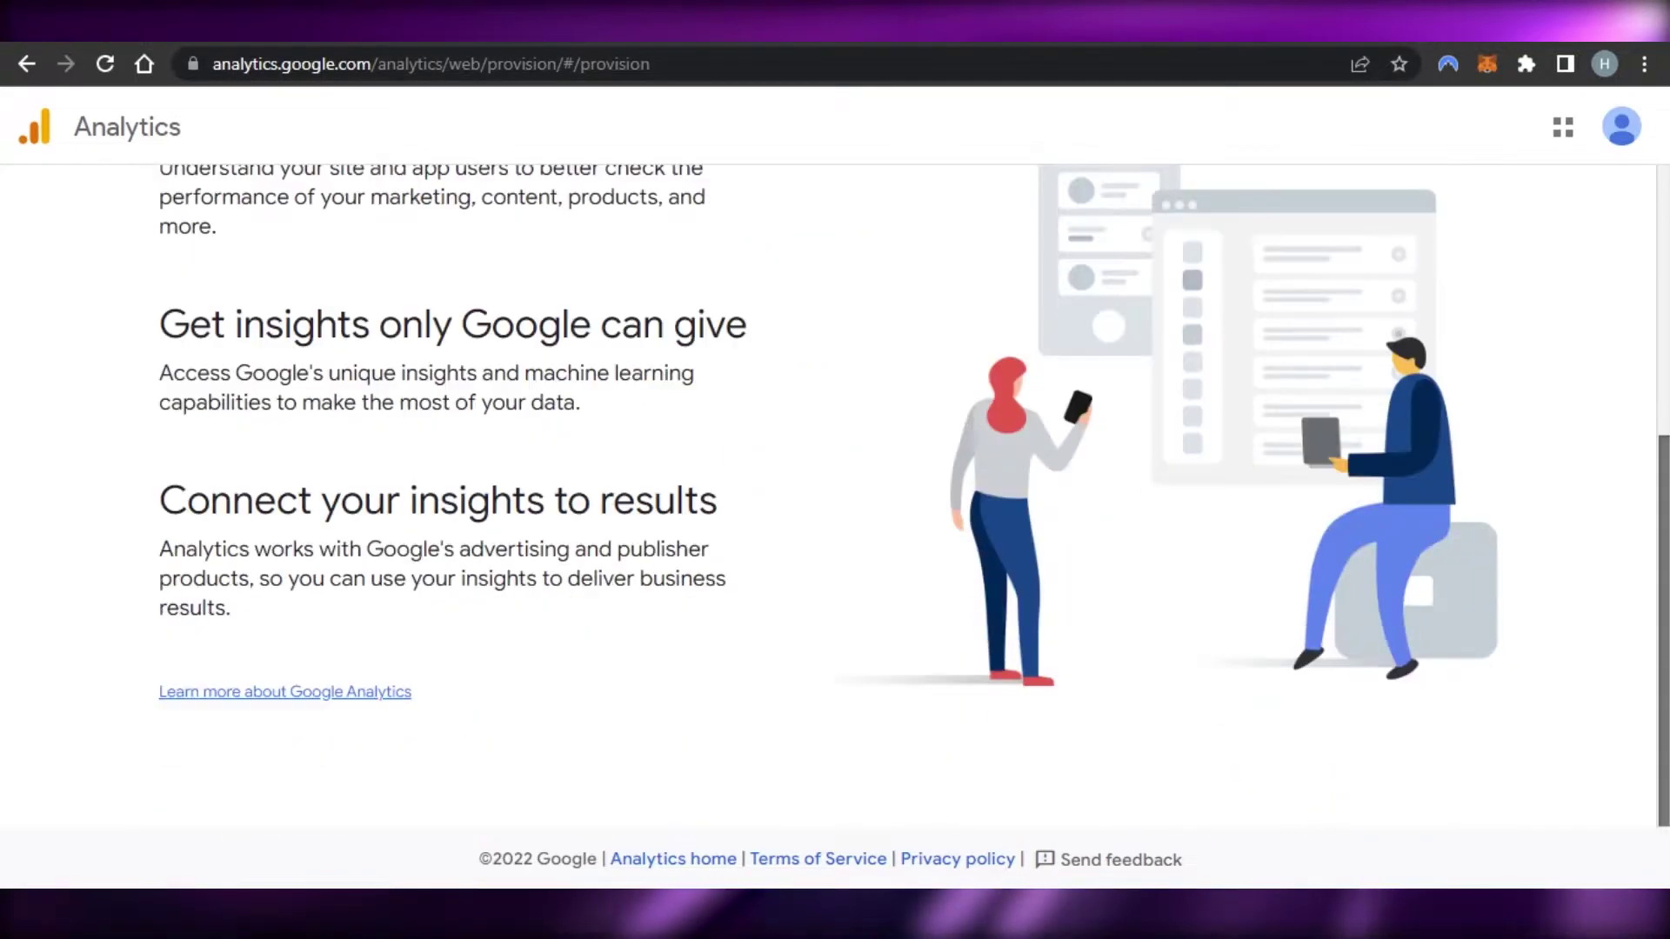
pyautogui.scroll(5, 896, 235)
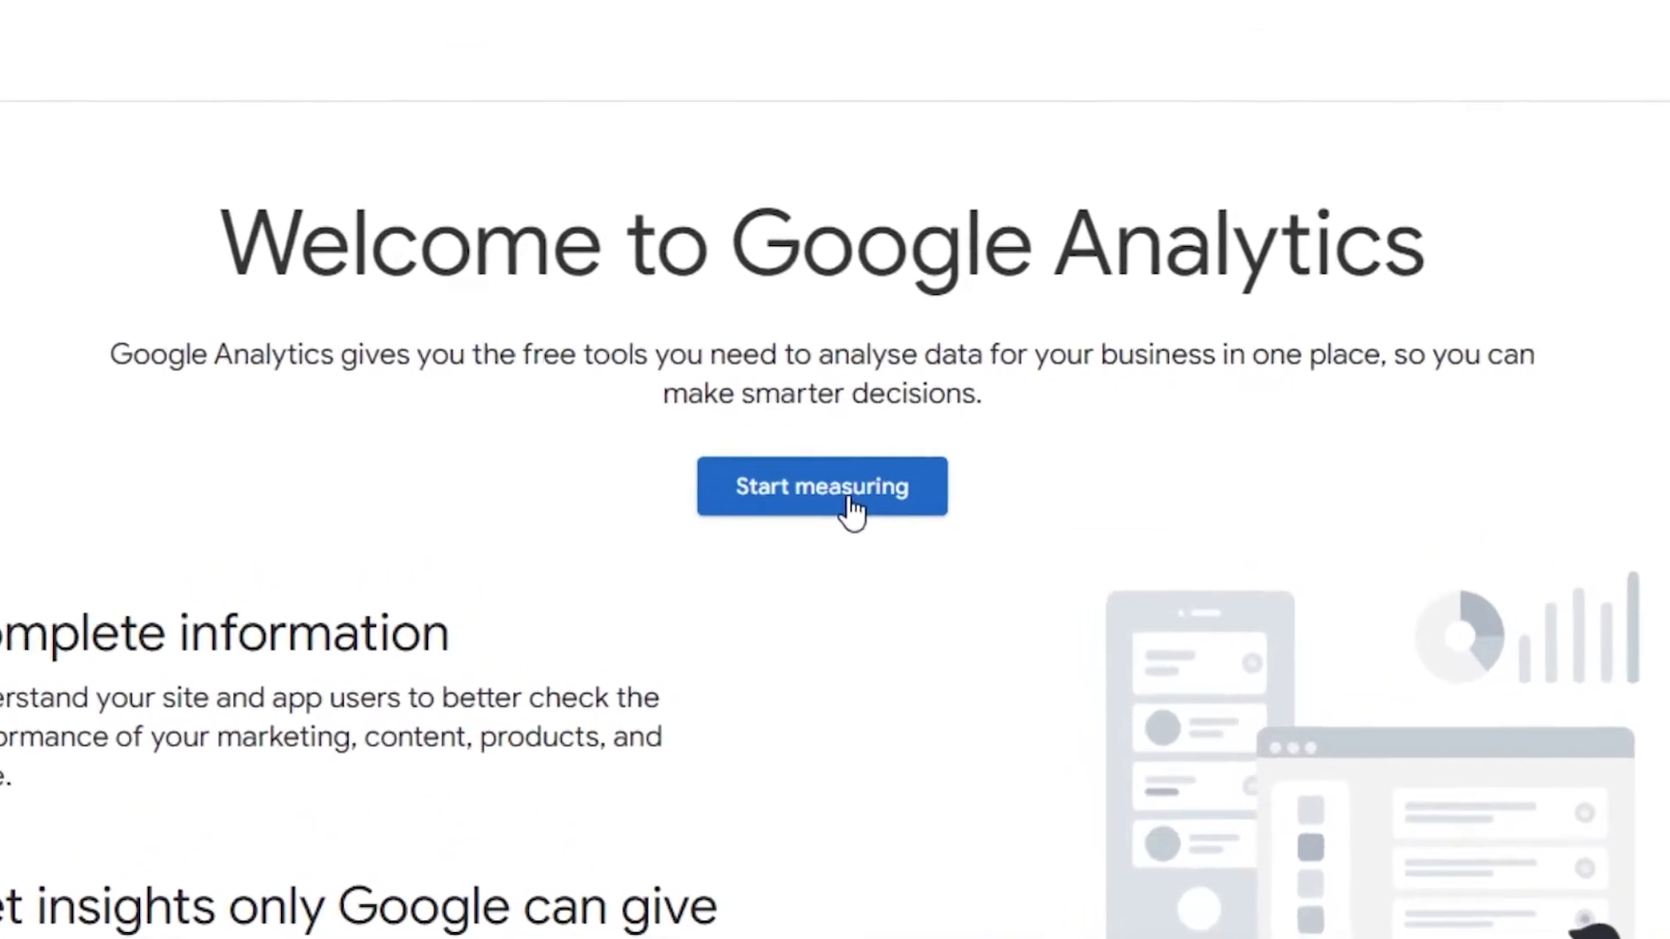
pyautogui.click(850, 509)
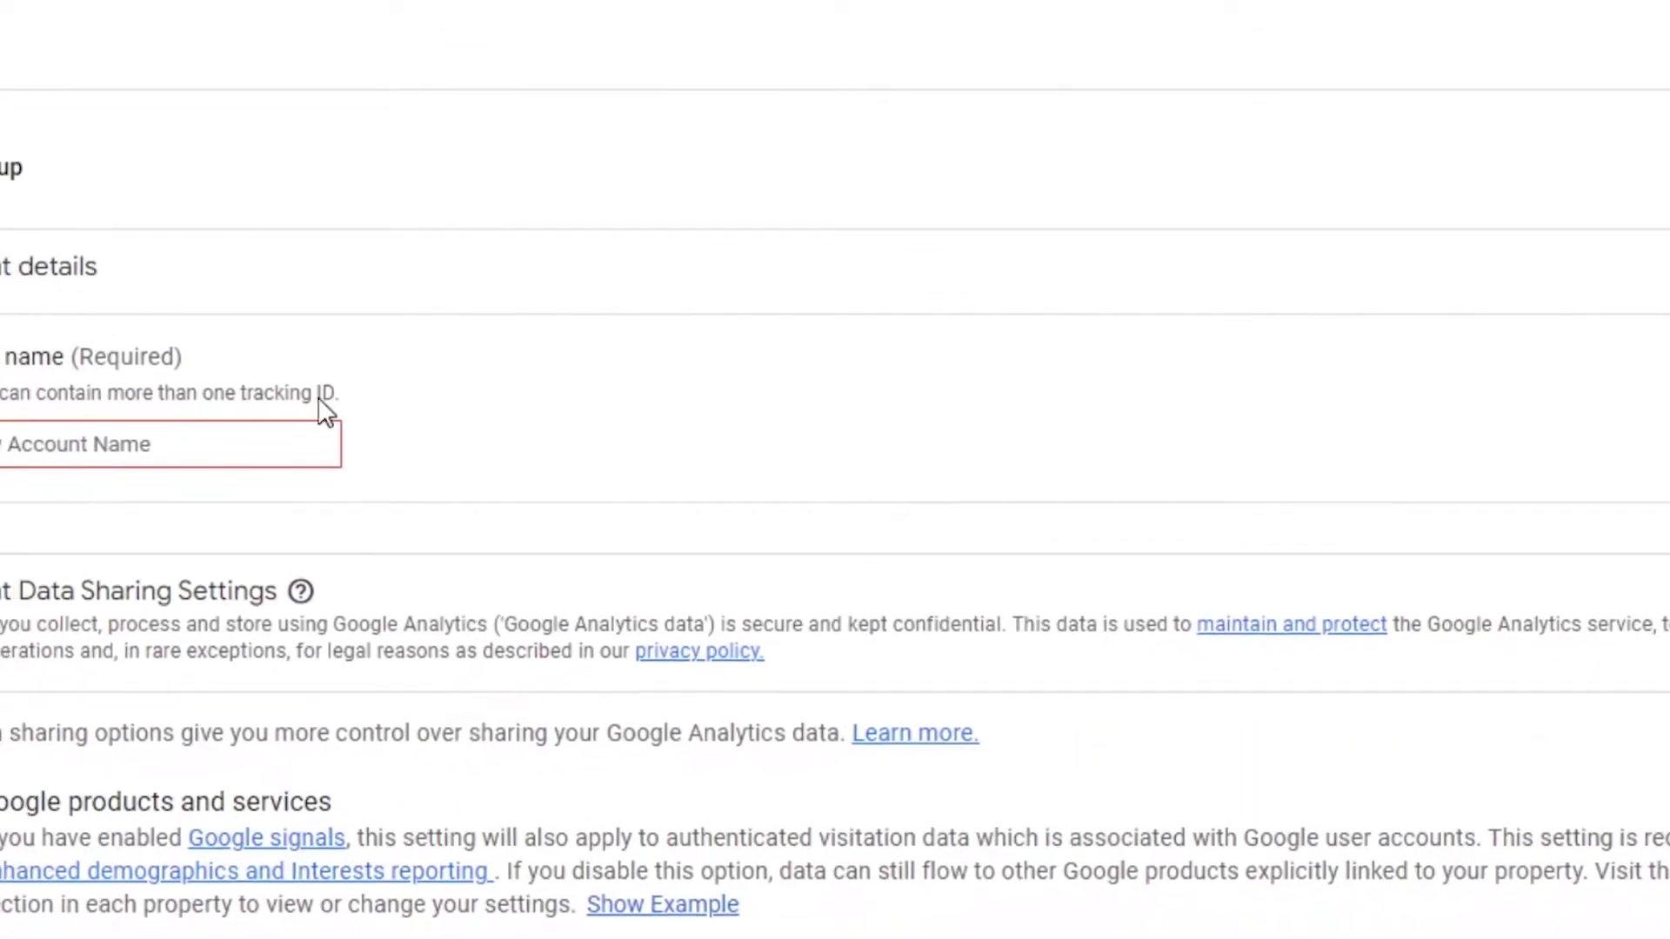
# Fill the account name from the autofill suggestion and advance to Property setup.
pyautogui.click(300, 424)
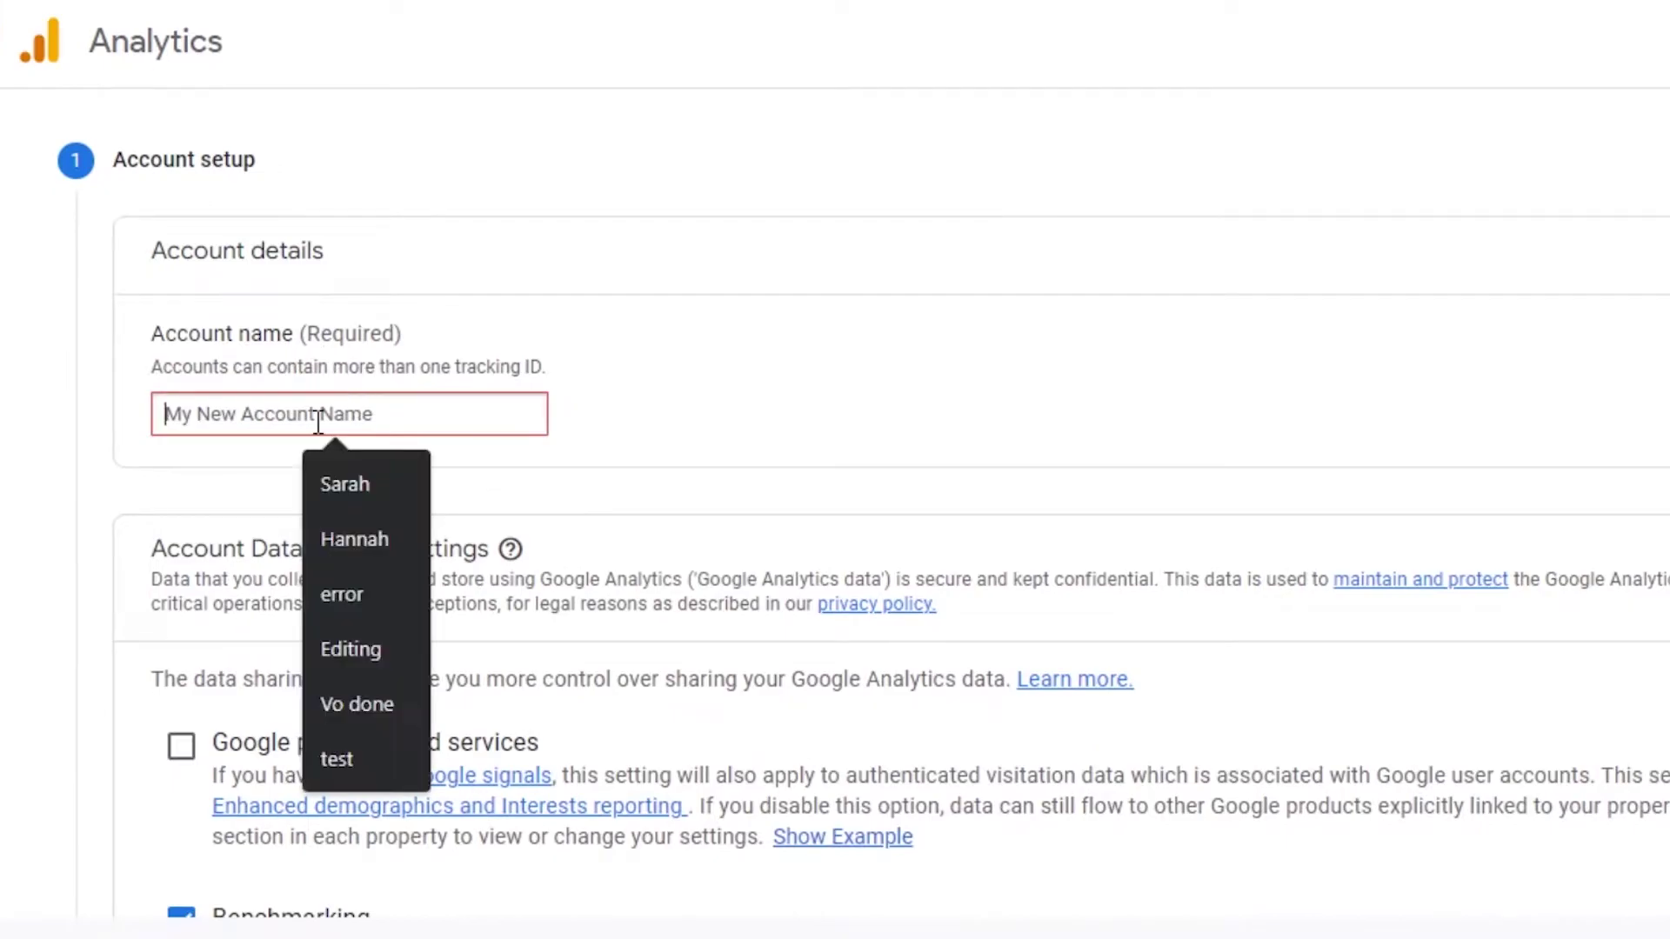
pyautogui.click(340, 472)
pyautogui.scroll(-5, 1278, 487)
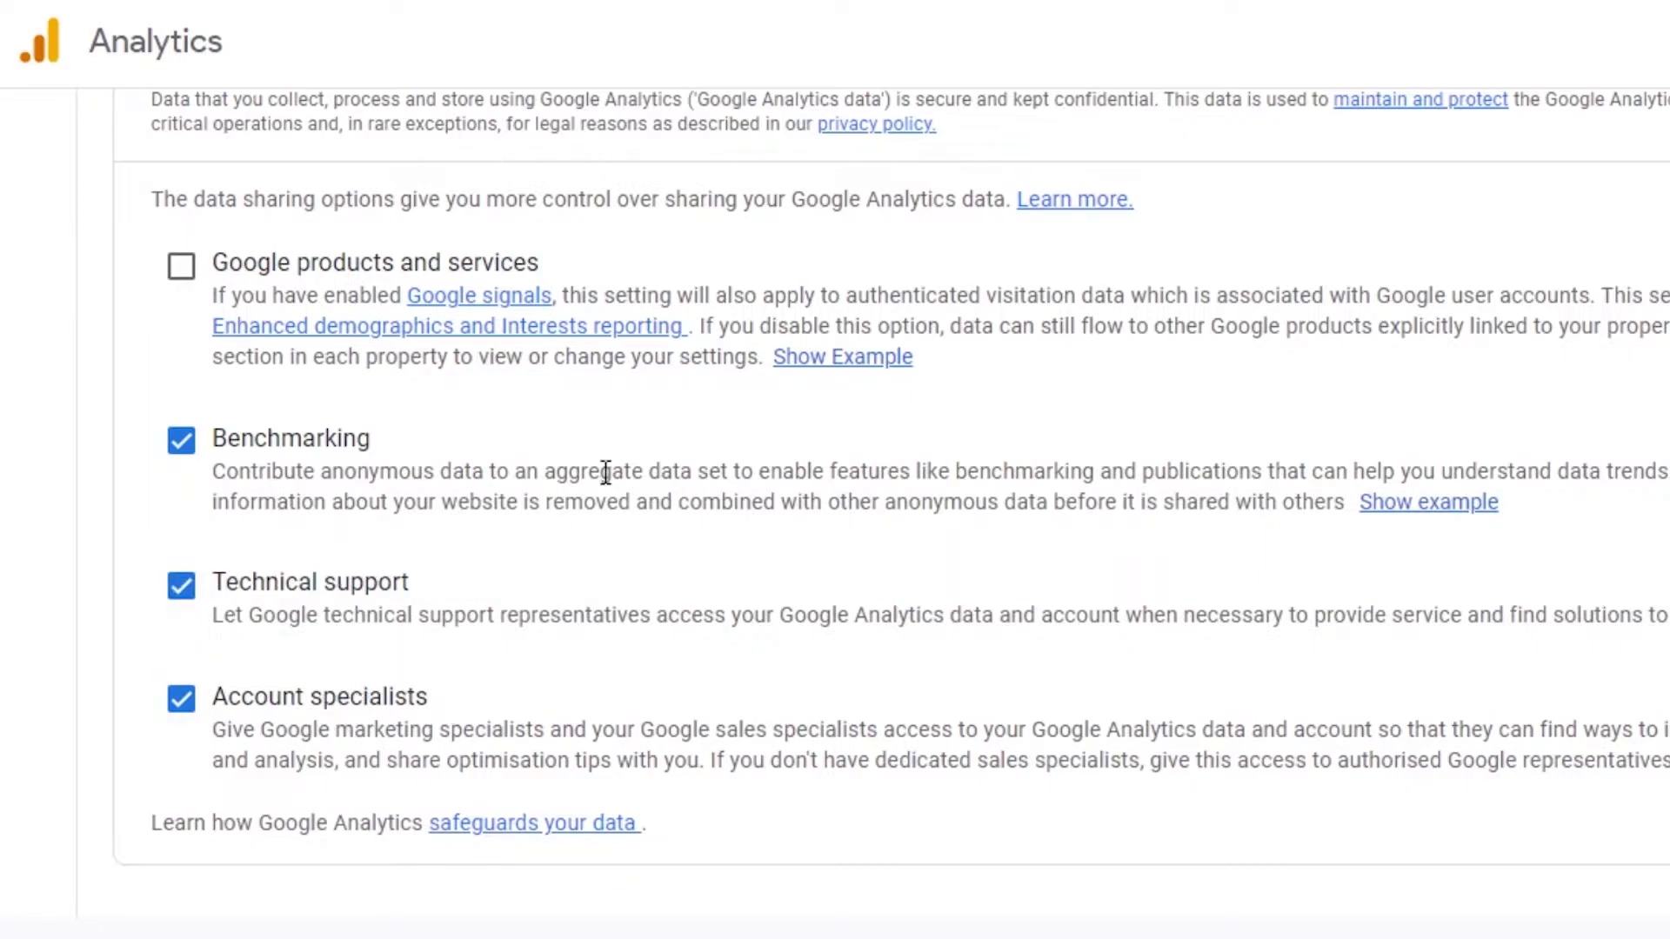
pyautogui.scroll(-4, 835, 470)
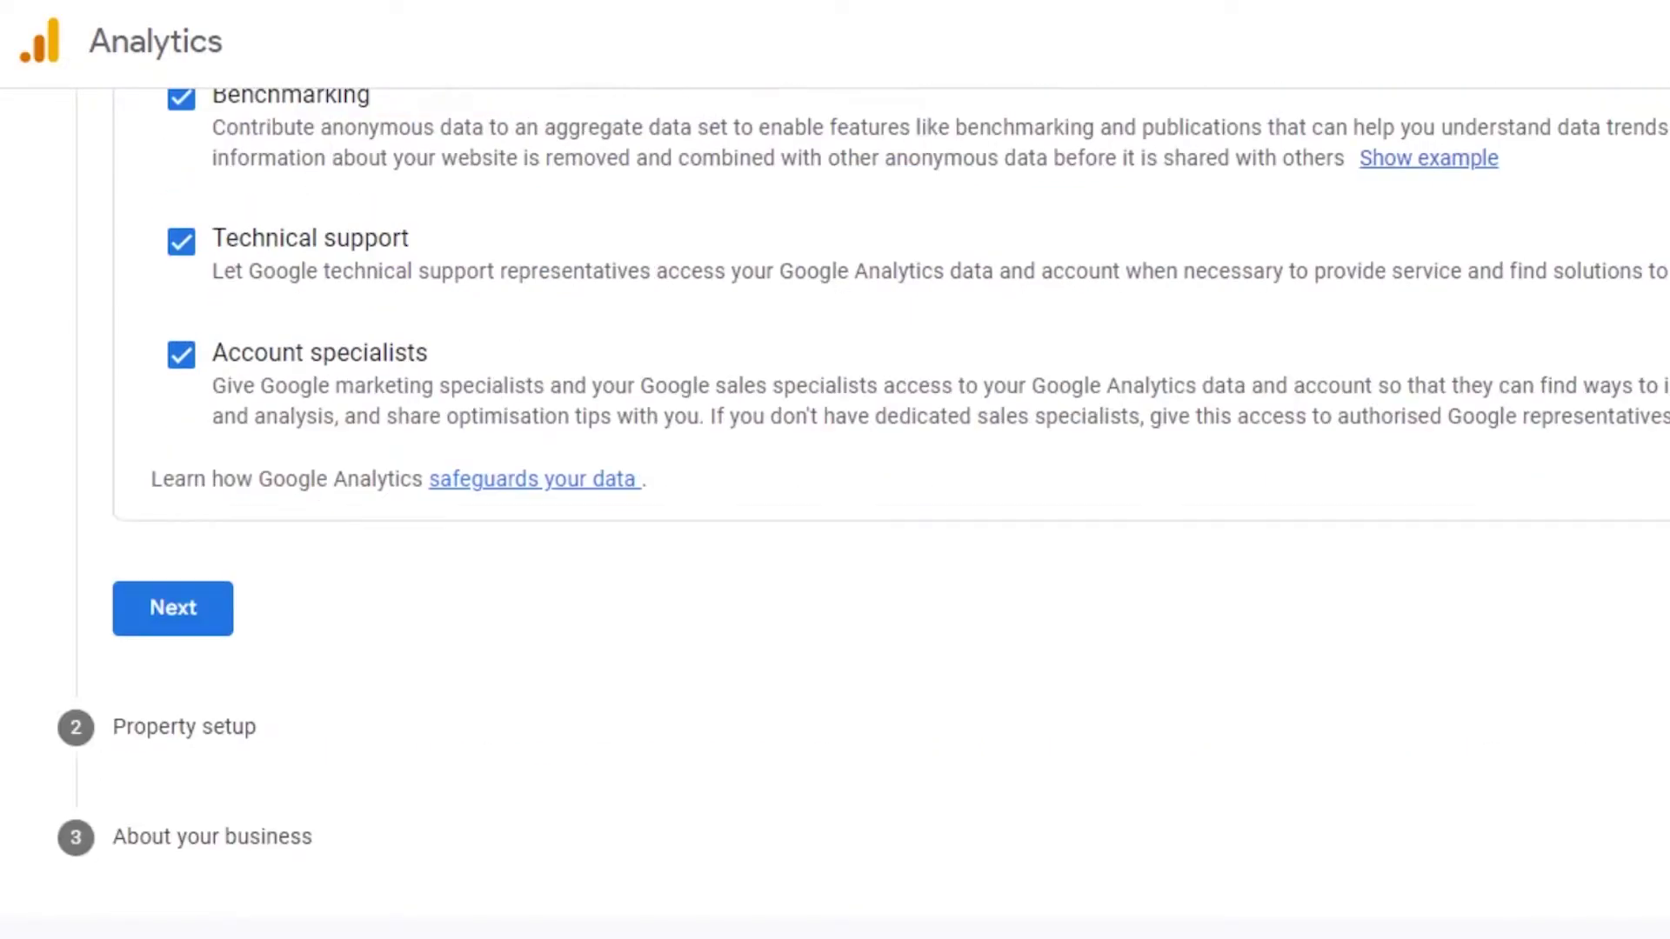
pyautogui.click(179, 620)
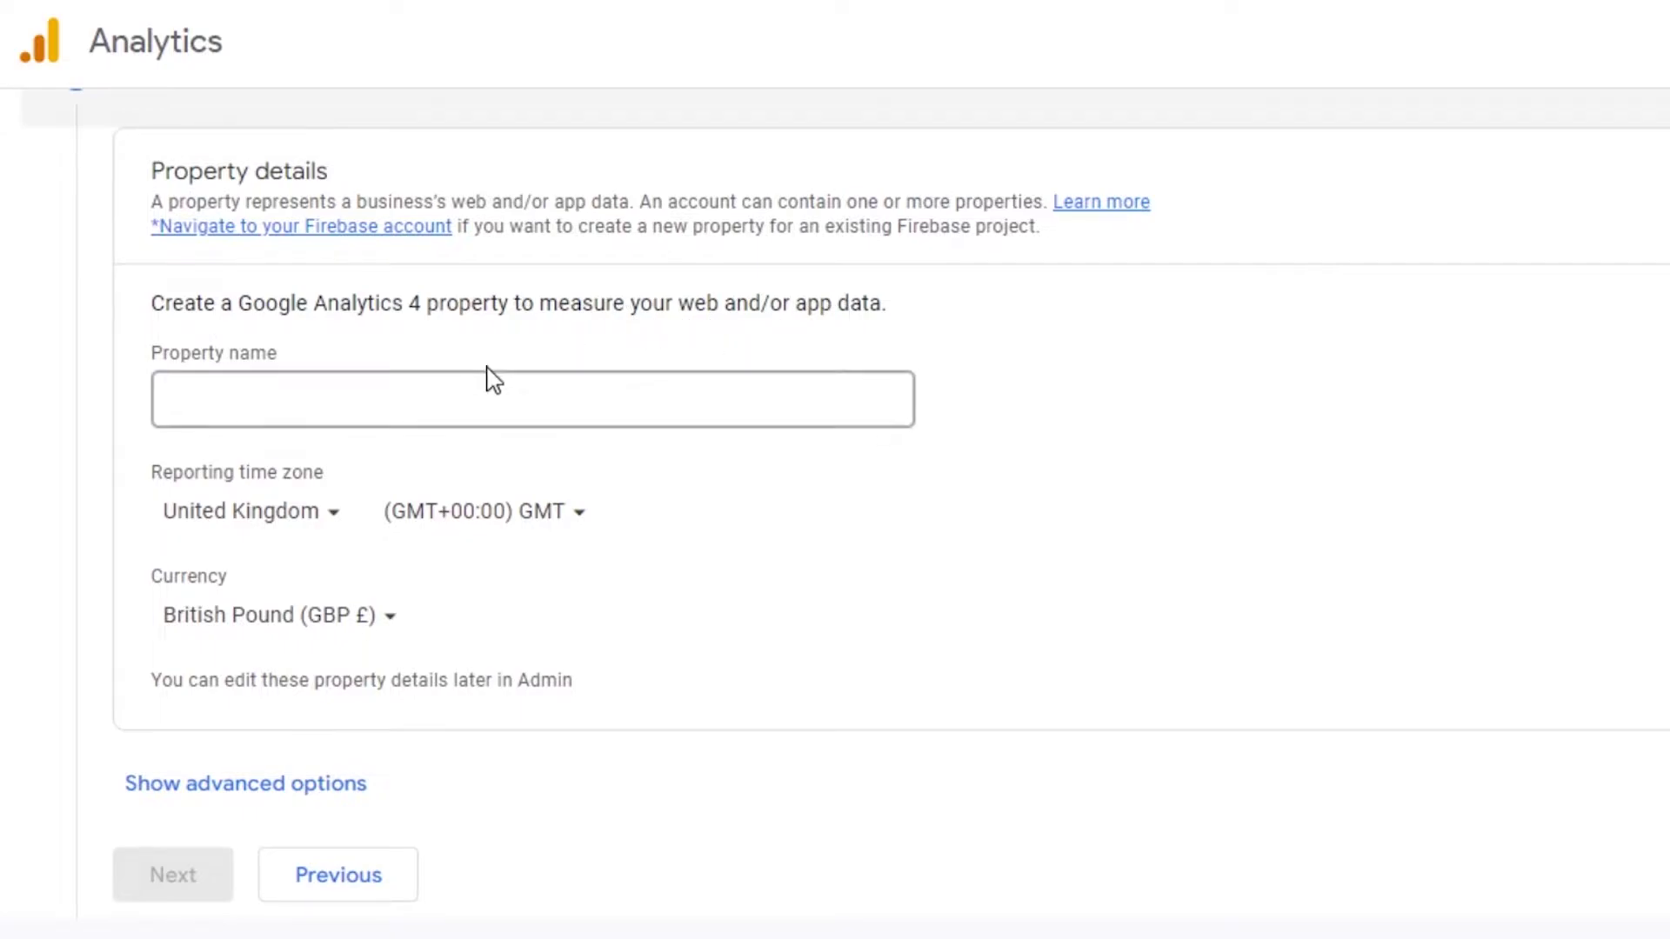
# Name the property 'london' and continue to Business information.
pyautogui.click(282, 398)
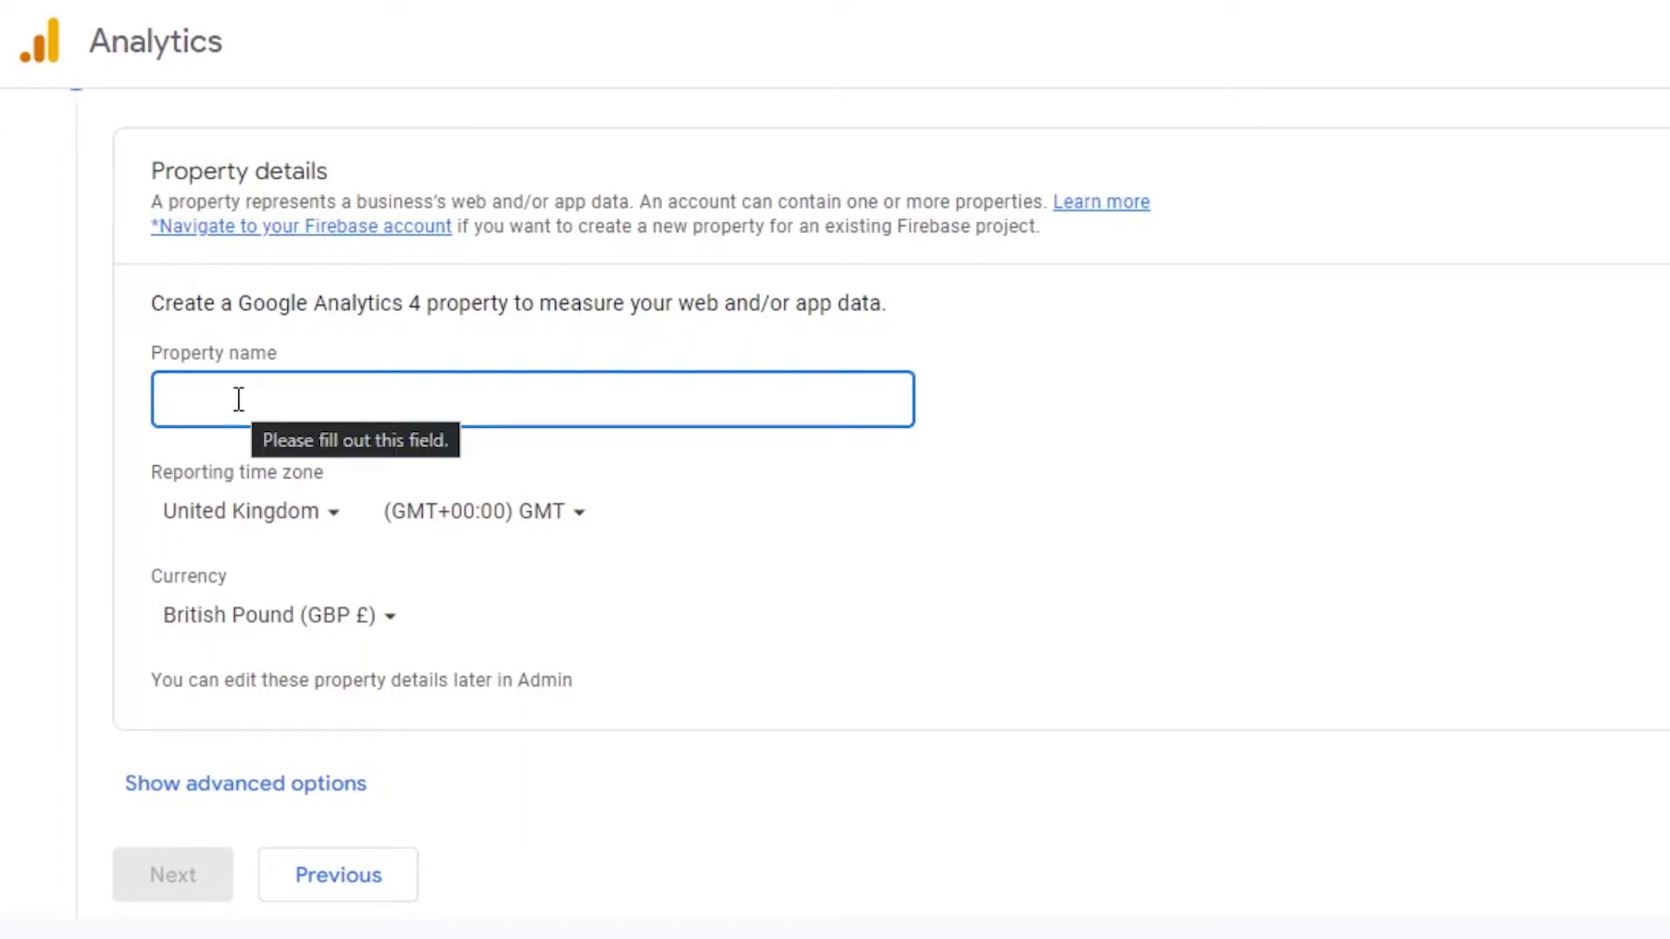
pyautogui.write('london')
pyautogui.scroll(-2, 96, 749)
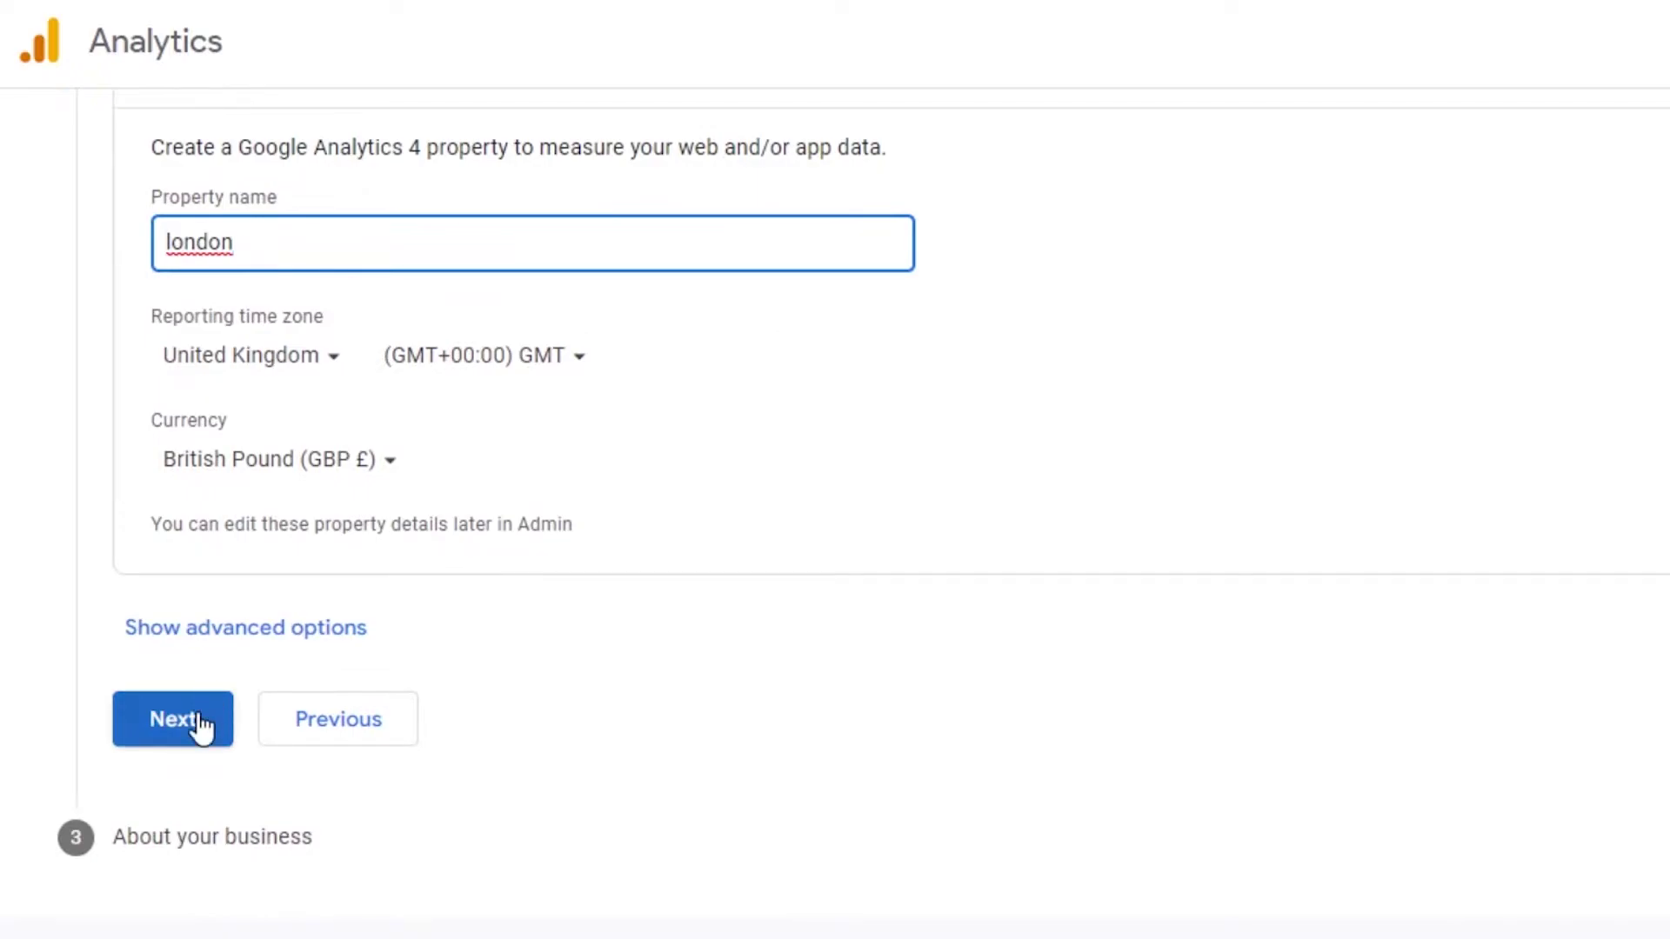
pyautogui.click(201, 727)
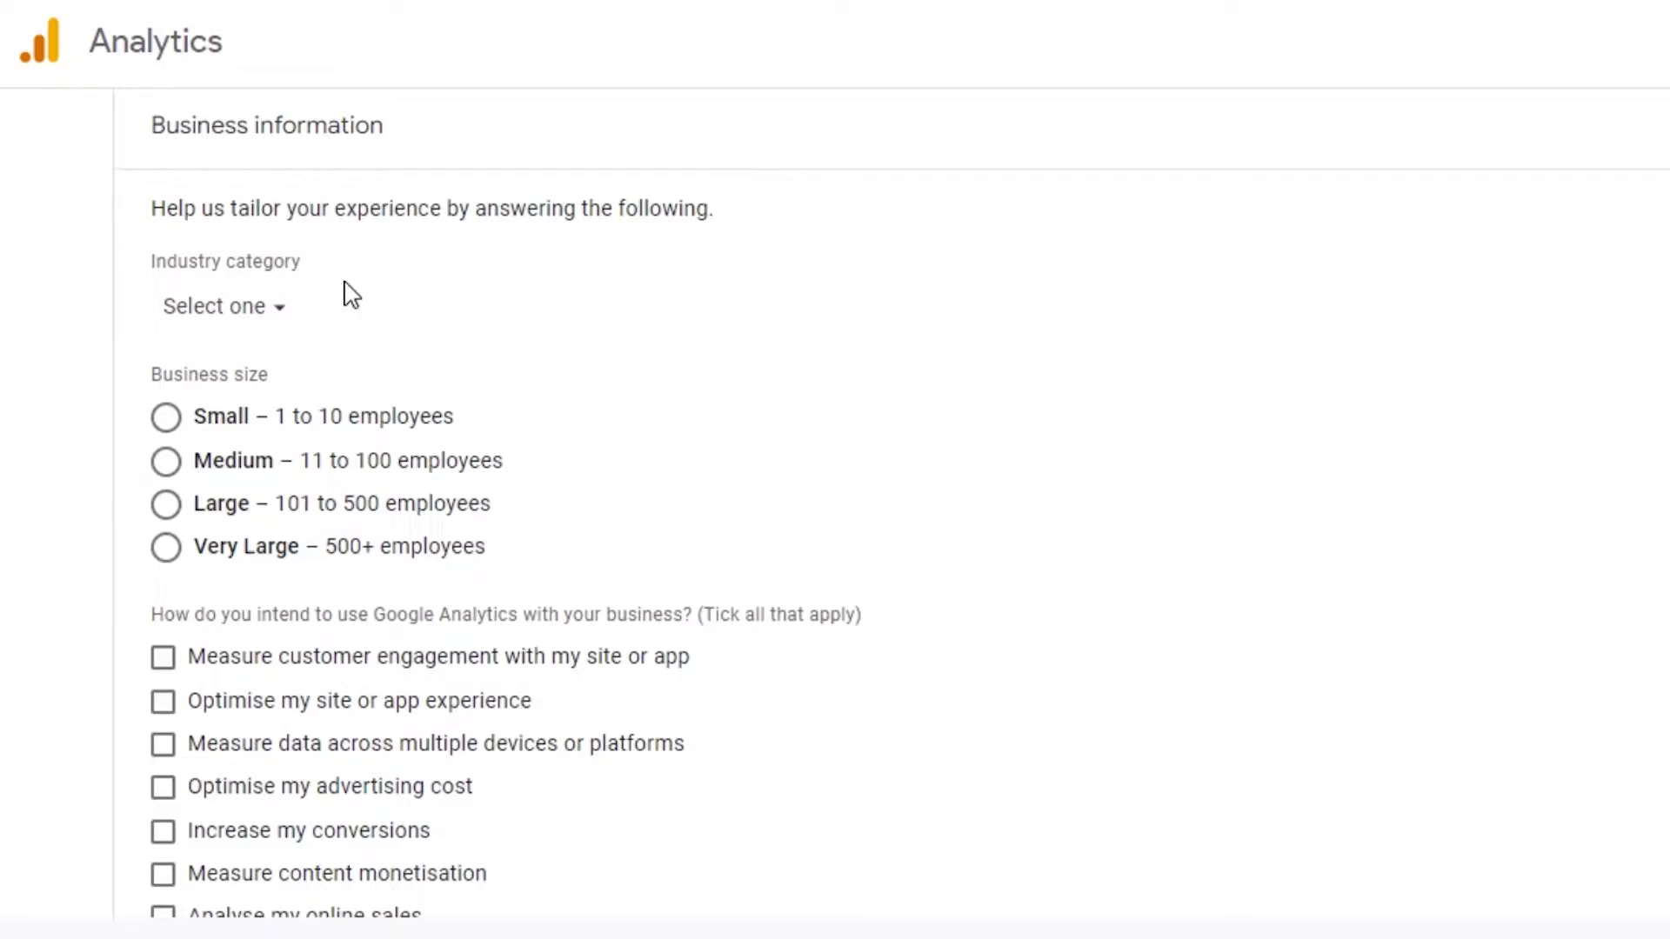
# Set industry Beauty & Fitness, size Small (1–10 employees), and tick every intended use except Other.
pyautogui.click(249, 307)
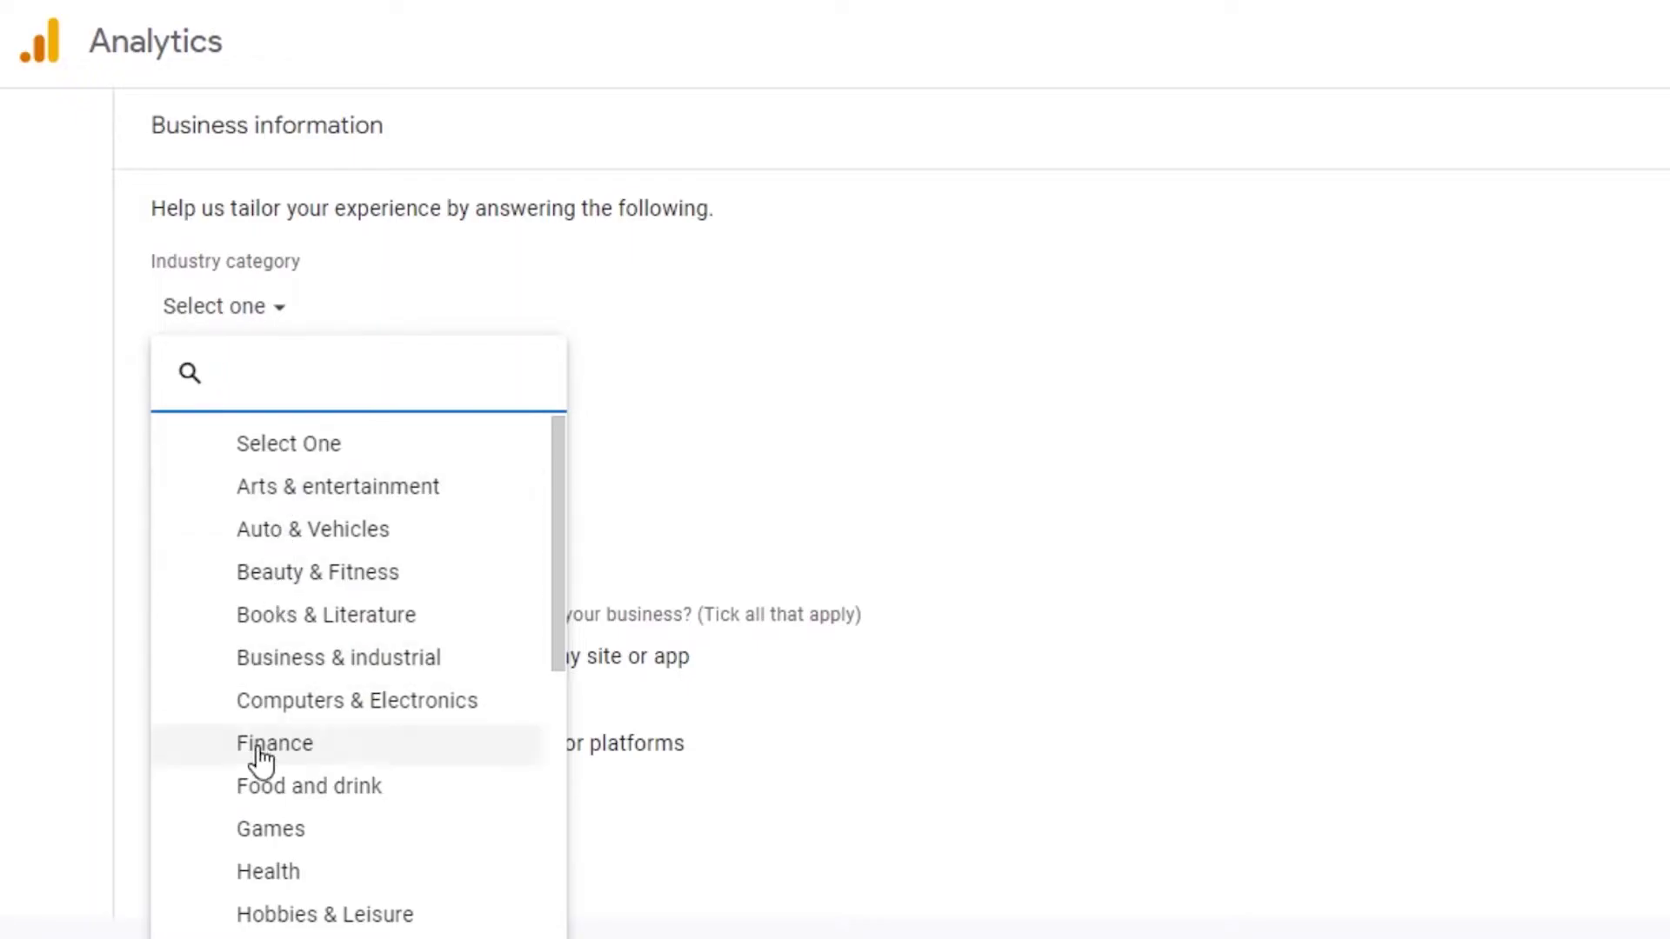
pyautogui.click(287, 572)
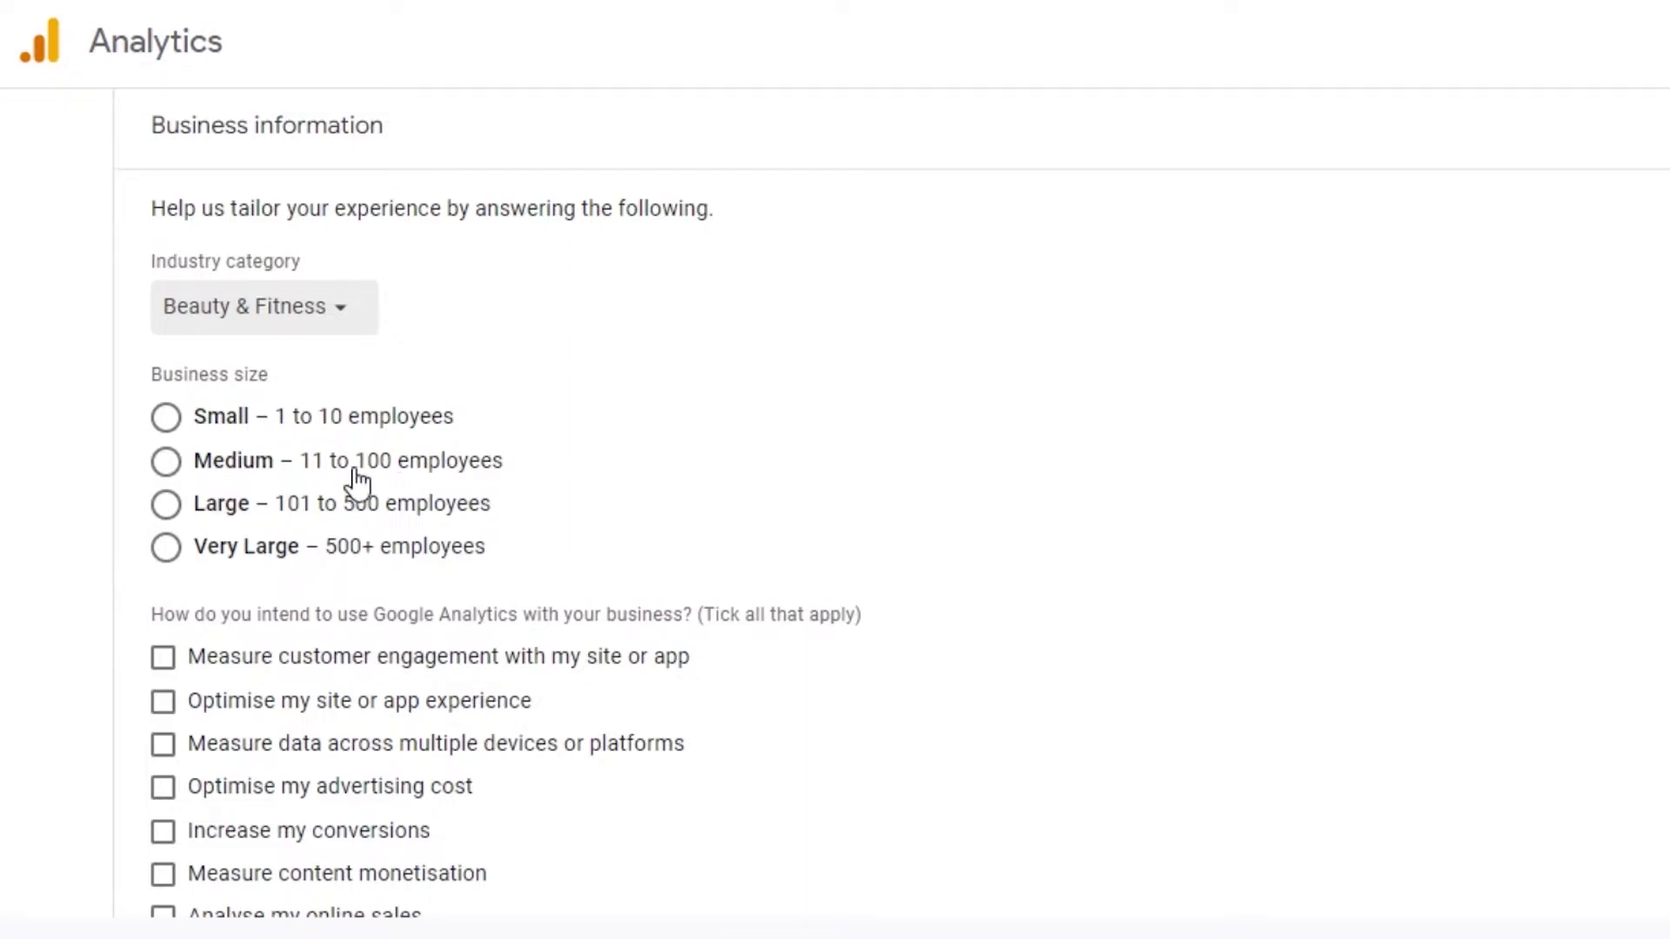
pyautogui.click(167, 419)
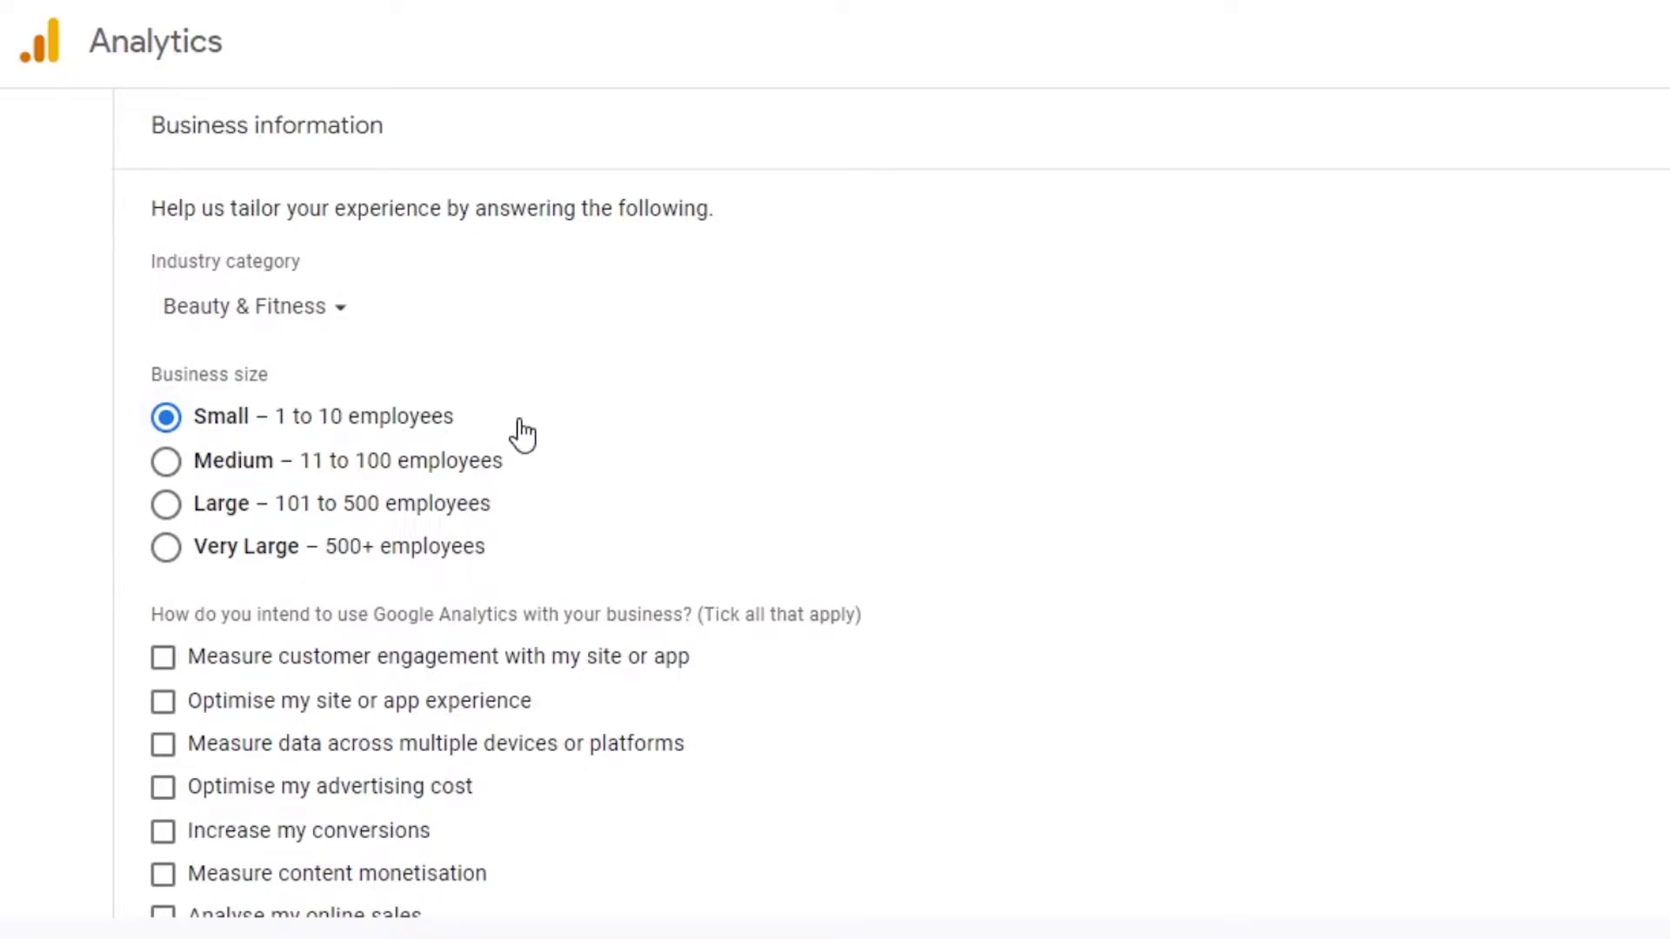
pyautogui.scroll(-3, 955, 612)
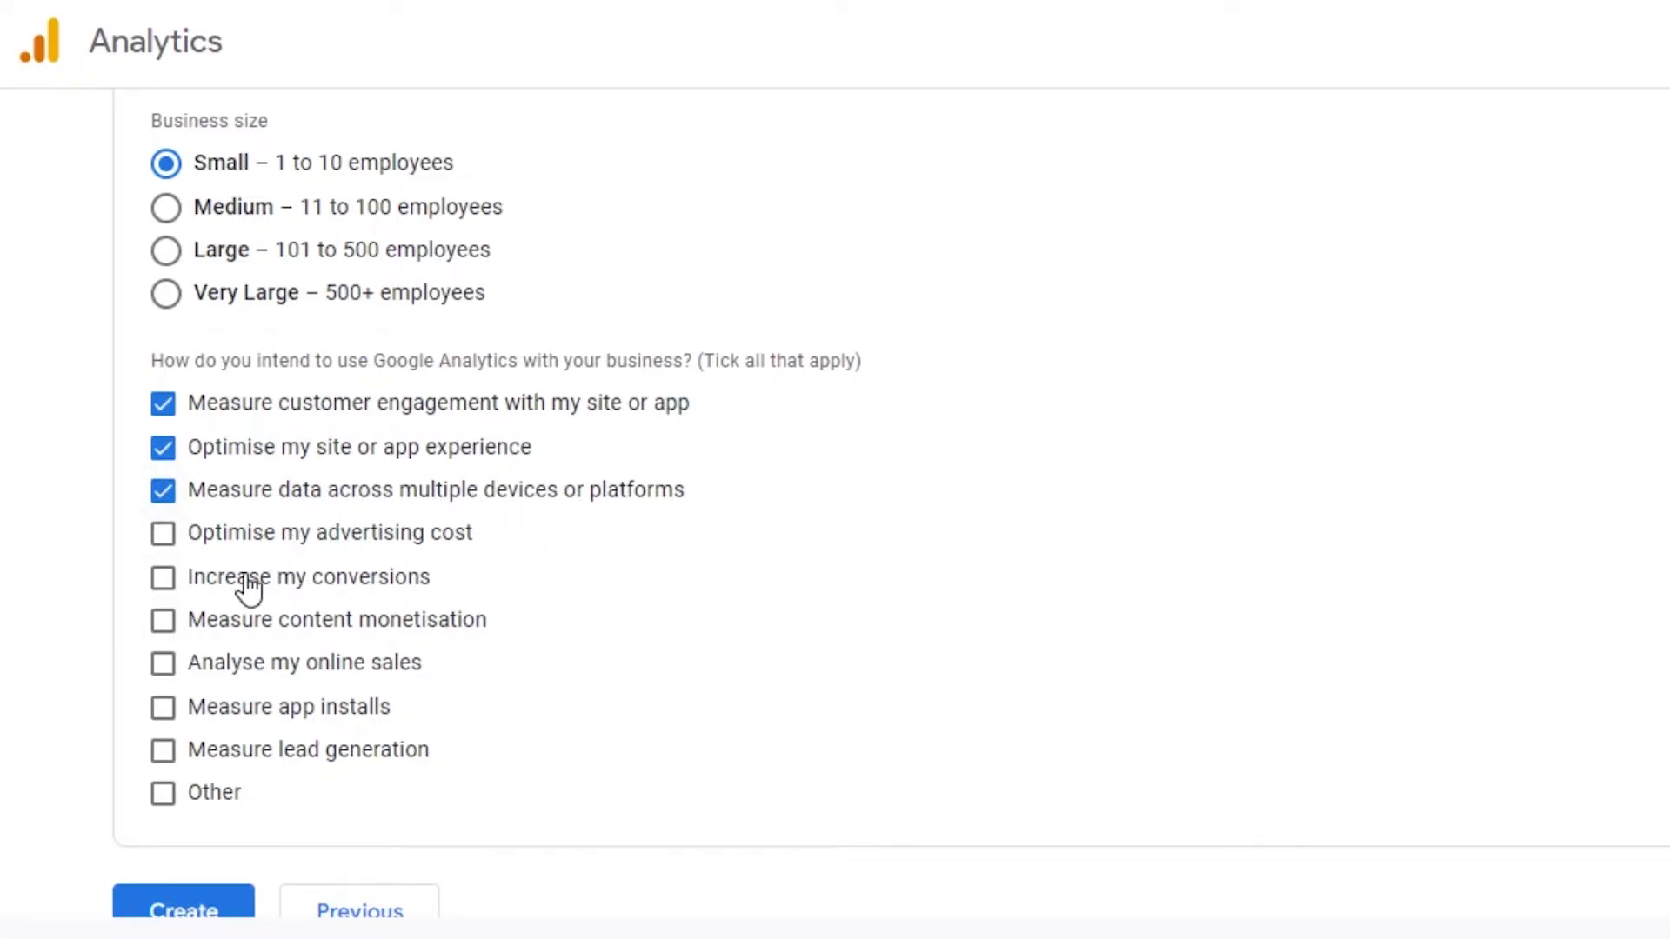
pyautogui.click(174, 548)
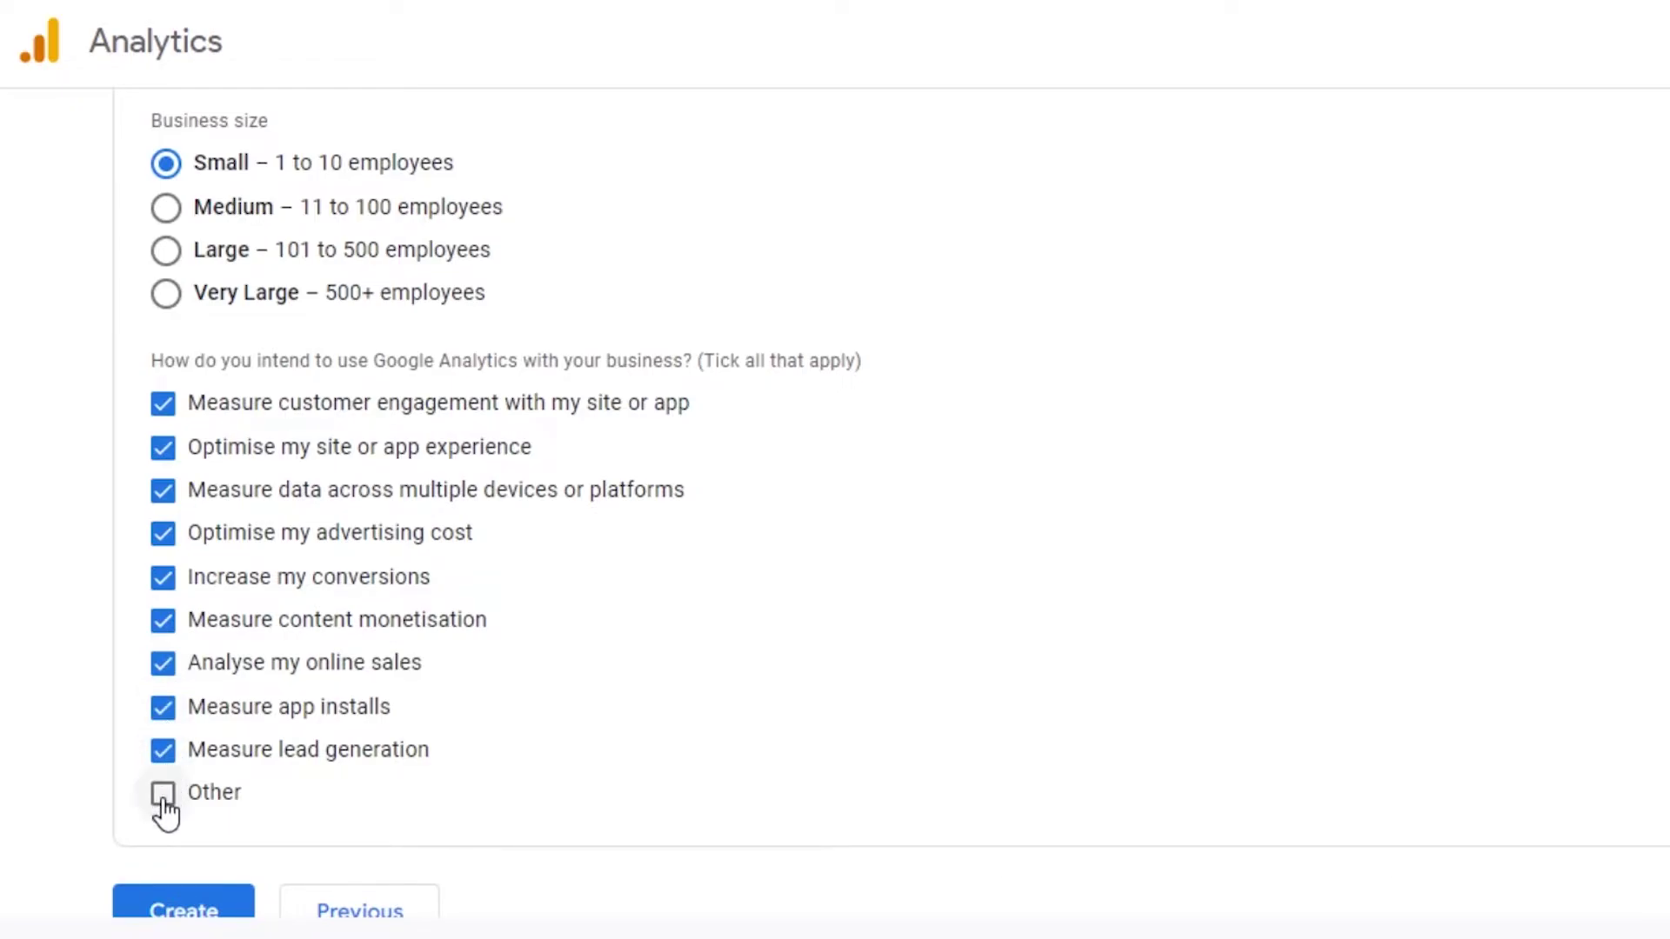
pyautogui.scroll(3, 835, 504)
pyautogui.scroll(-4, 835, 504)
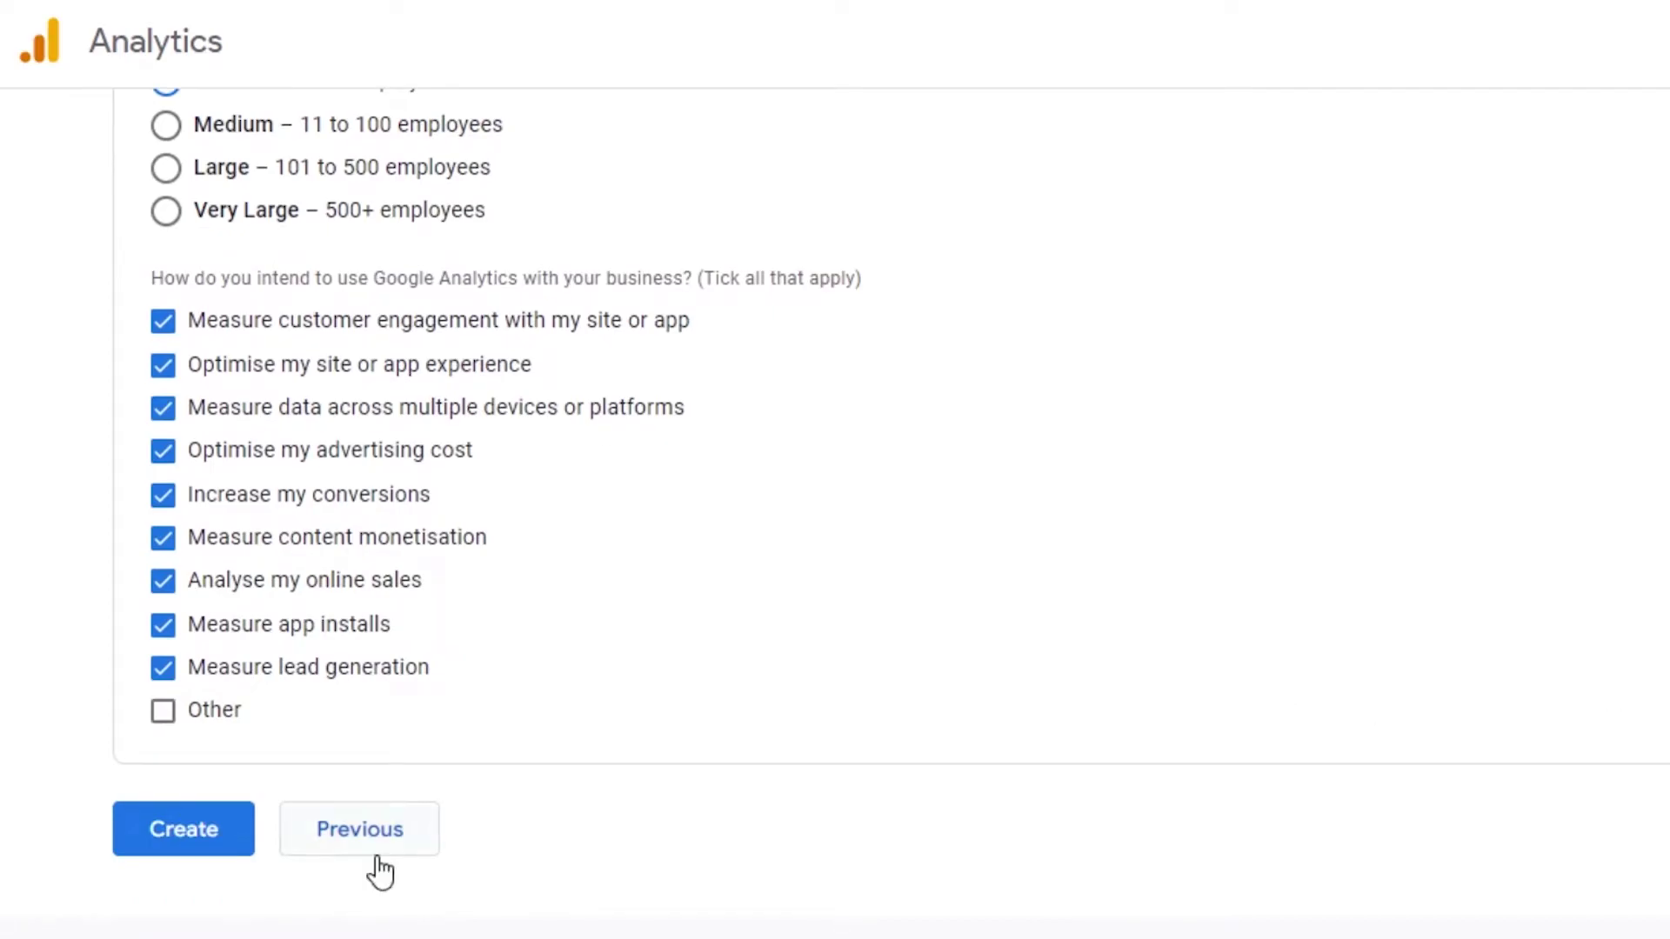
pyautogui.click(208, 839)
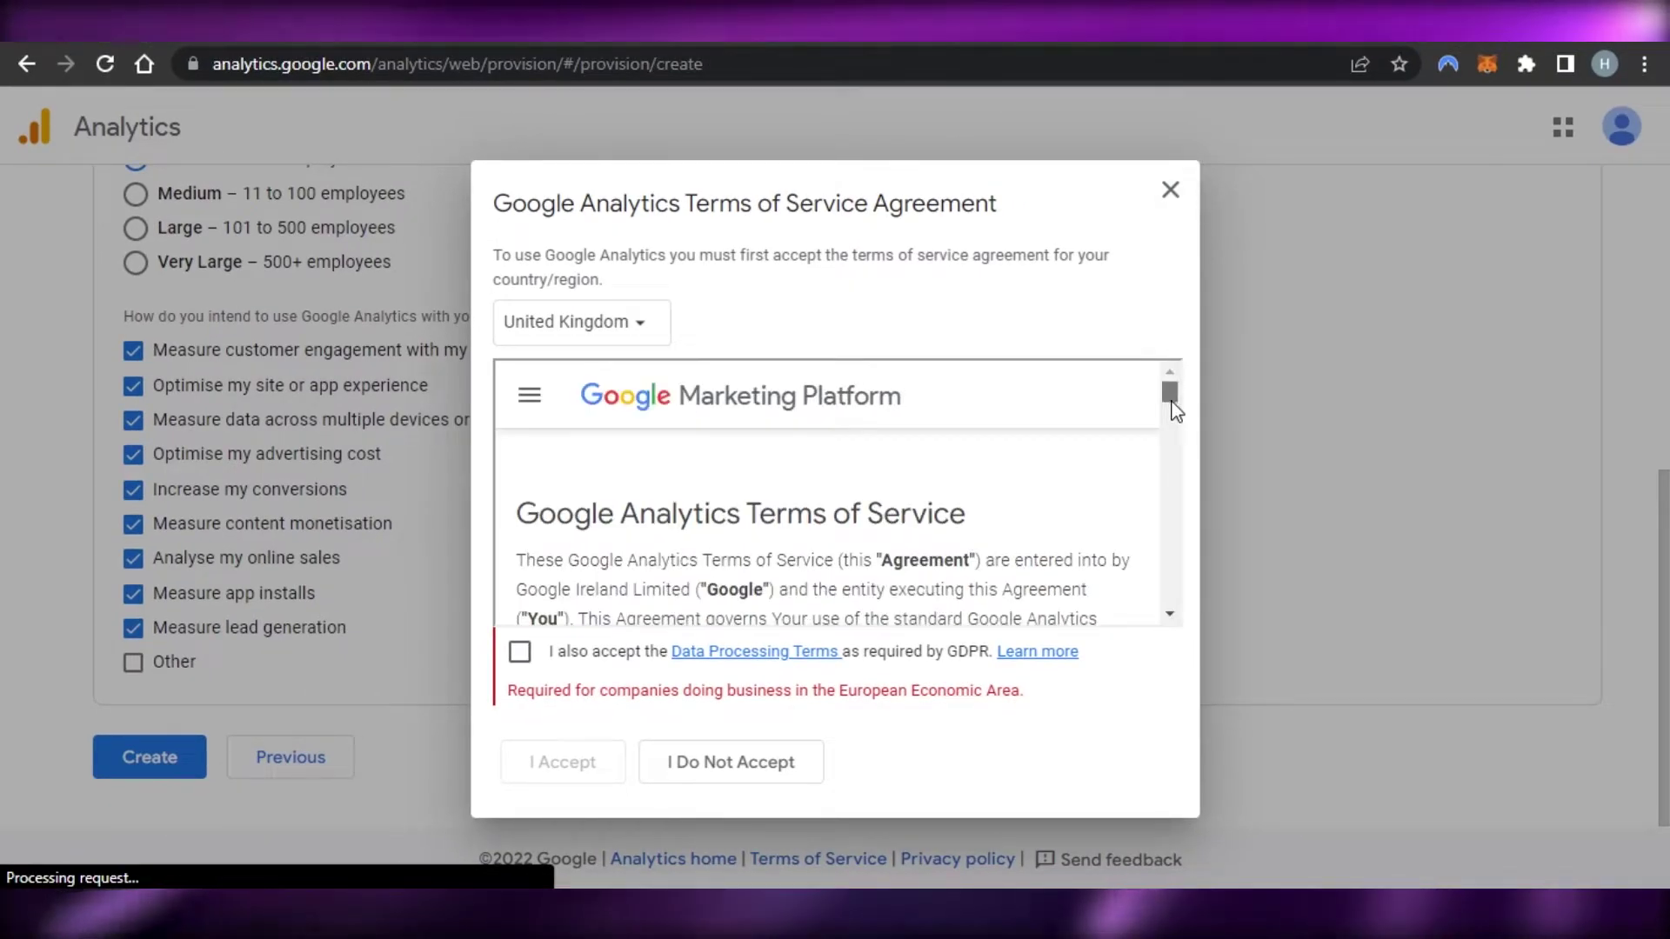
pyautogui.moveTo(1175, 408); pyautogui.dragTo(1178, 597)
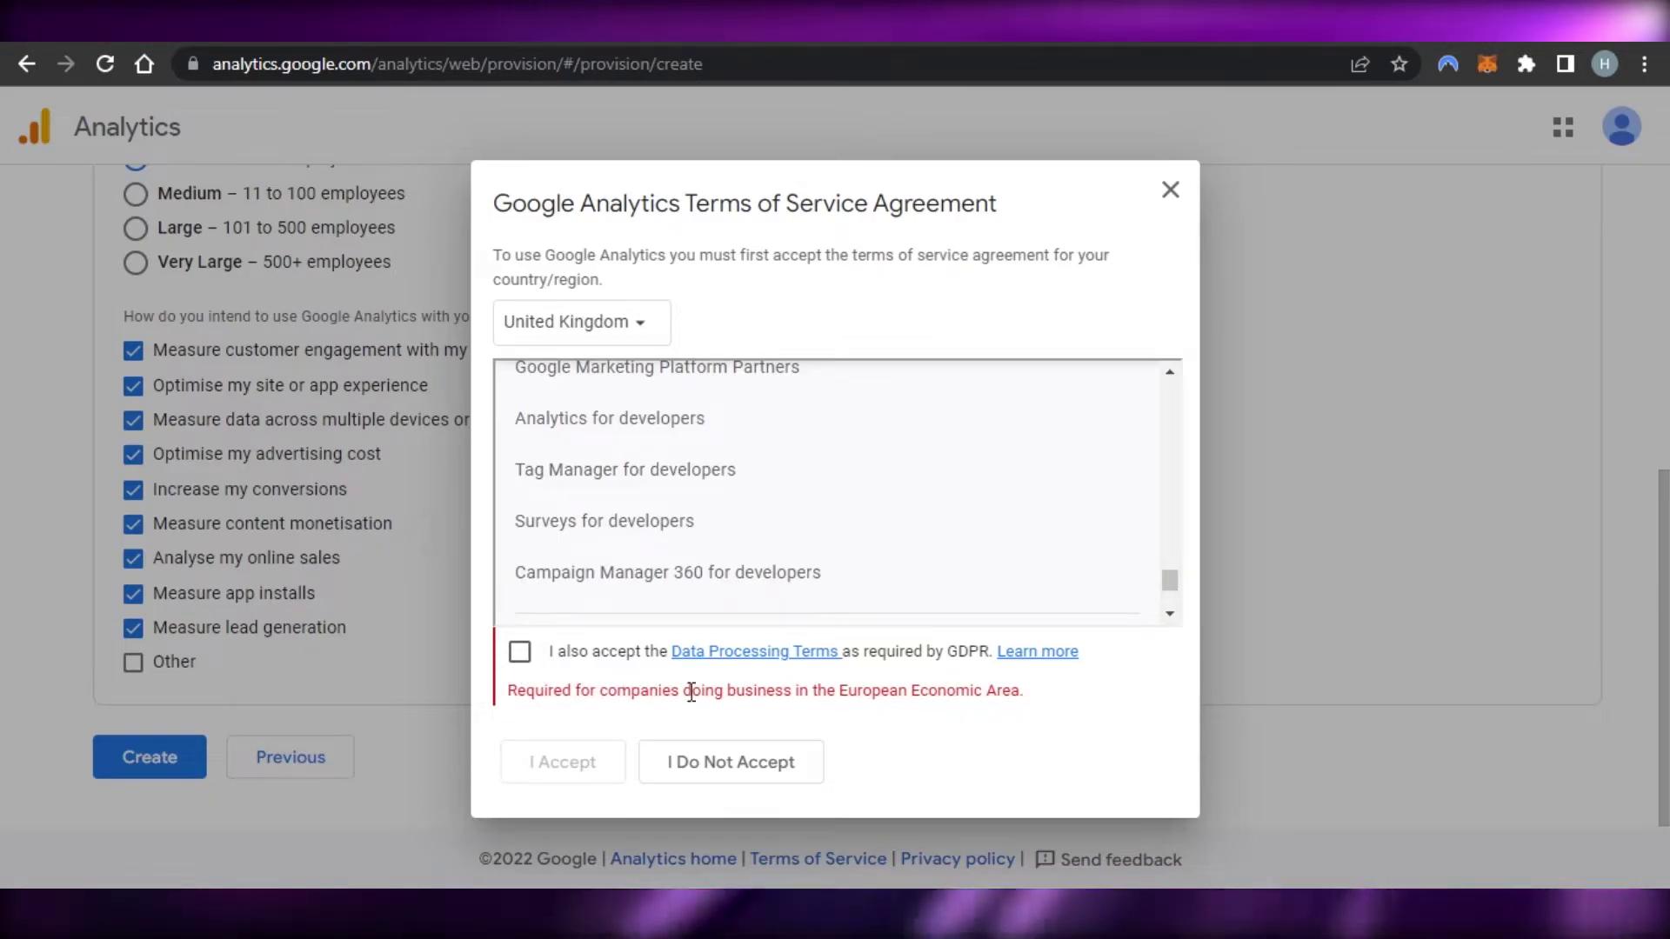
pyautogui.click(521, 654)
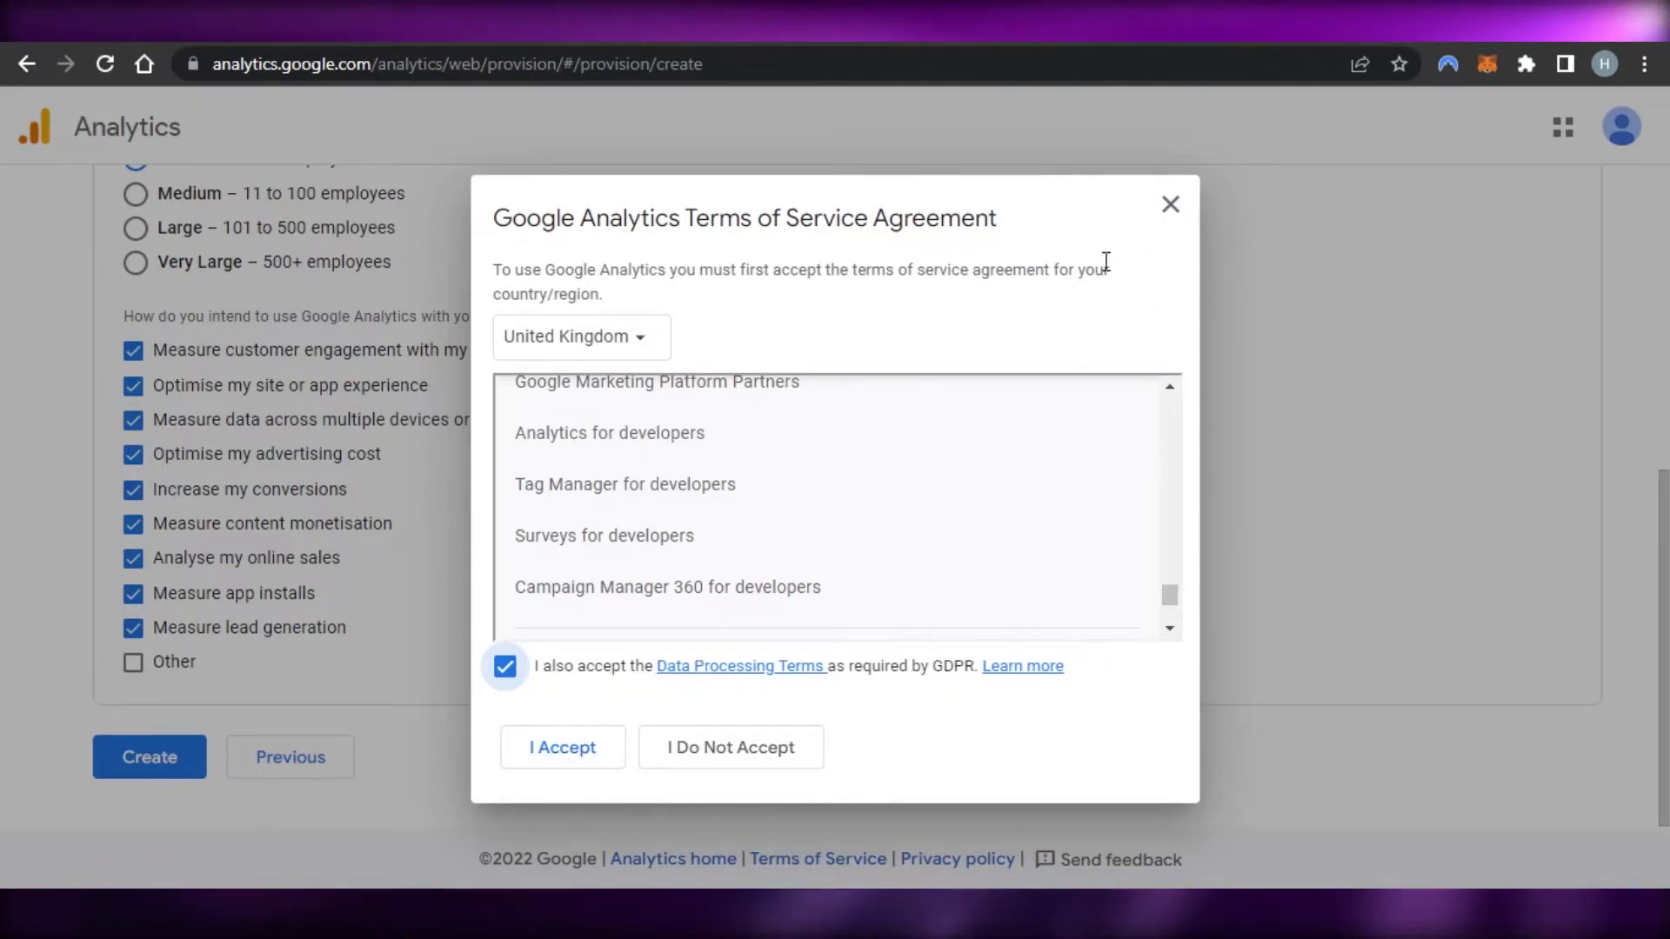
pyautogui.click(1170, 208)
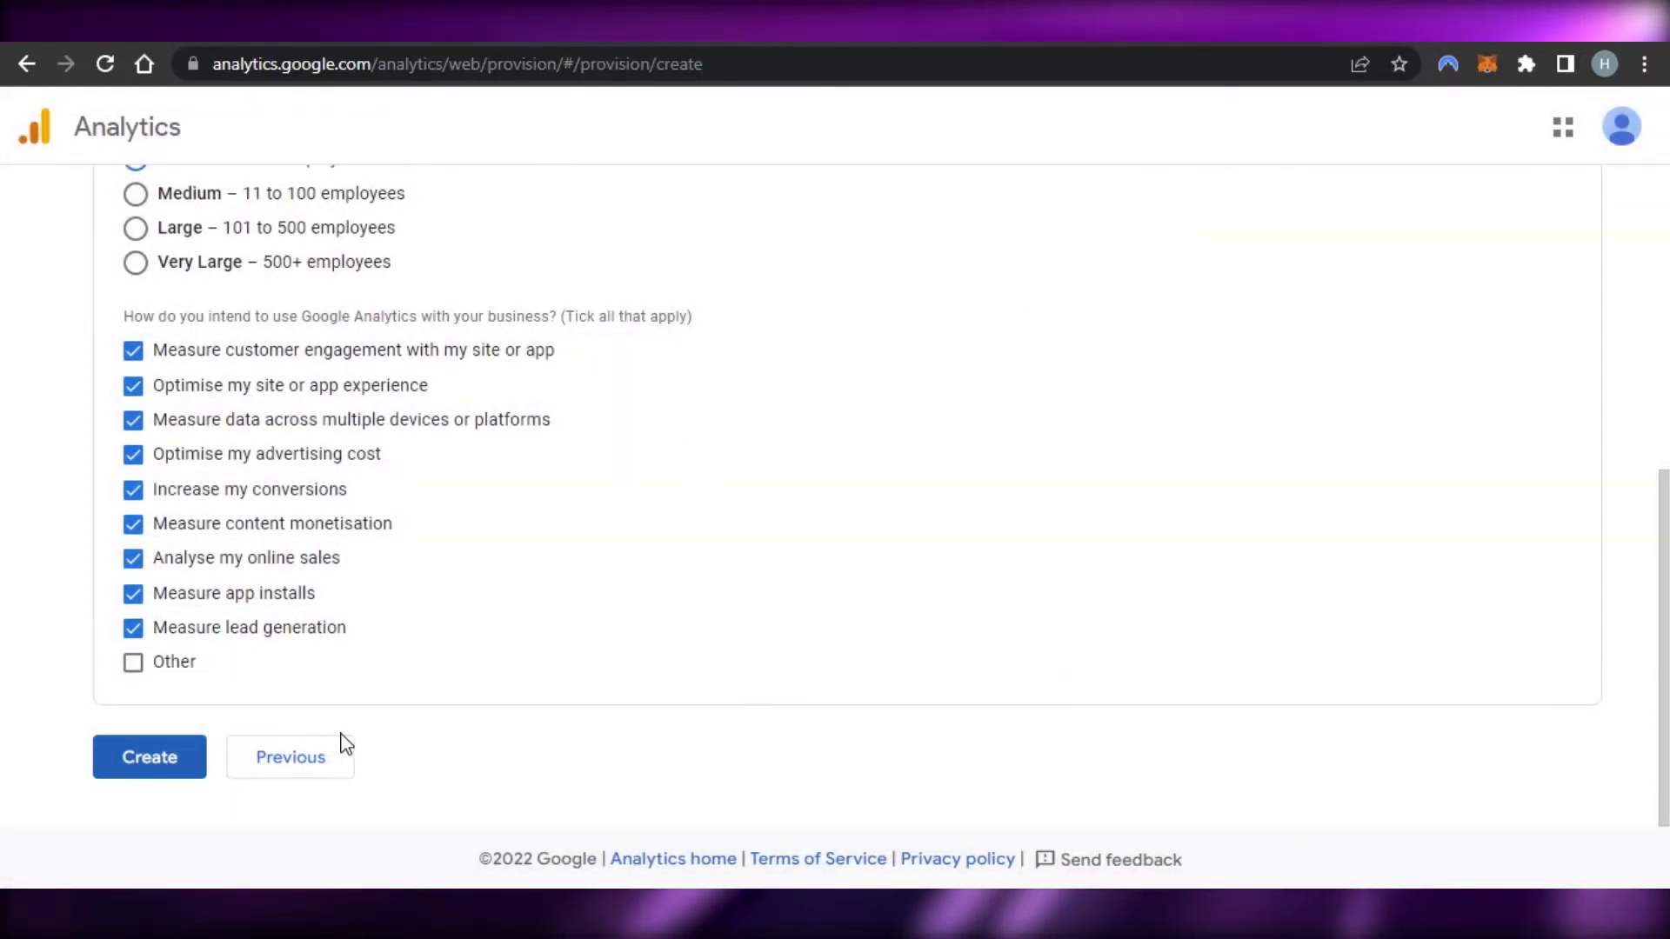
pyautogui.click(317, 772)
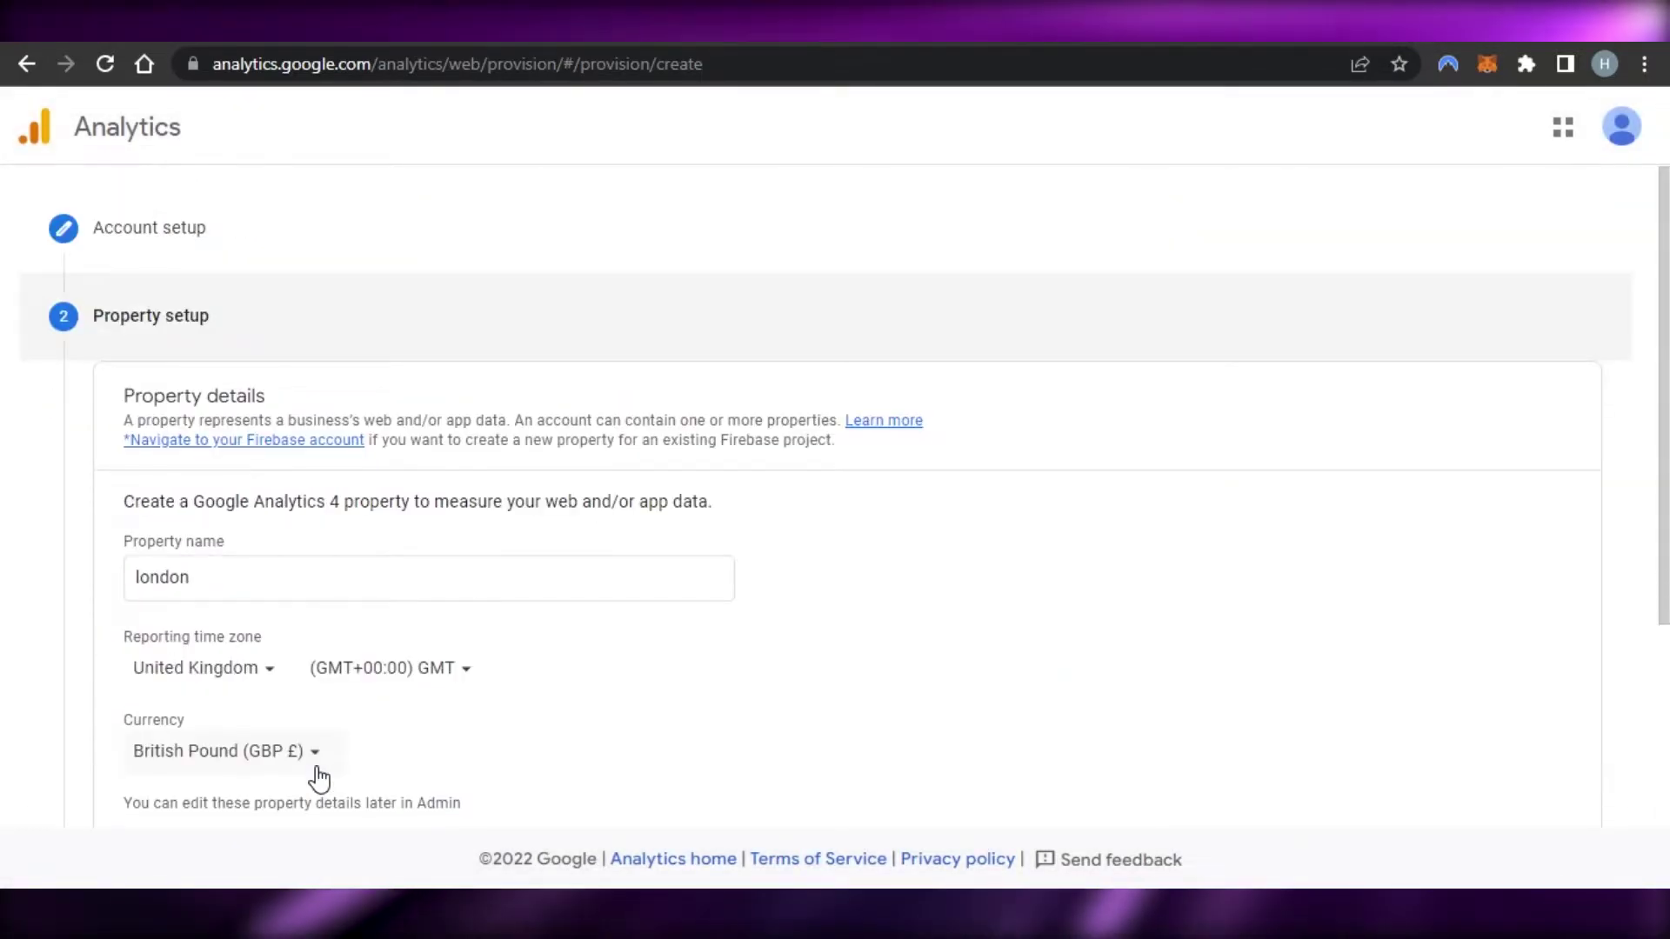
pyautogui.click(24, 65)
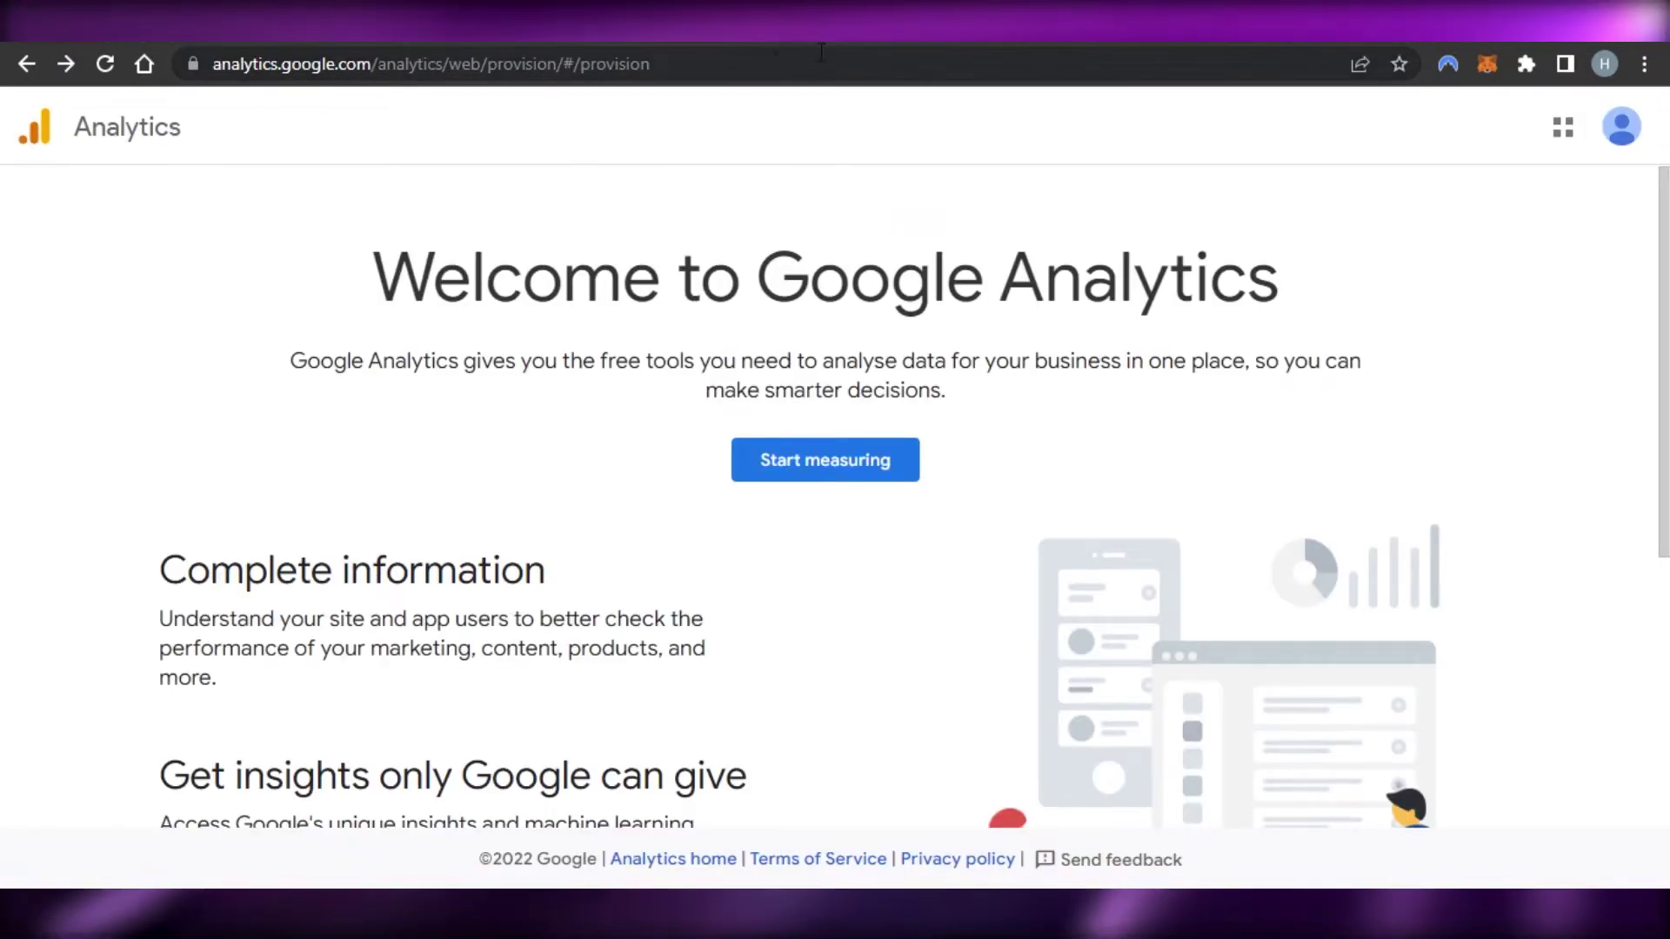
pyautogui.scroll(-5, 1613, 252)
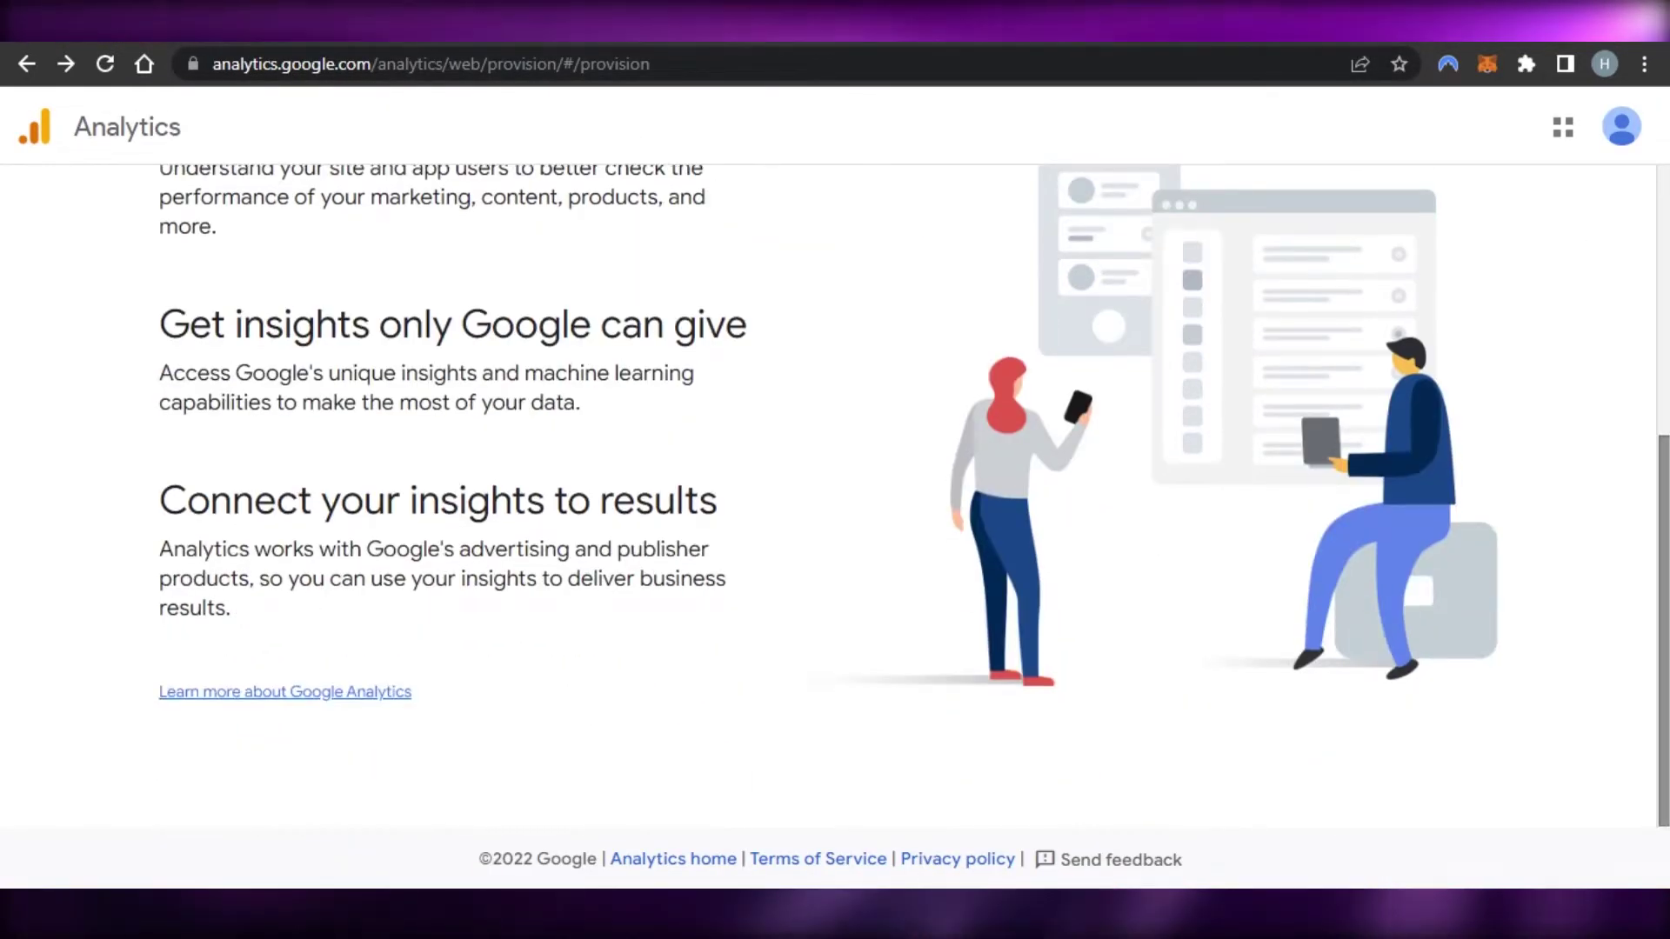
pyautogui.scroll(4, 1661, 428)
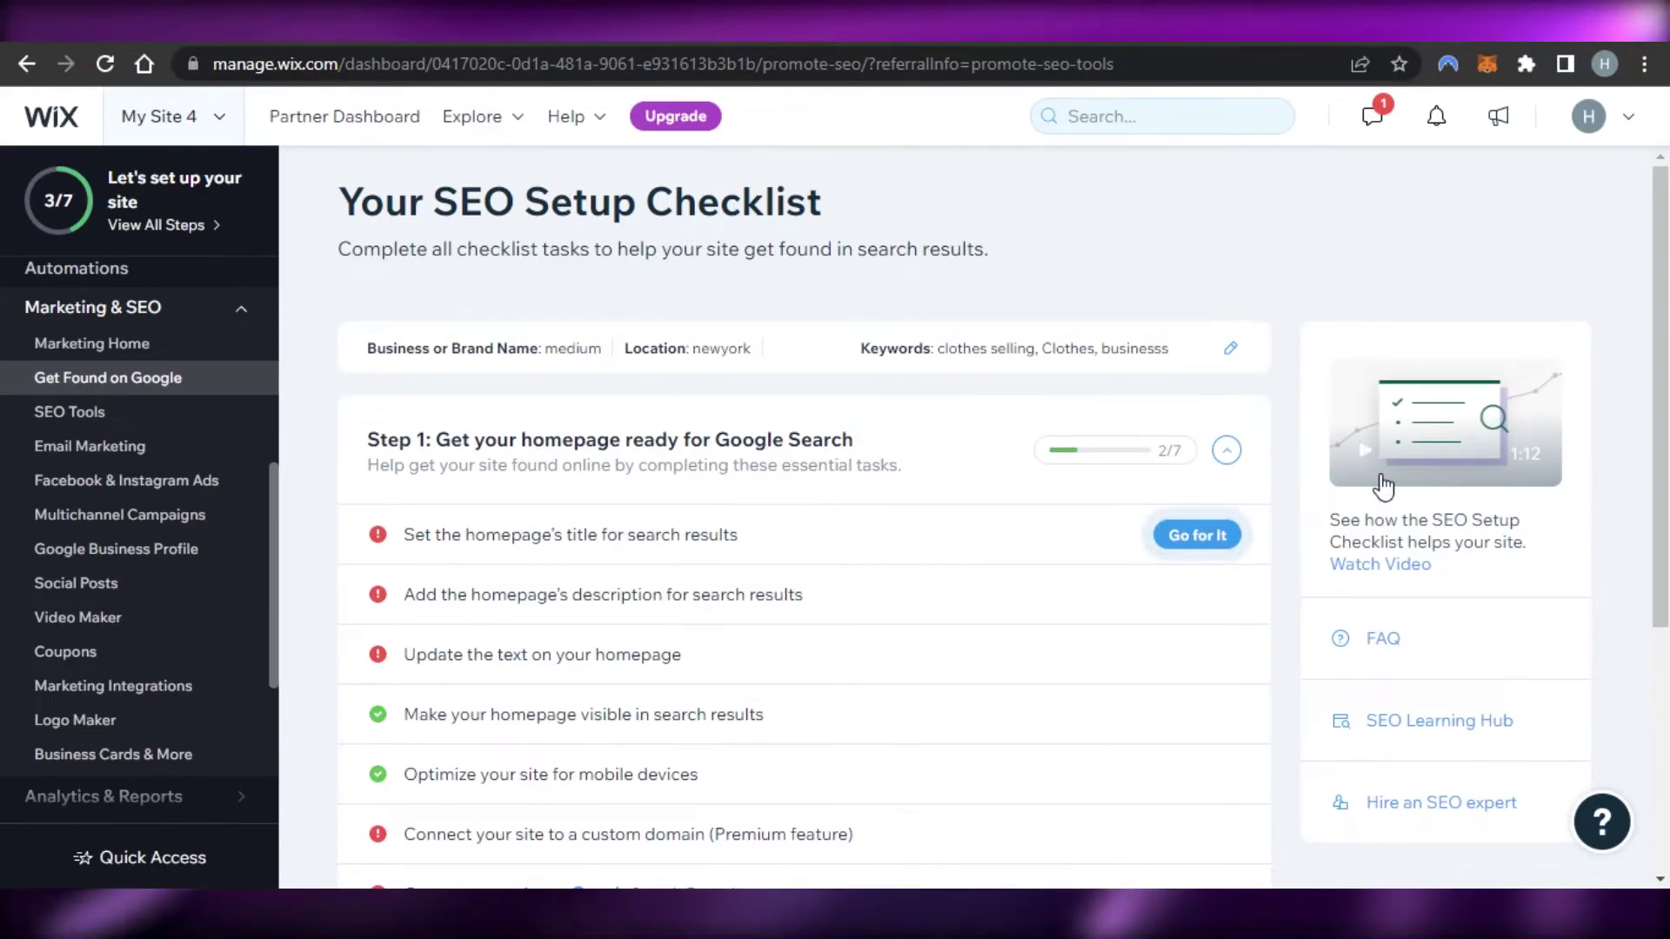
# Expand Step 3, then Step 2 of the SEO Setup Checklist.
pyautogui.scroll(-5, 1383, 487)
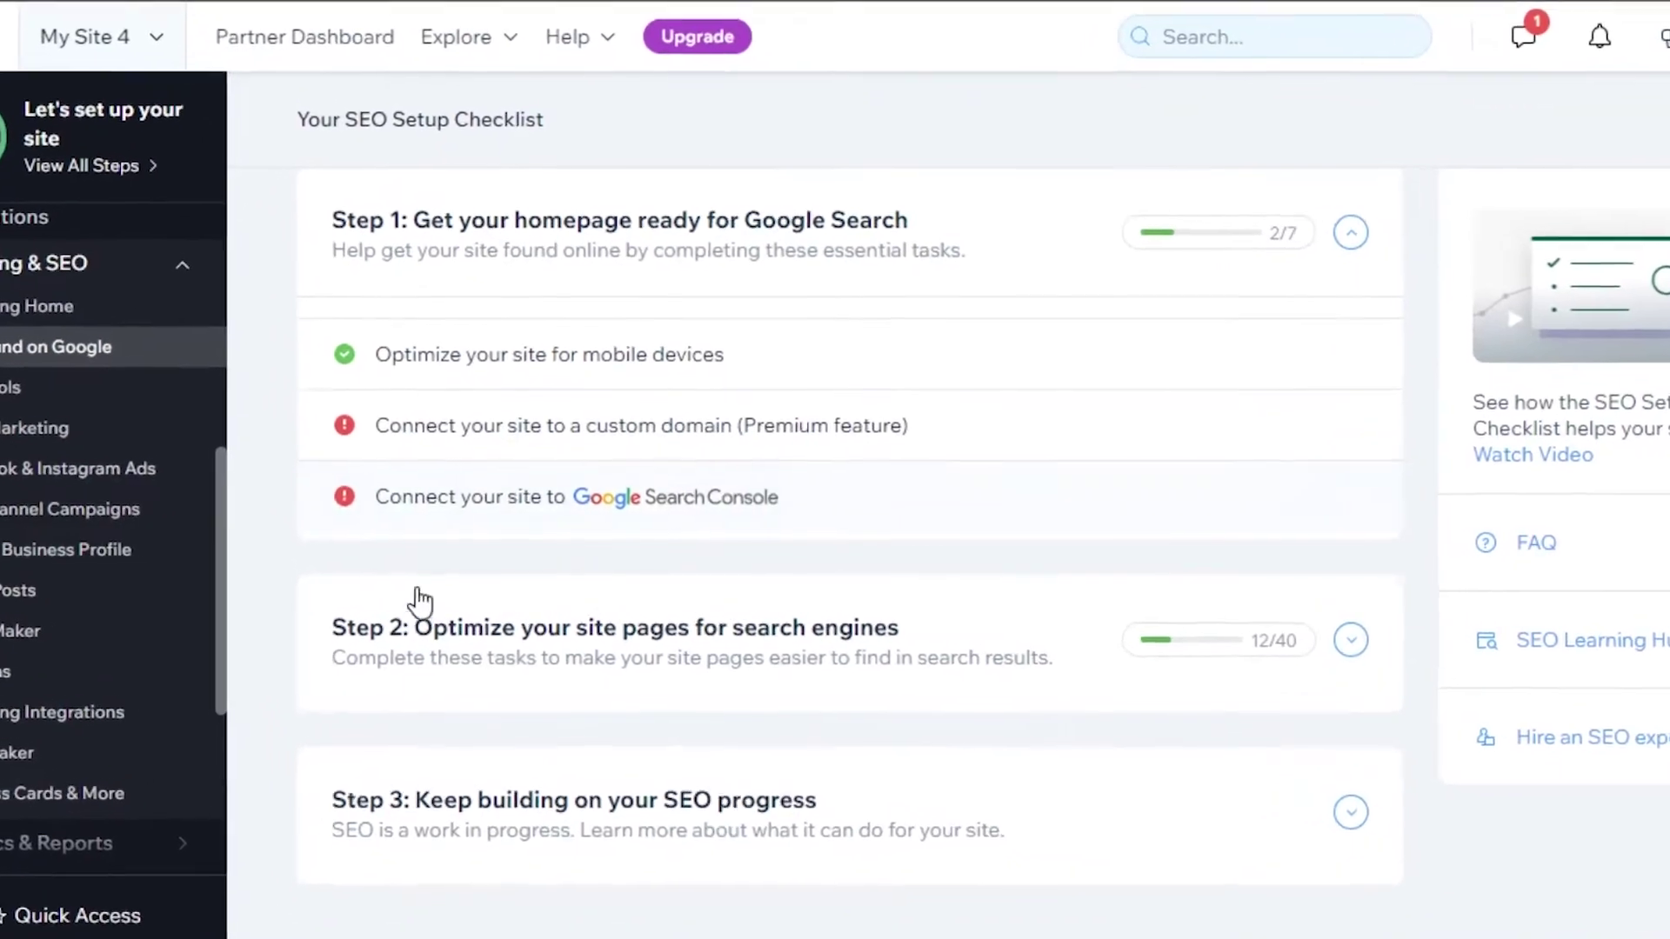
pyautogui.moveTo(756, 479)
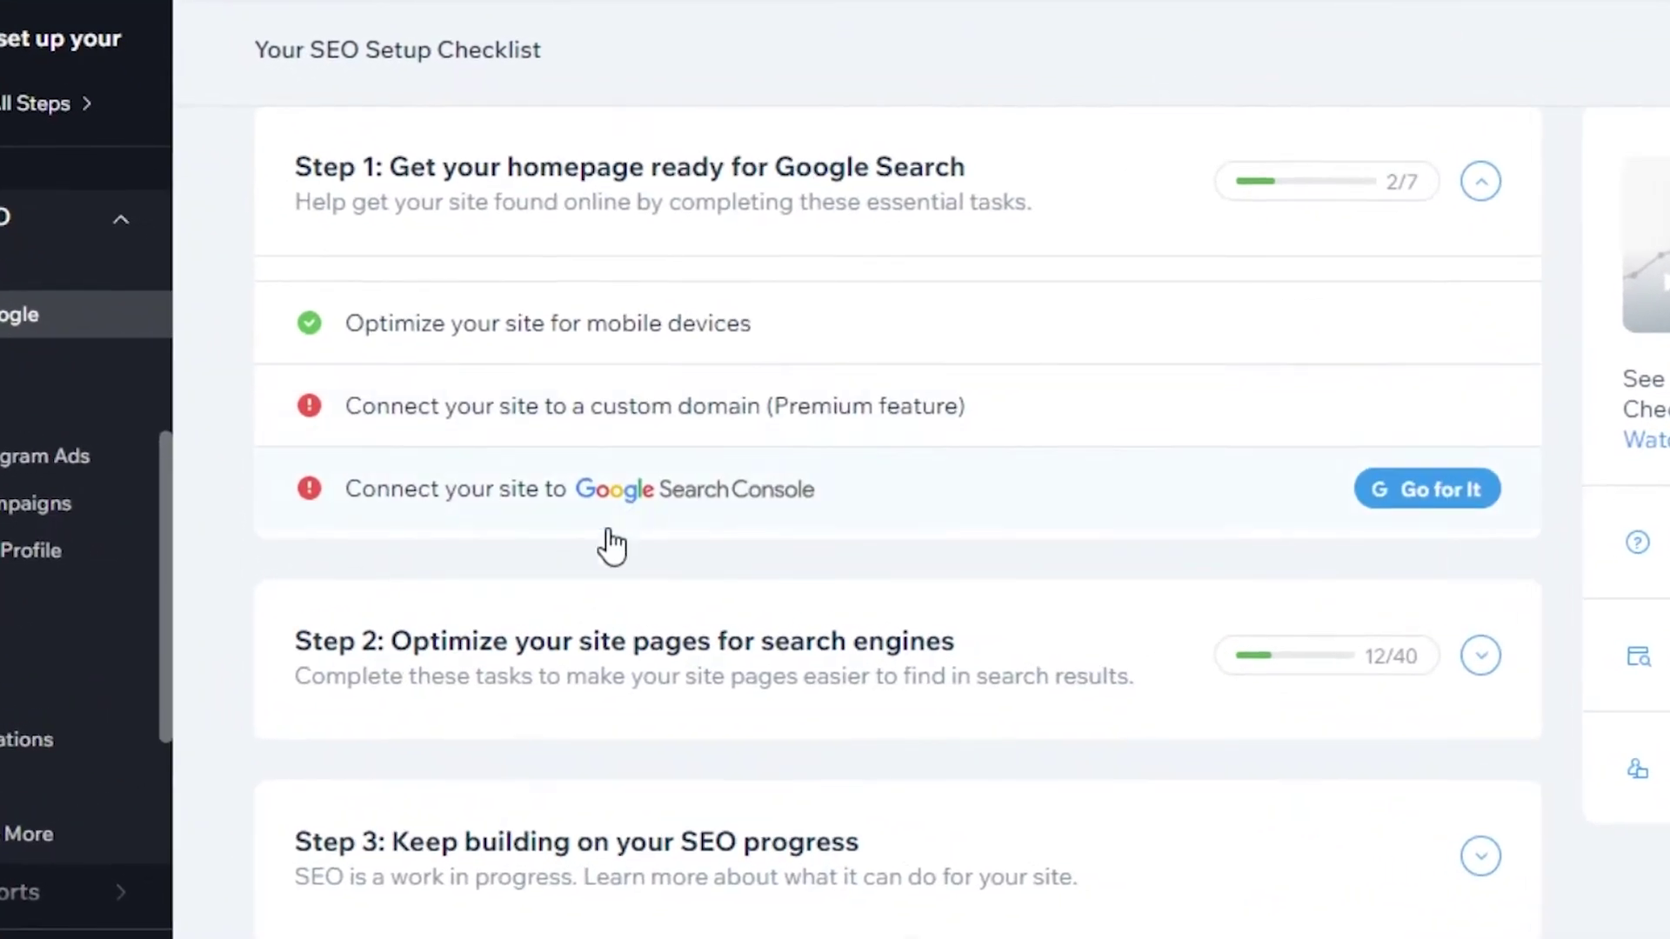
pyautogui.click(1481, 856)
pyautogui.click(1481, 408)
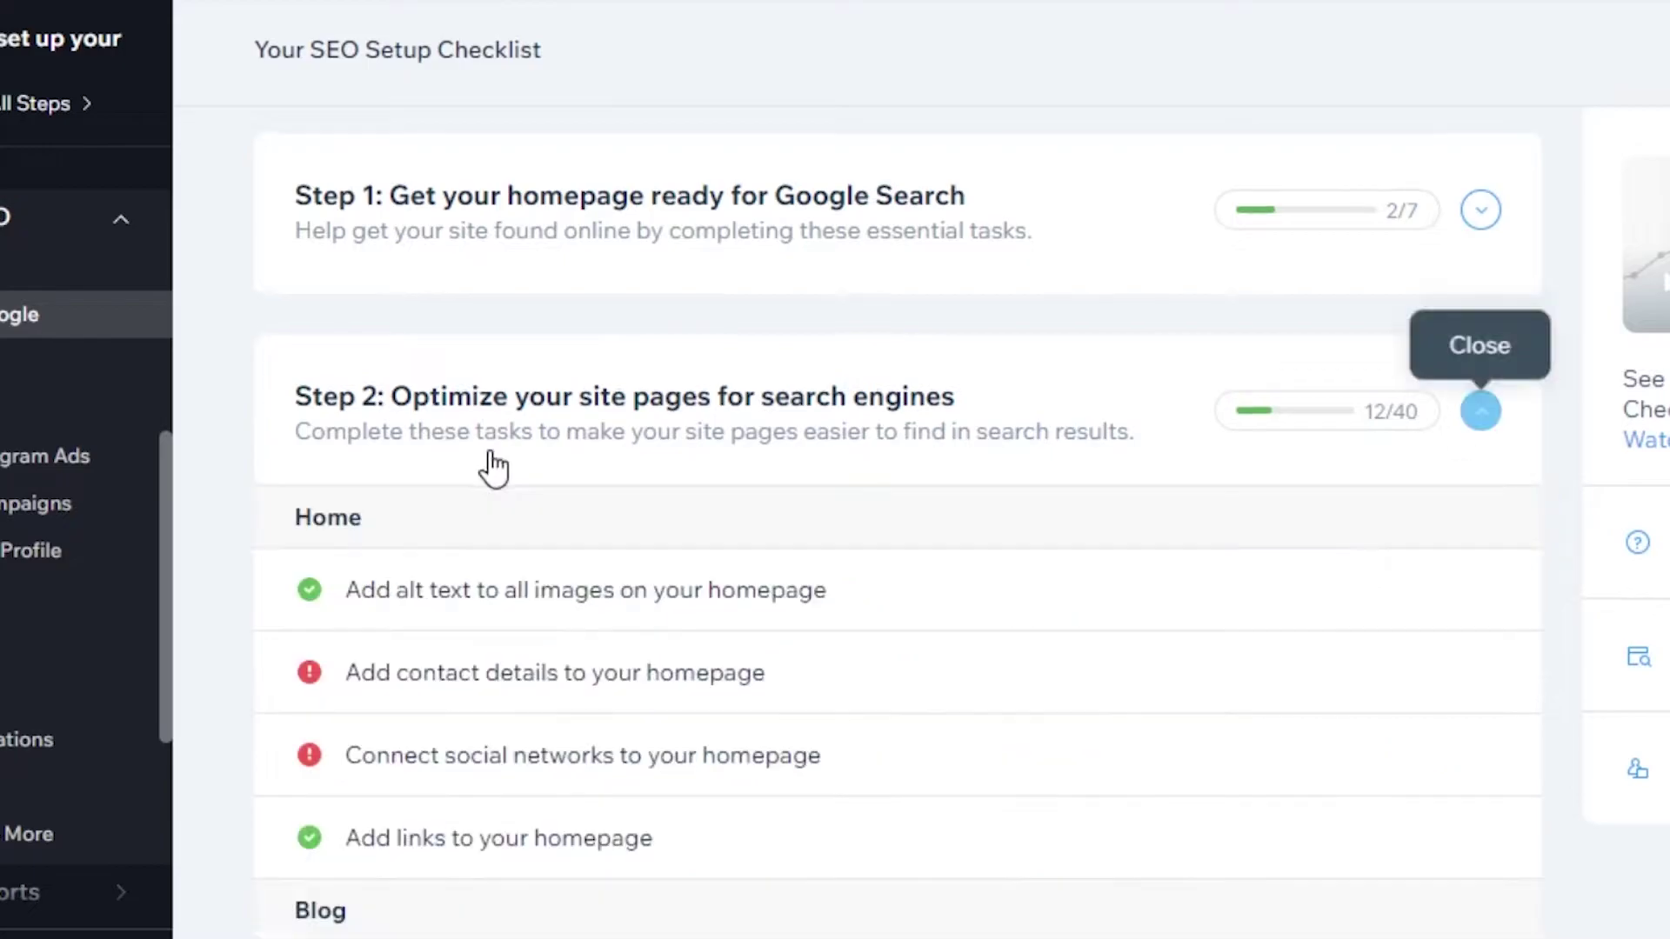
# Review Step 2's Home and Blog tasks at 12/40, with contact details still flagged.
pyautogui.scroll(-3, 382, 743)
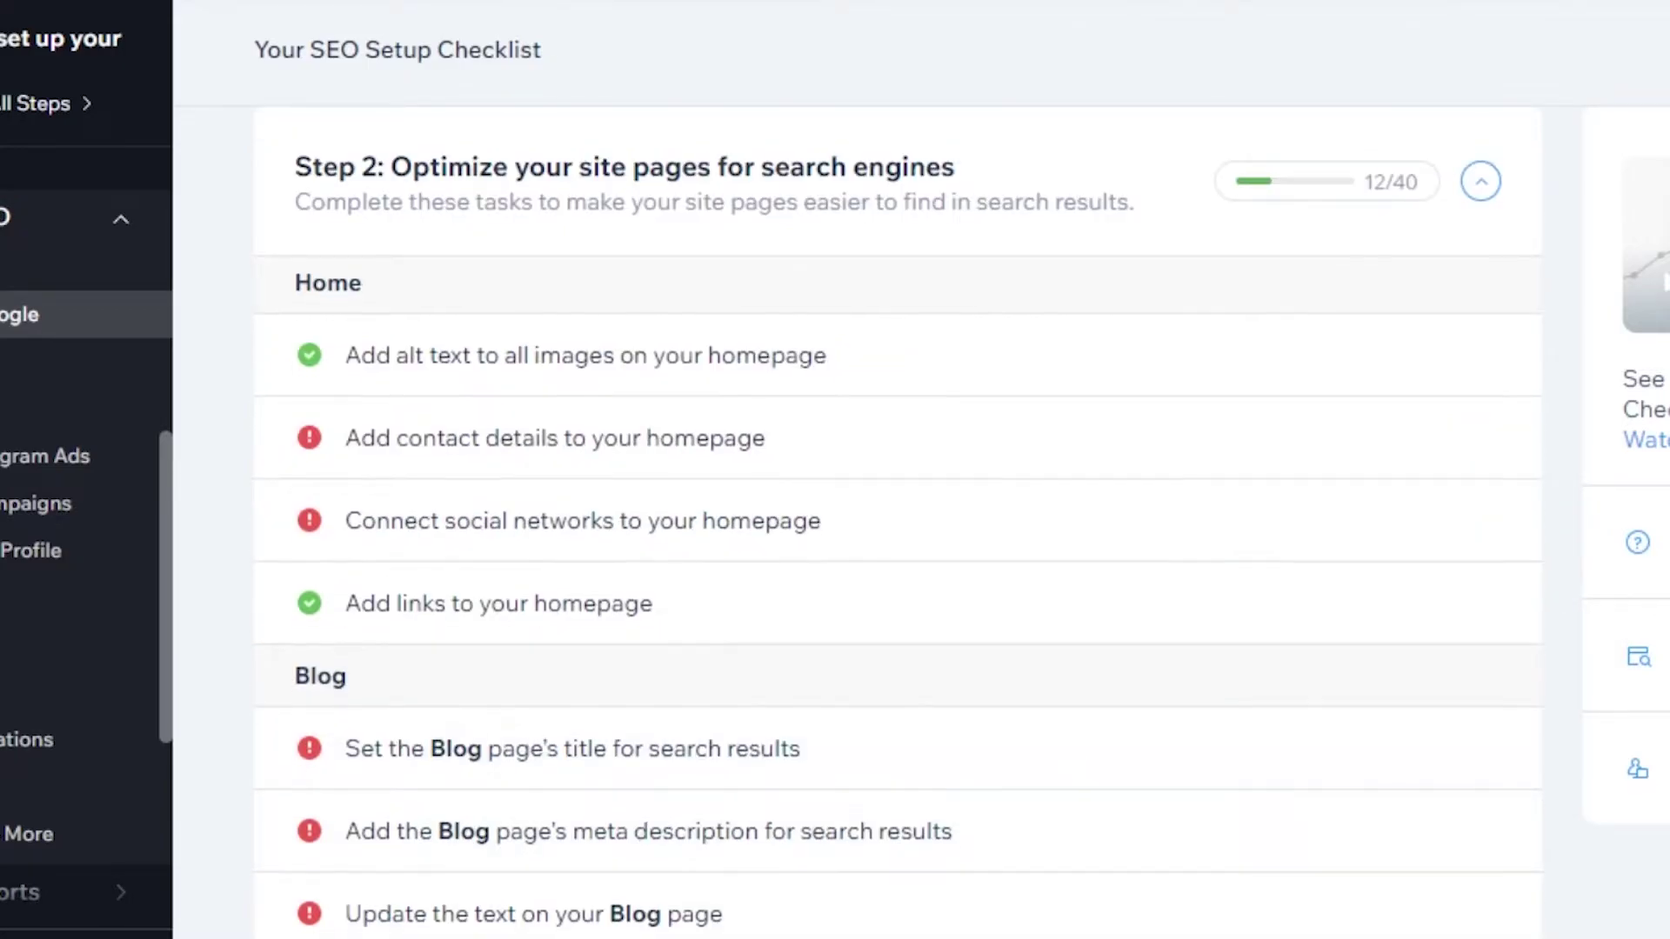
pyautogui.scroll(-4, 896, 522)
pyautogui.scroll(8, 896, 522)
pyautogui.scroll(1, 896, 522)
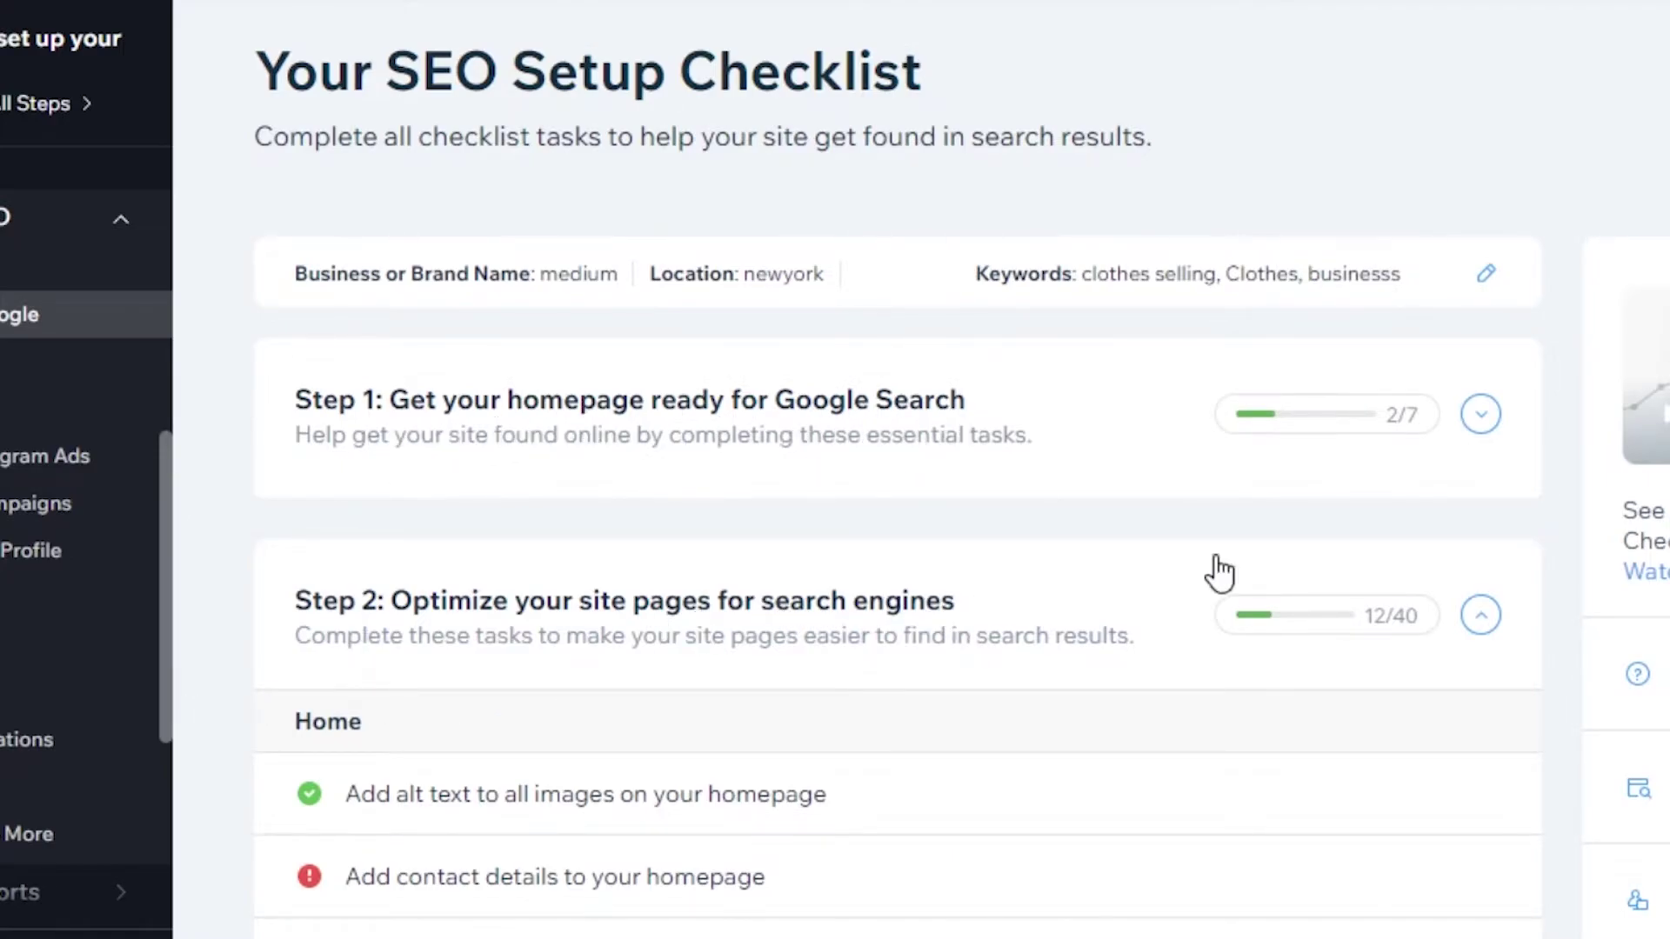
pyautogui.scroll(-6, 895, 521)
pyautogui.scroll(6, 896, 522)
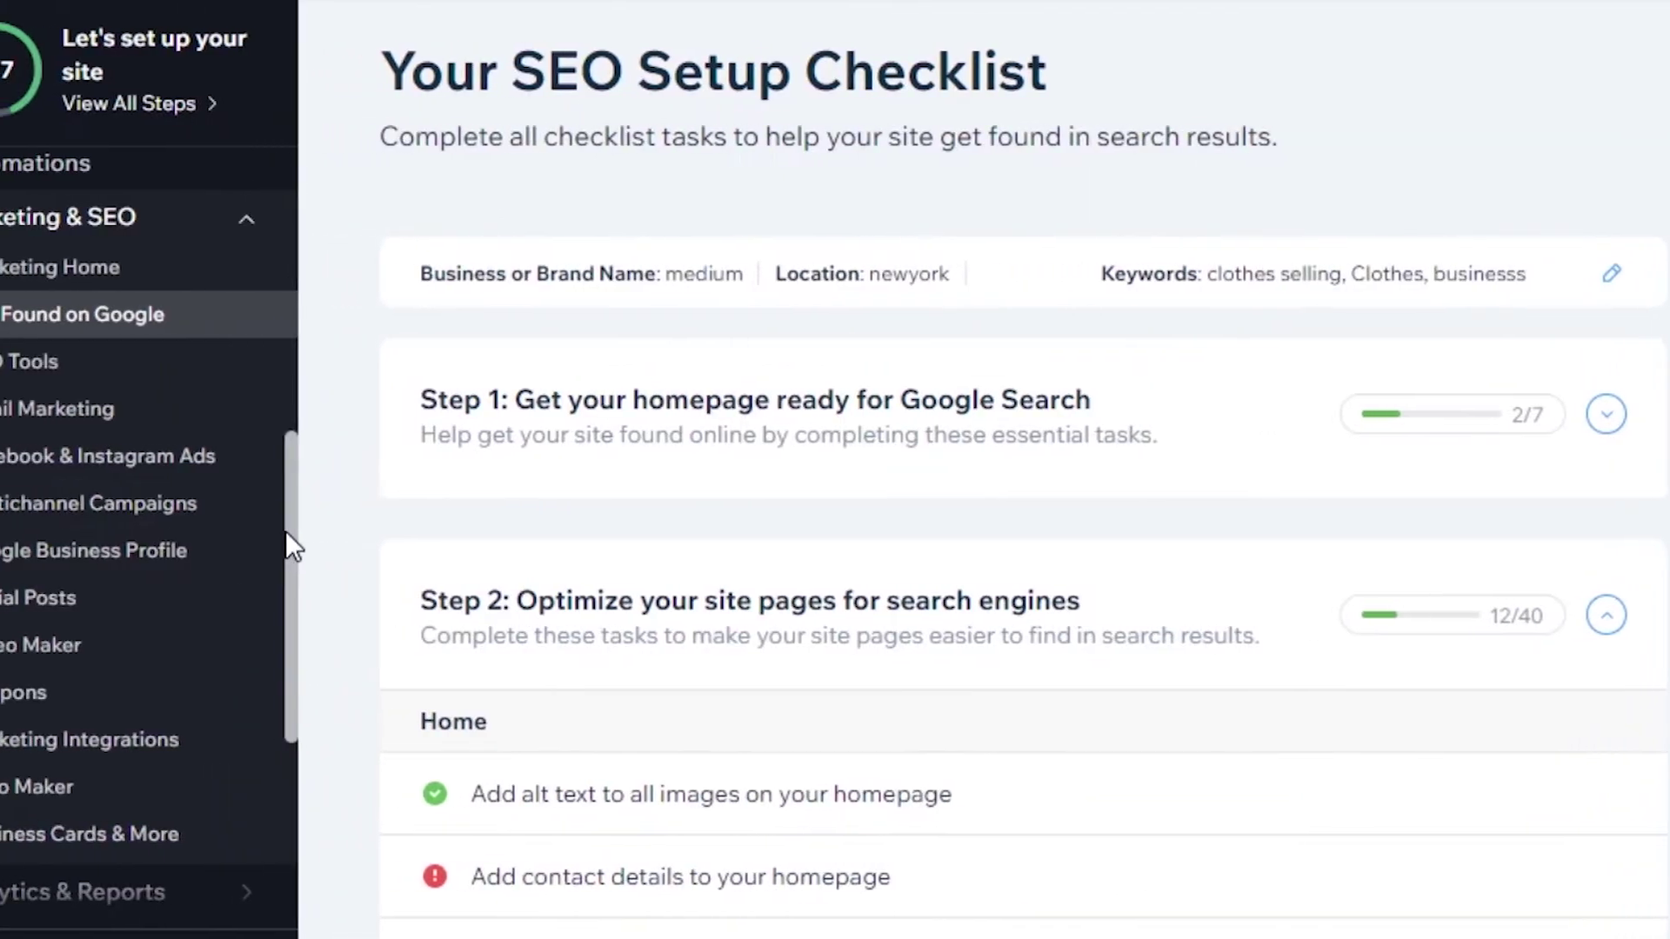
pyautogui.moveTo(162, 526); pyautogui.dragTo(164, 294)
pyautogui.moveTo(372, 294); pyautogui.dragTo(365, 520)
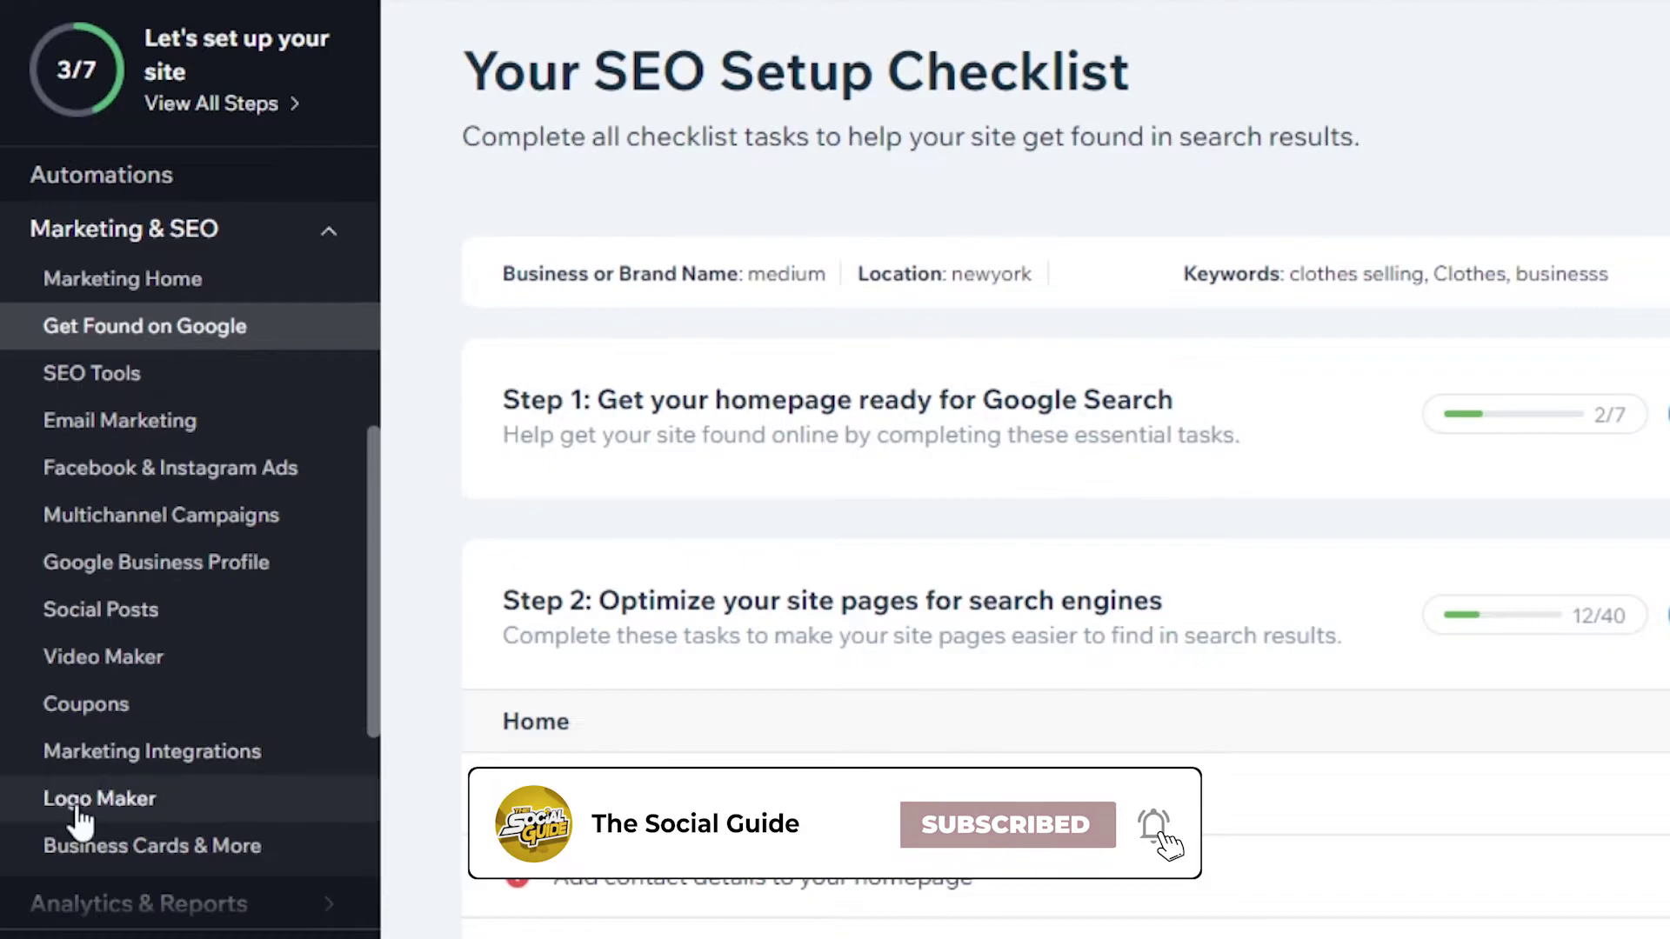
# Open Google Analytics under Marketing Integrations, start setup, and review the connection steps and Premium notice.
pyautogui.click(104, 752)
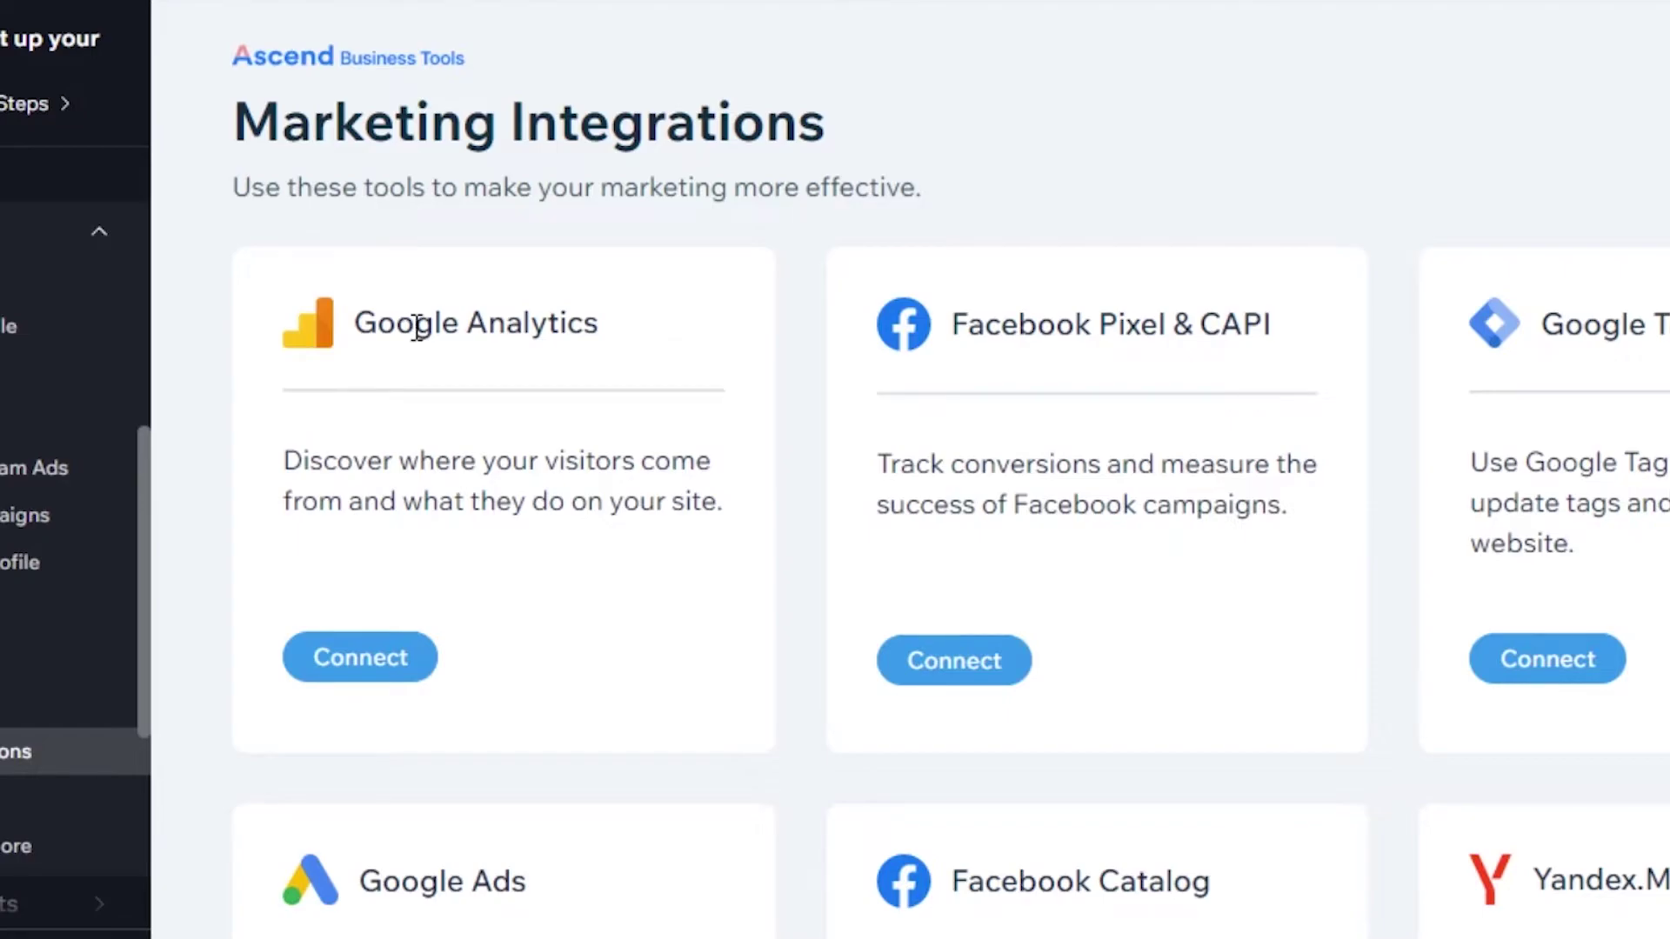
pyautogui.click(370, 679)
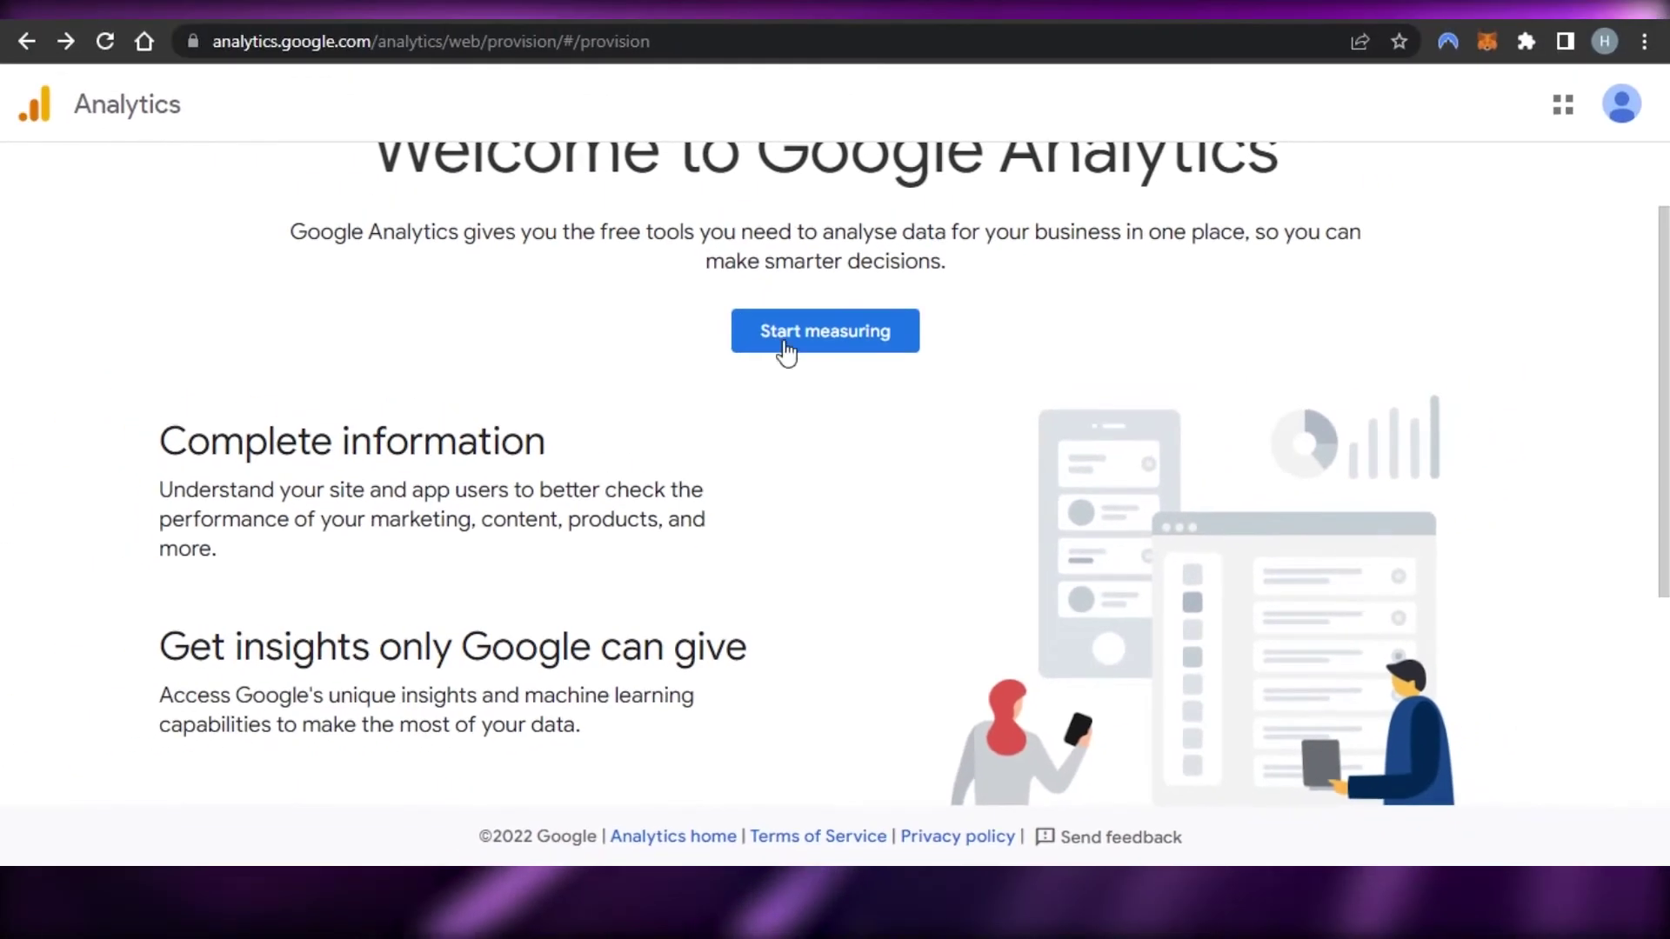
pyautogui.click(785, 345)
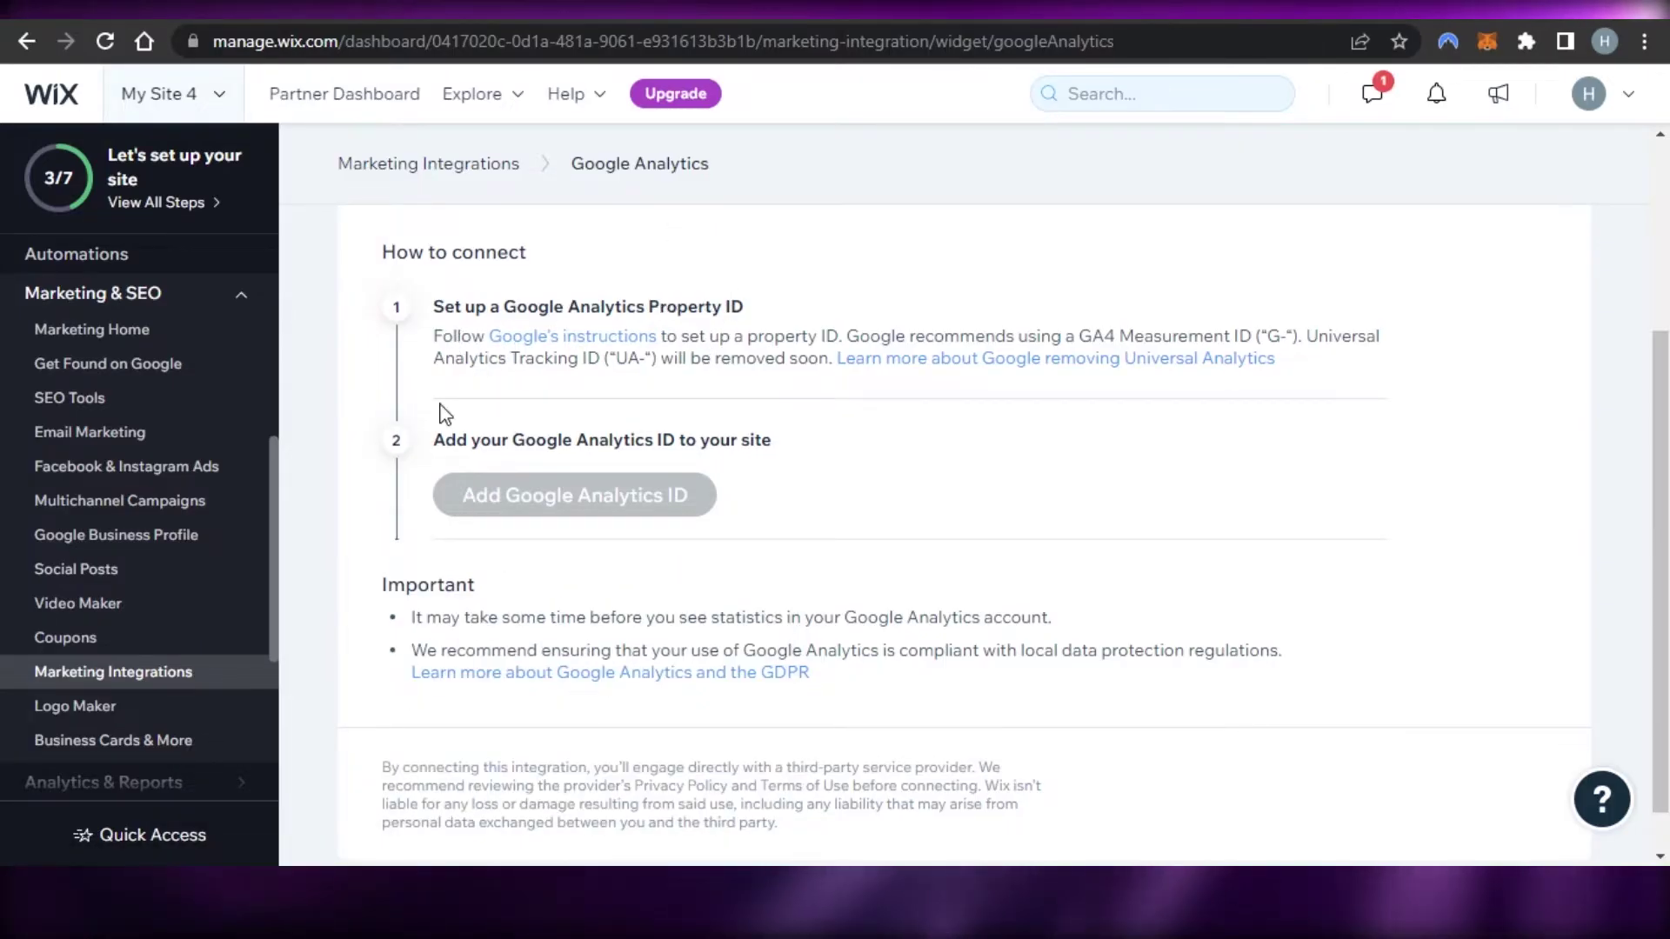
pyautogui.moveTo(583, 518)
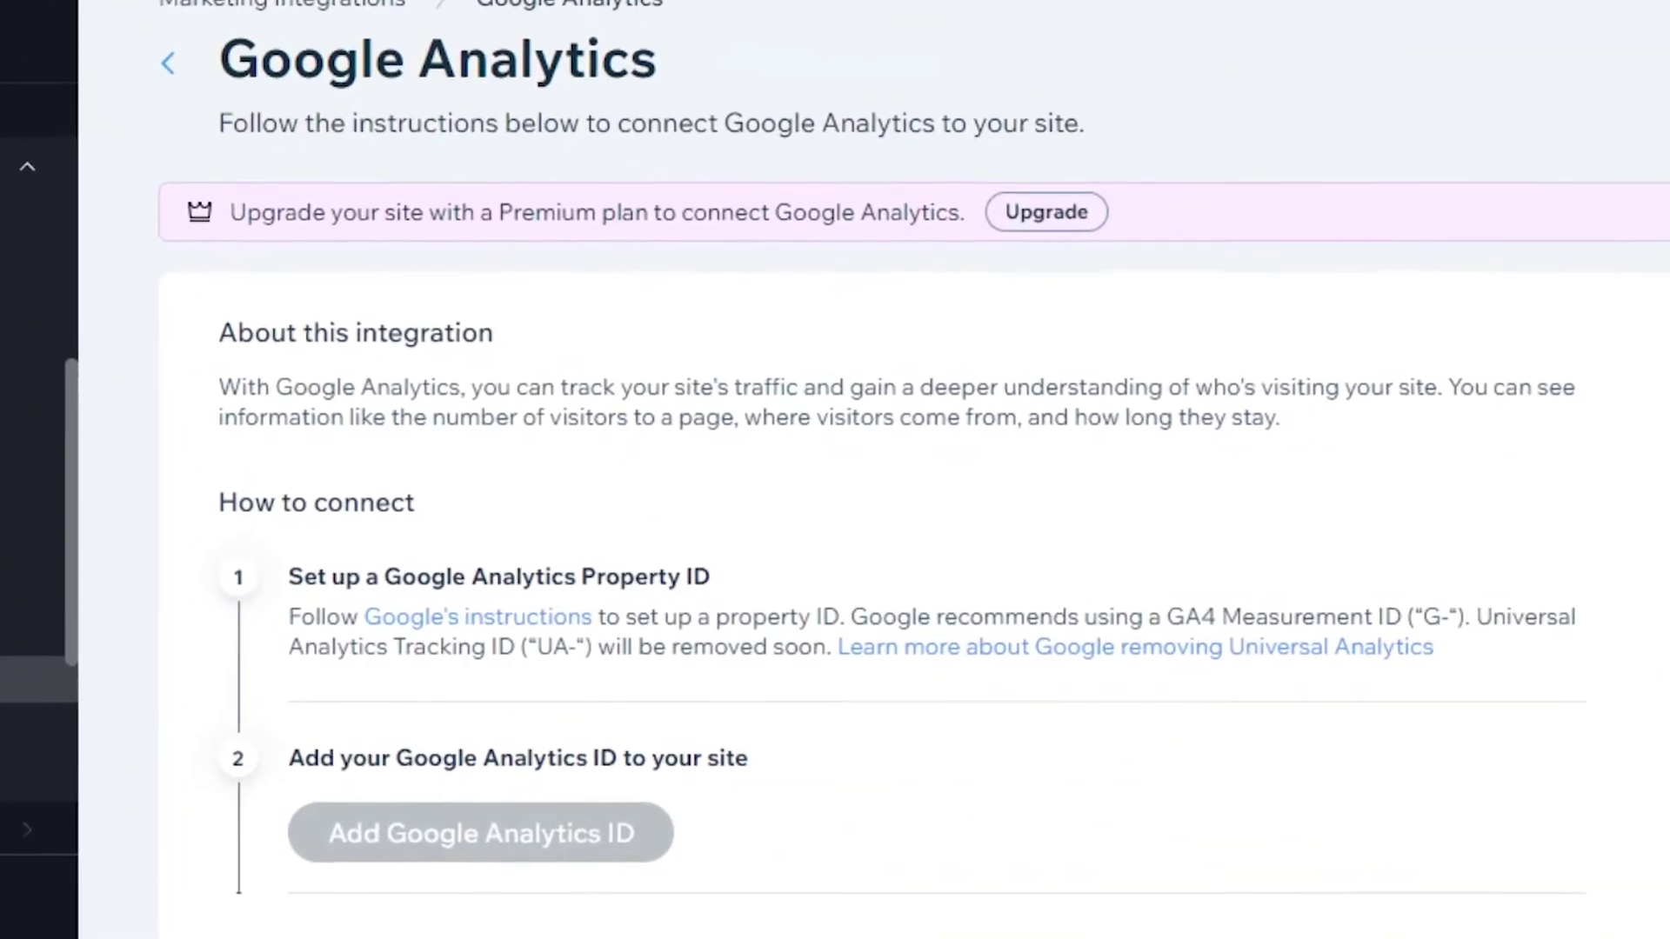
pyautogui.scroll(-5, 869, 470)
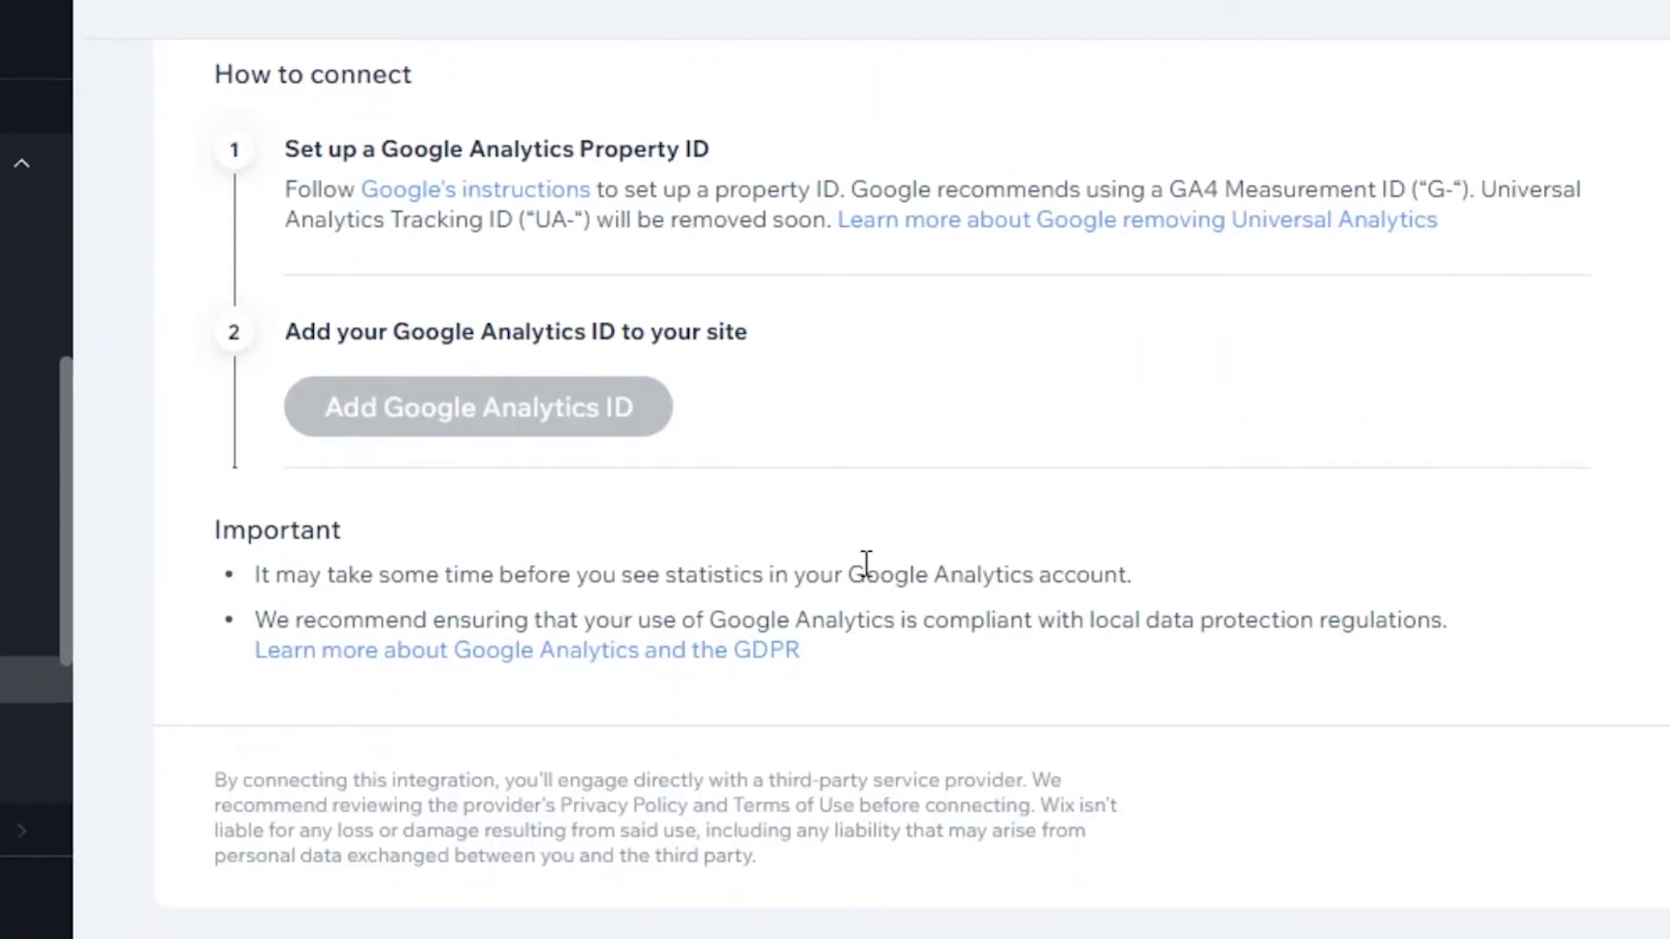
pyautogui.moveTo(482, 415)
pyautogui.scroll(1, 484, 522)
pyautogui.moveTo(485, 522)
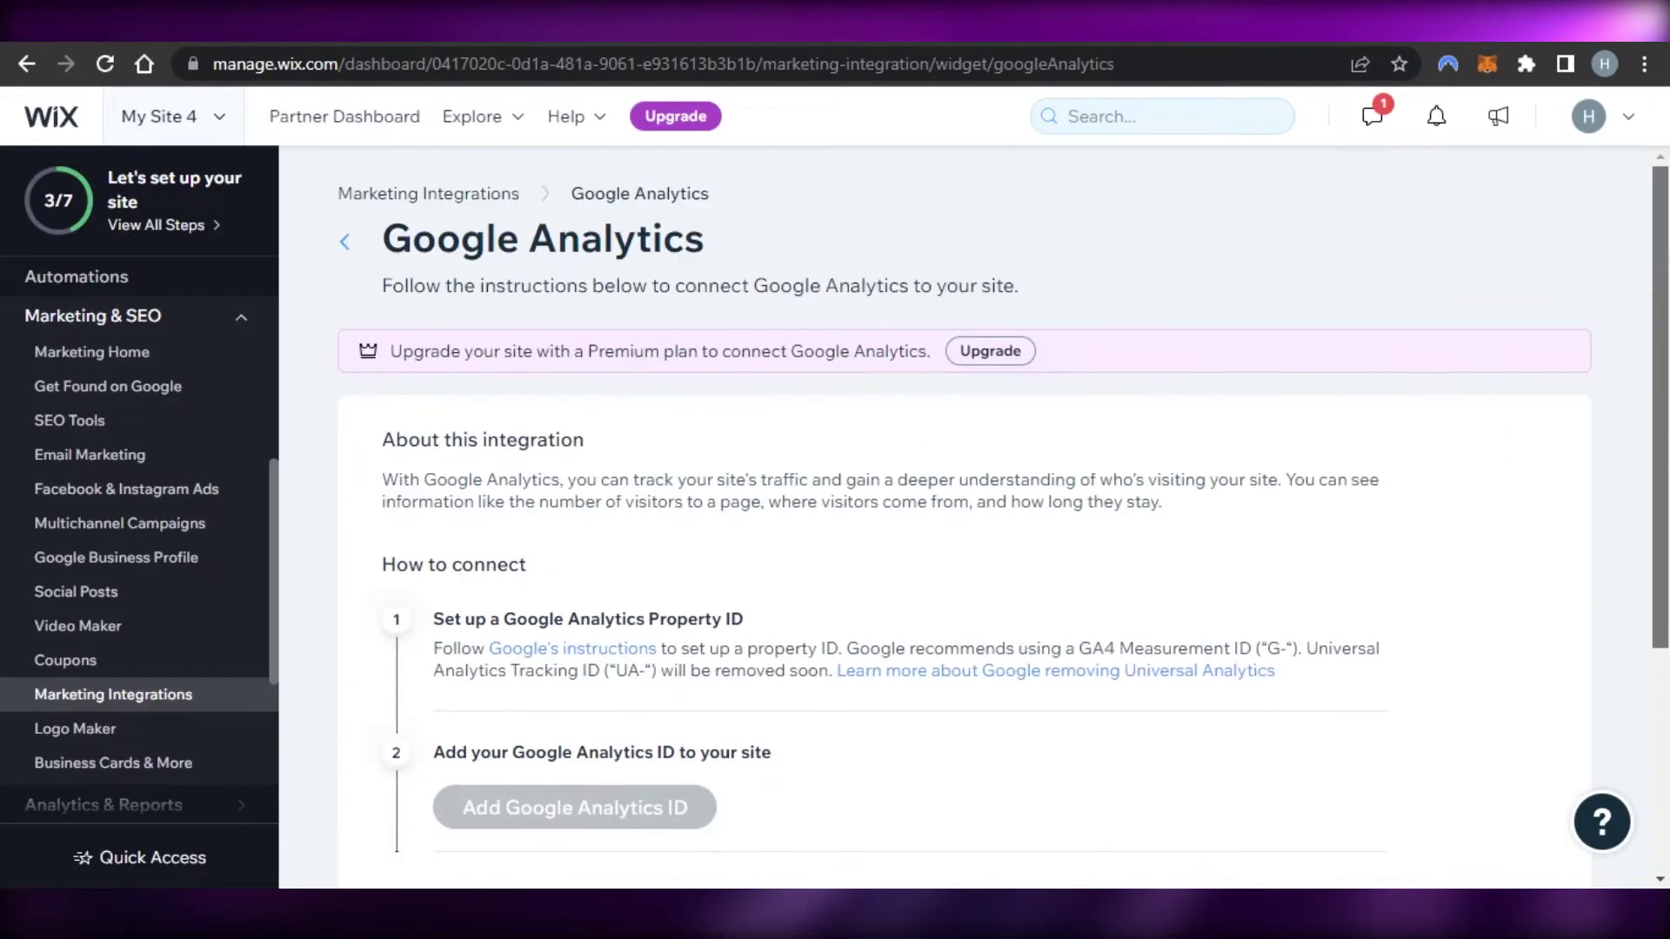
# Return to the Marketing Integrations list, then switch back to the Welcome to Google Analytics page.
pyautogui.click(334, 243)
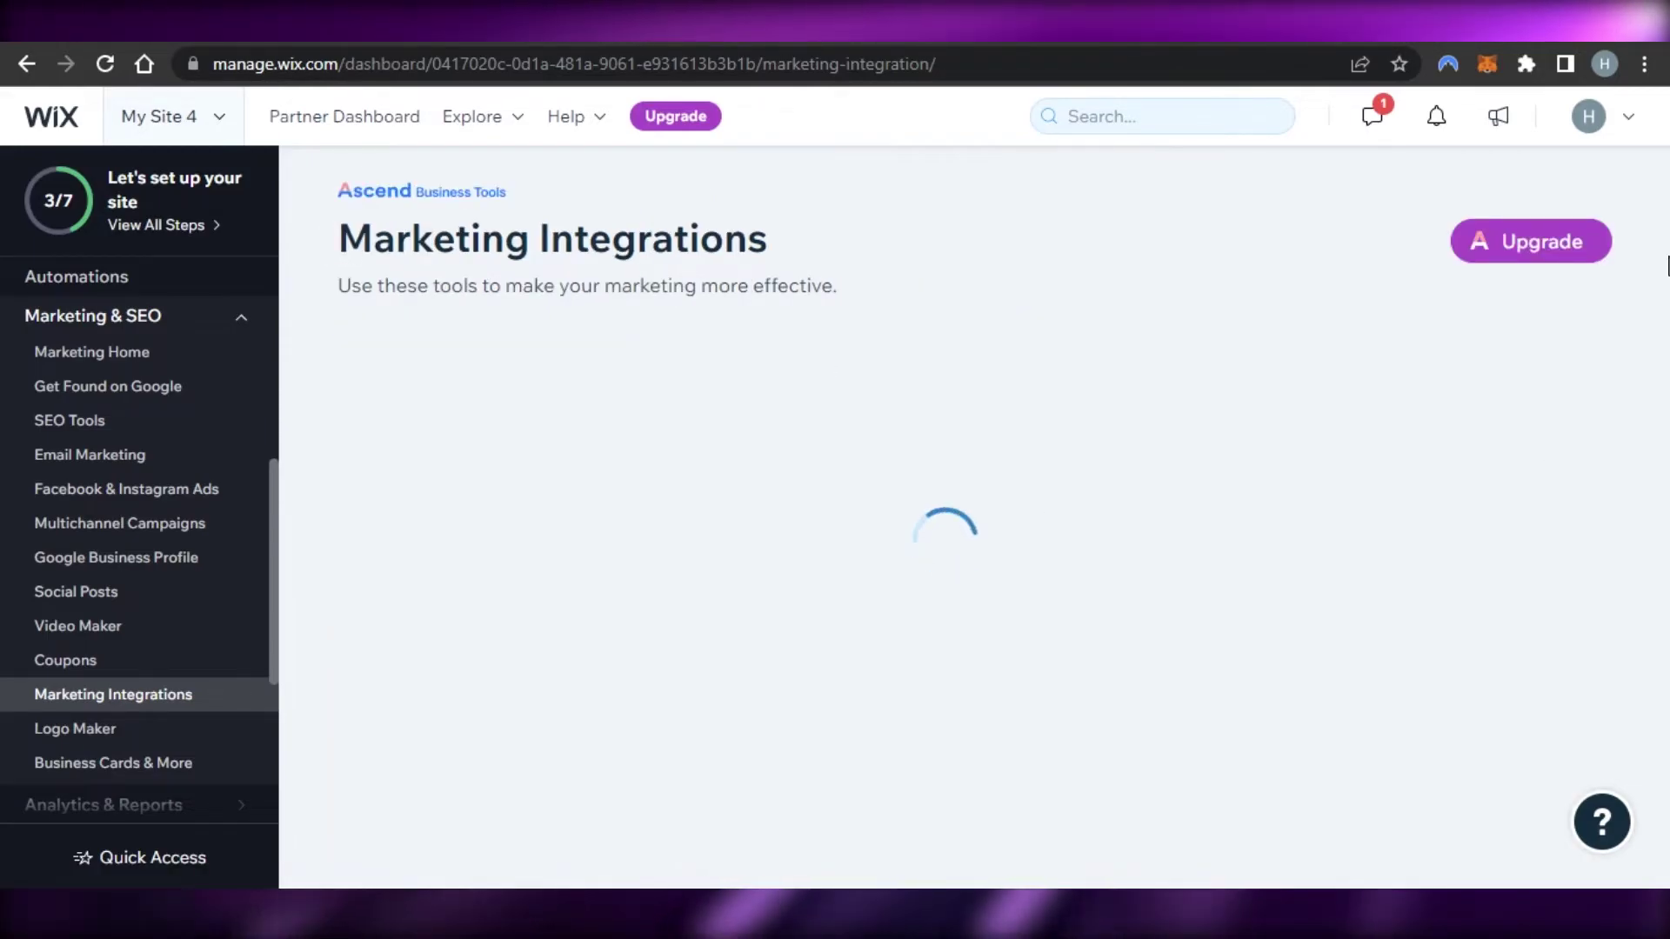
pyautogui.scroll(-5, 1667, 265)
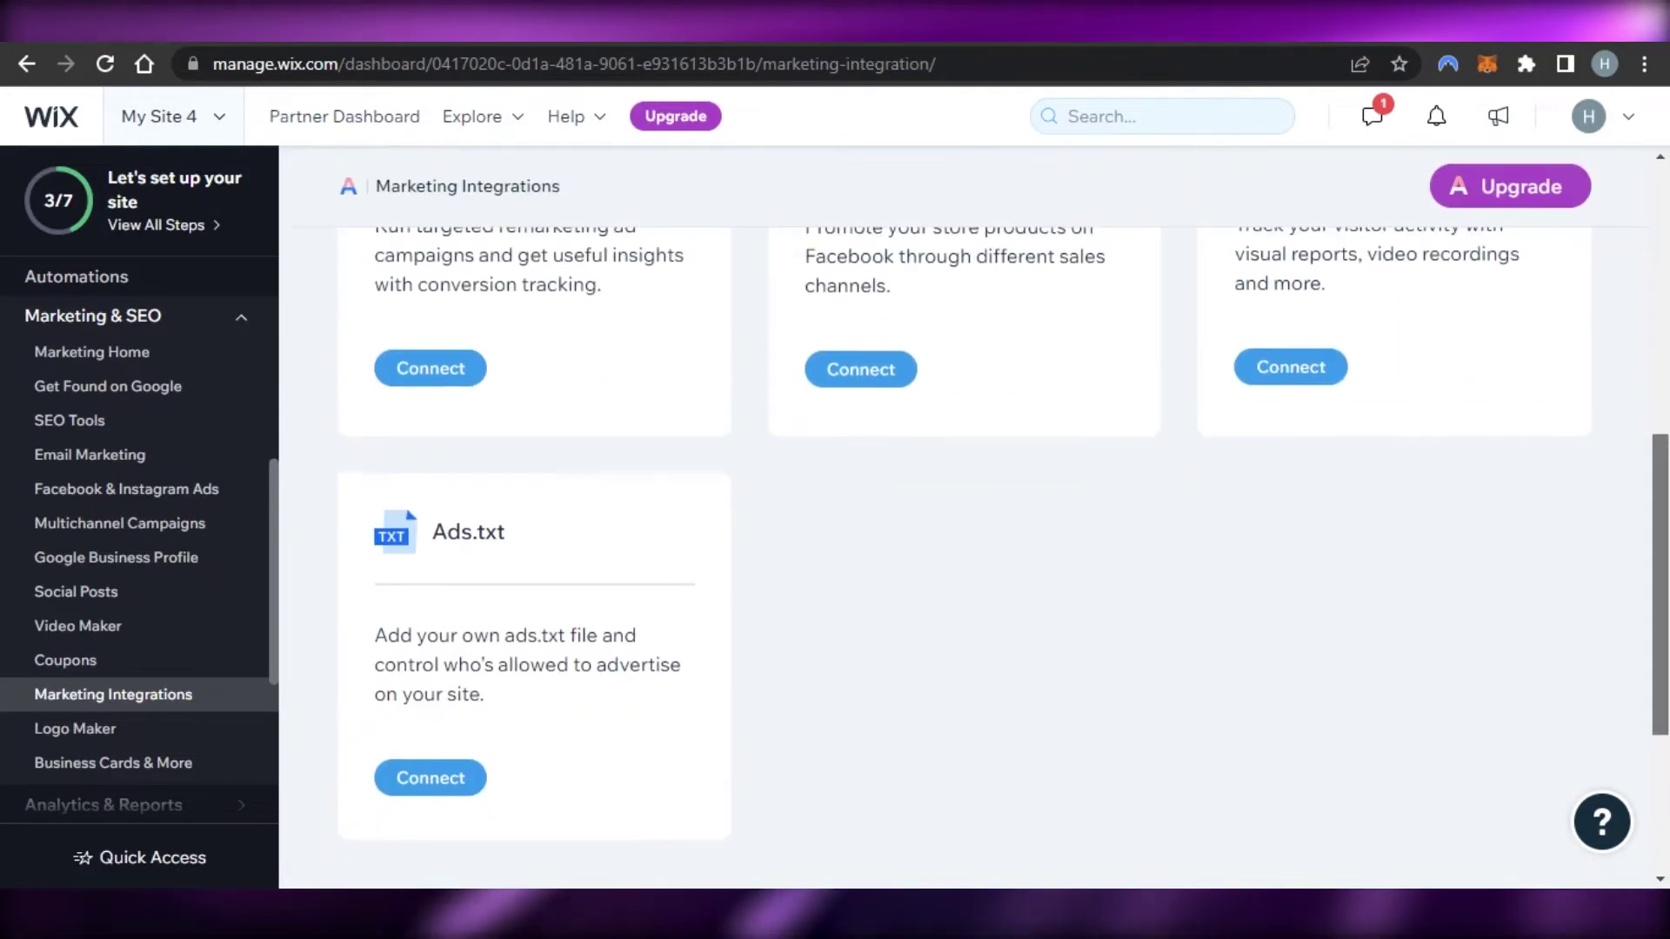
pyautogui.scroll(5, 965, 521)
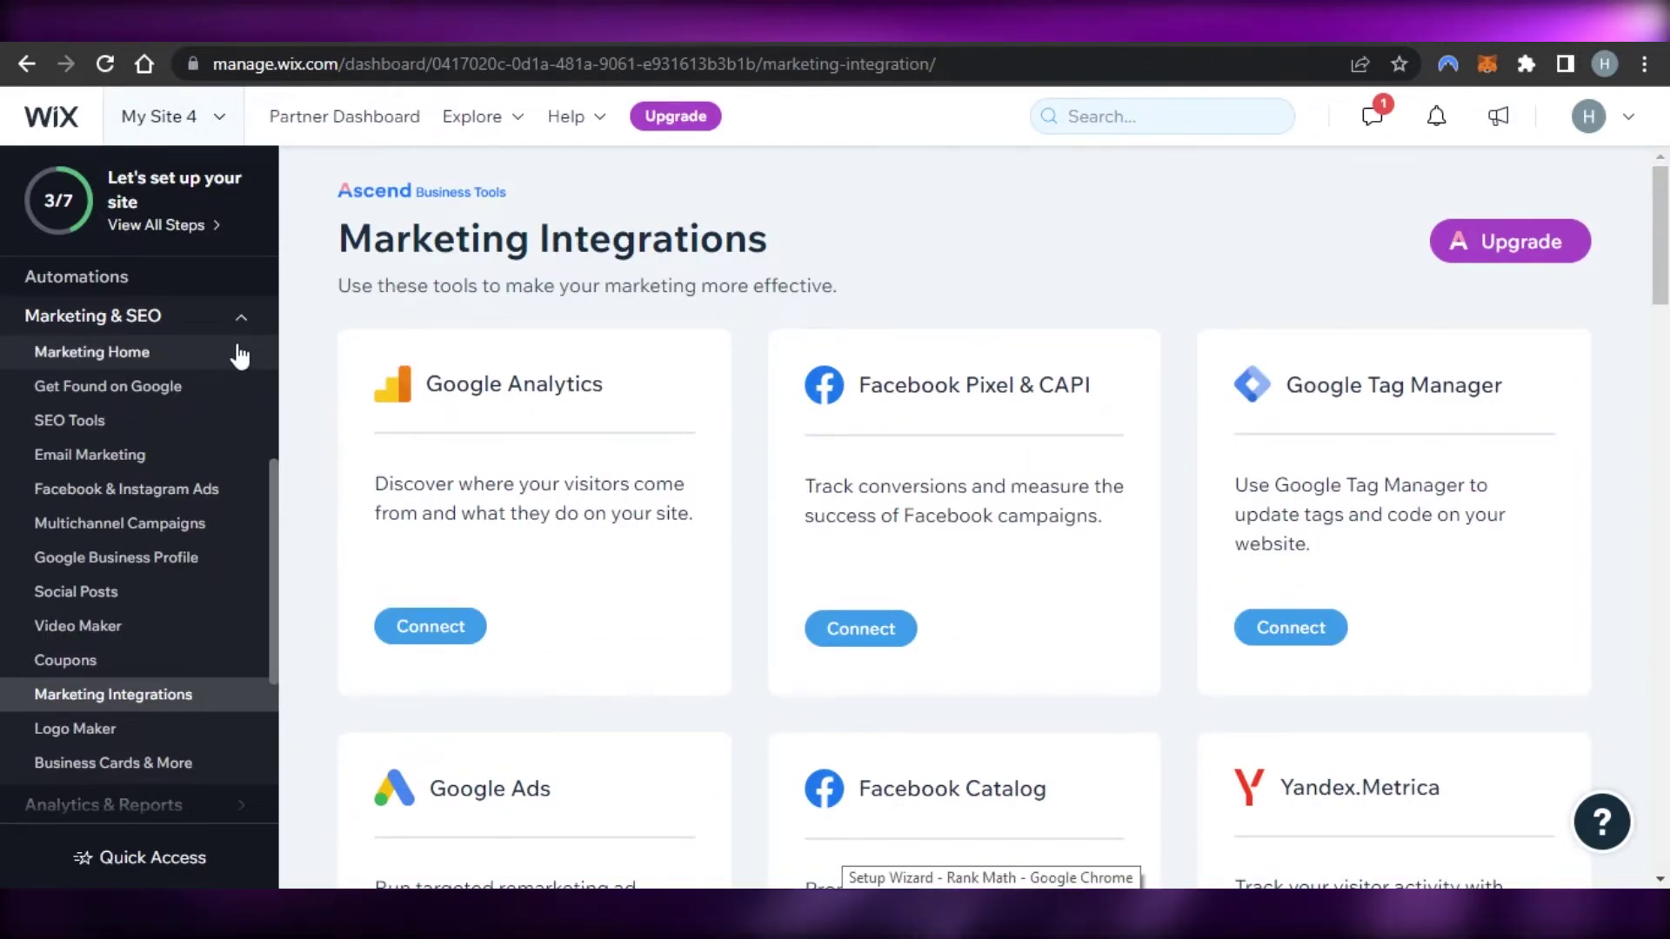
pyautogui.moveTo(280, 565); pyautogui.dragTo(277, 656)
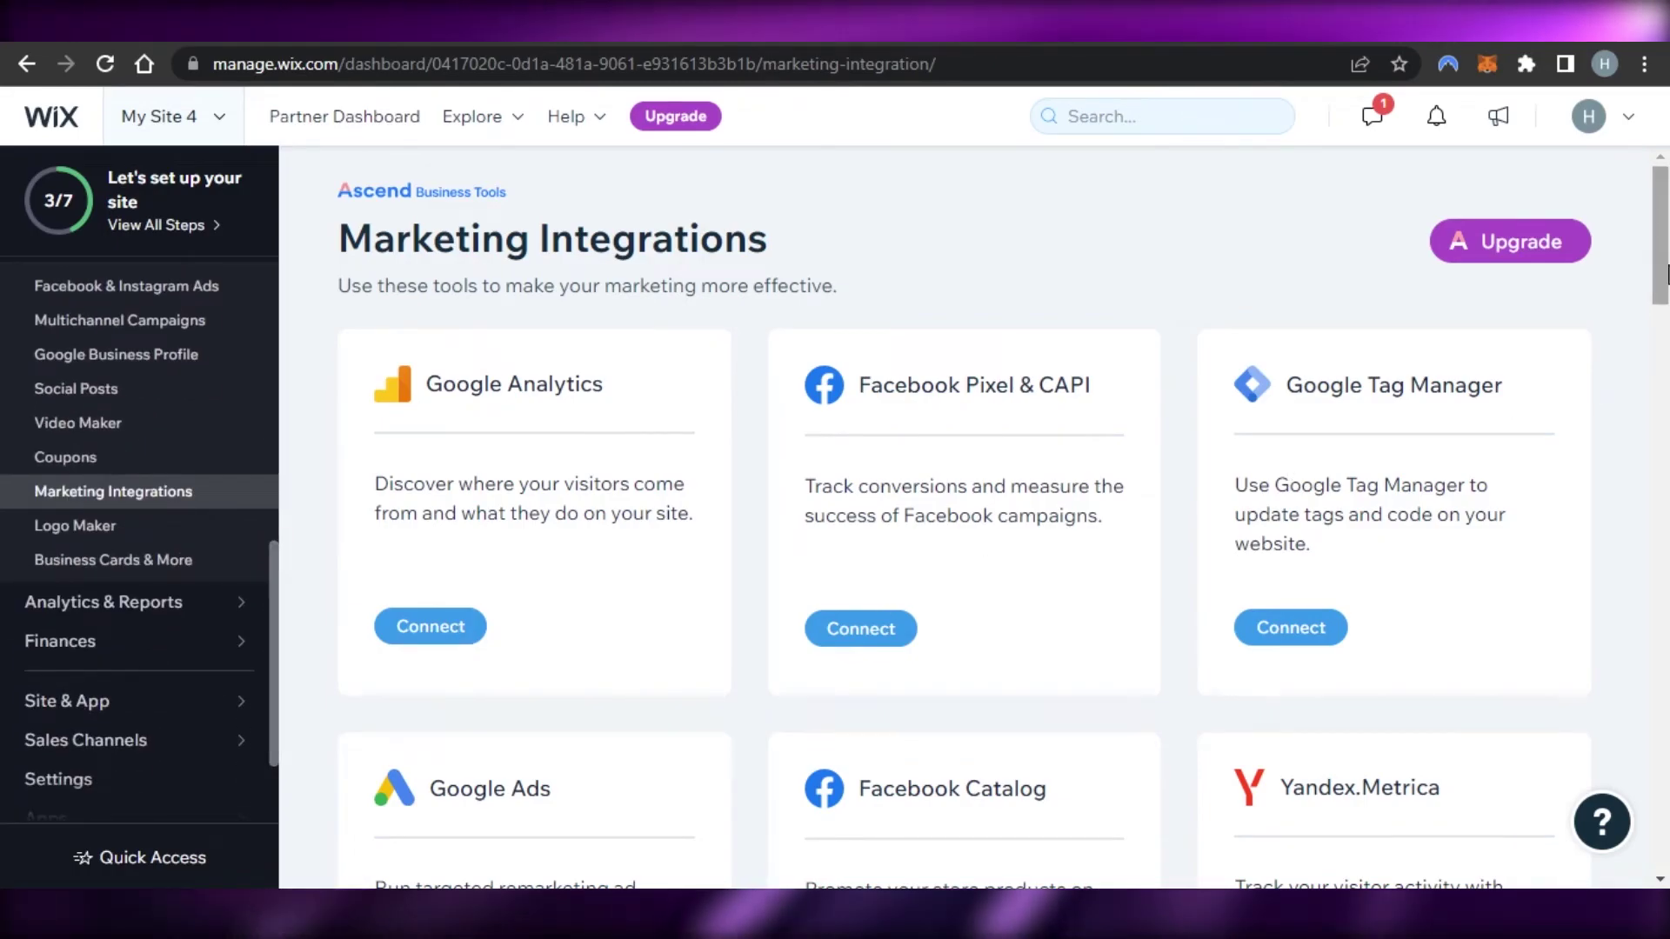
pyautogui.click(1658, 357)
pyautogui.scroll(10, 974, 522)
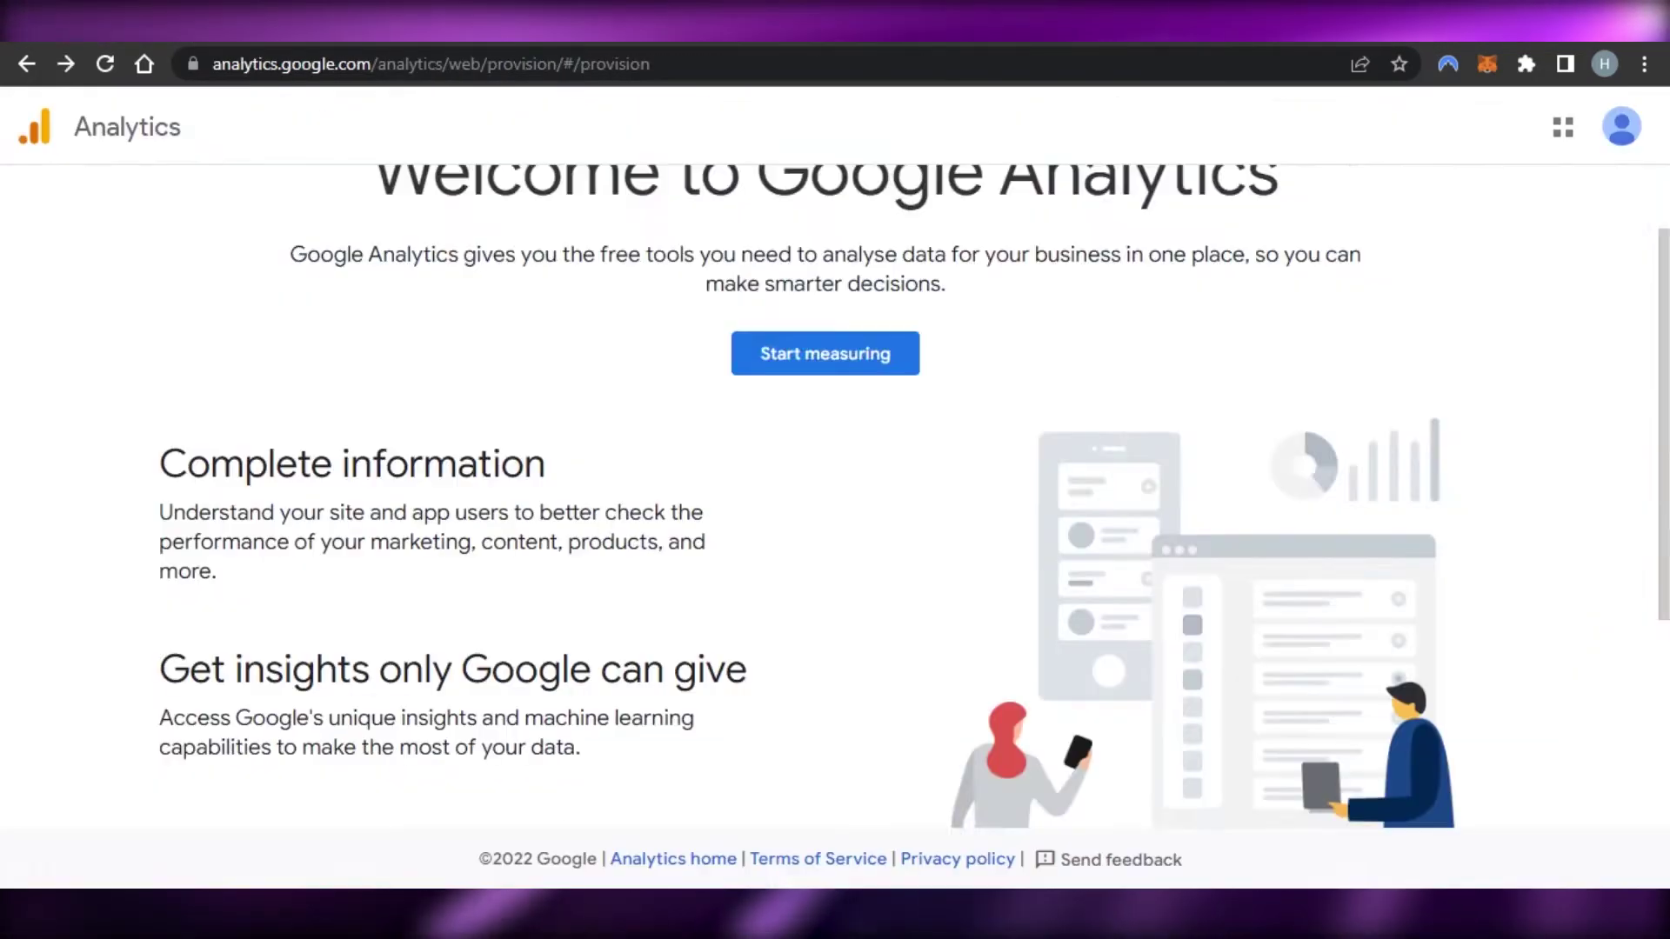
pyautogui.scroll(-4, 942, 373)
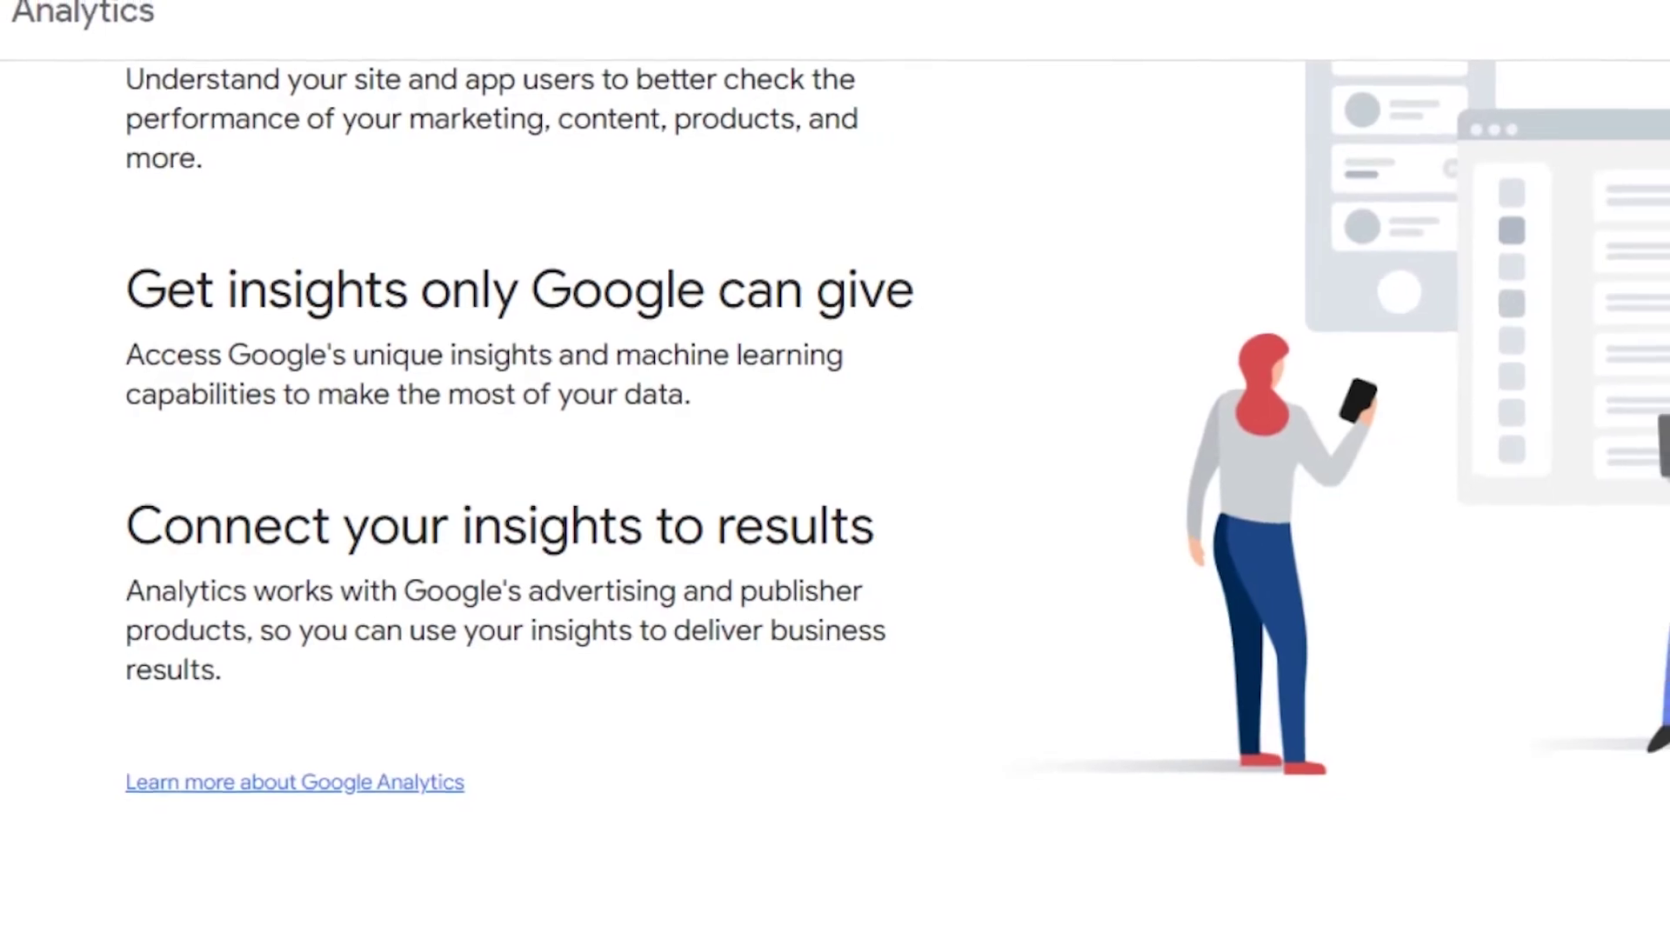
pyautogui.scroll(5, 1334, 373)
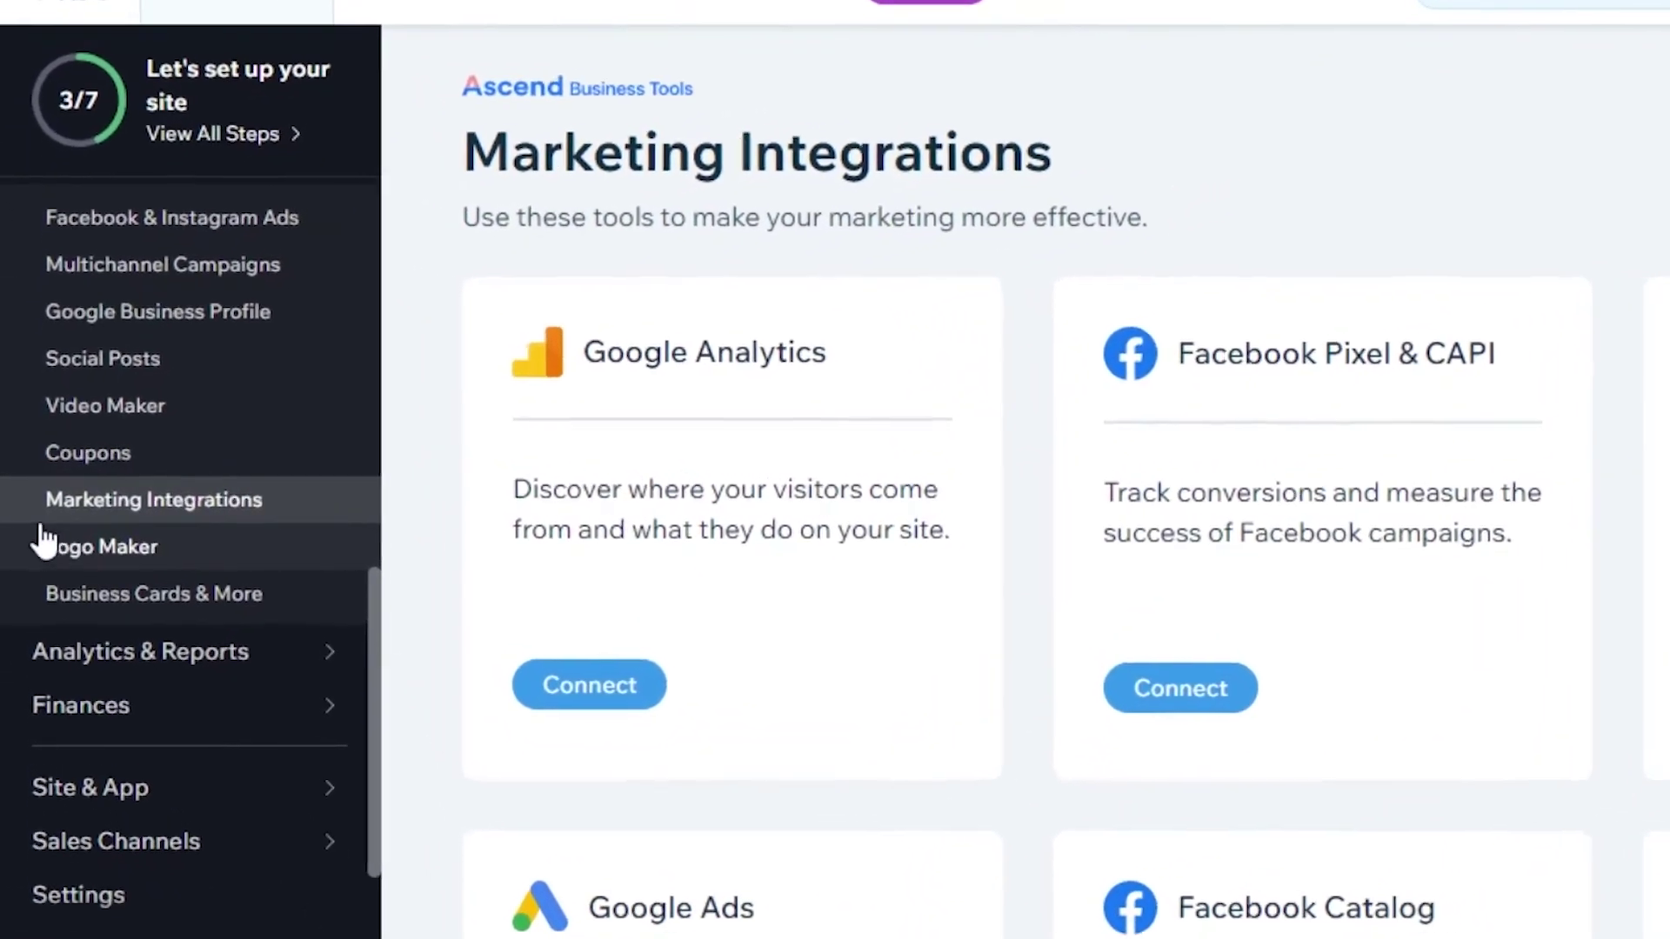
pyautogui.click(139, 513)
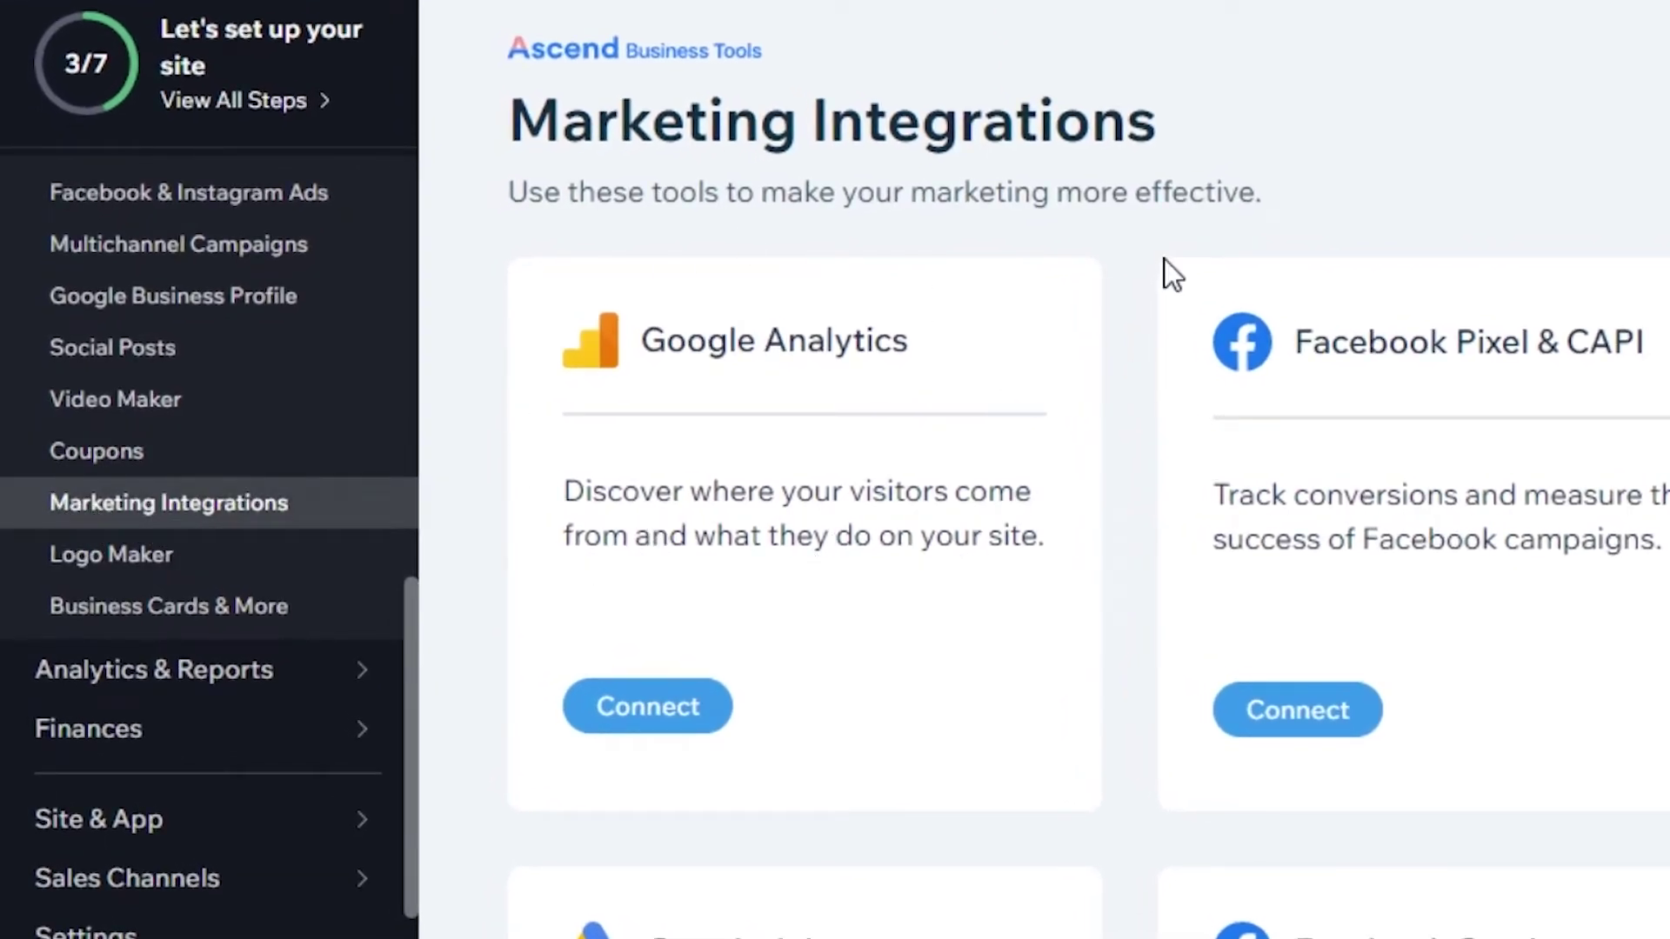